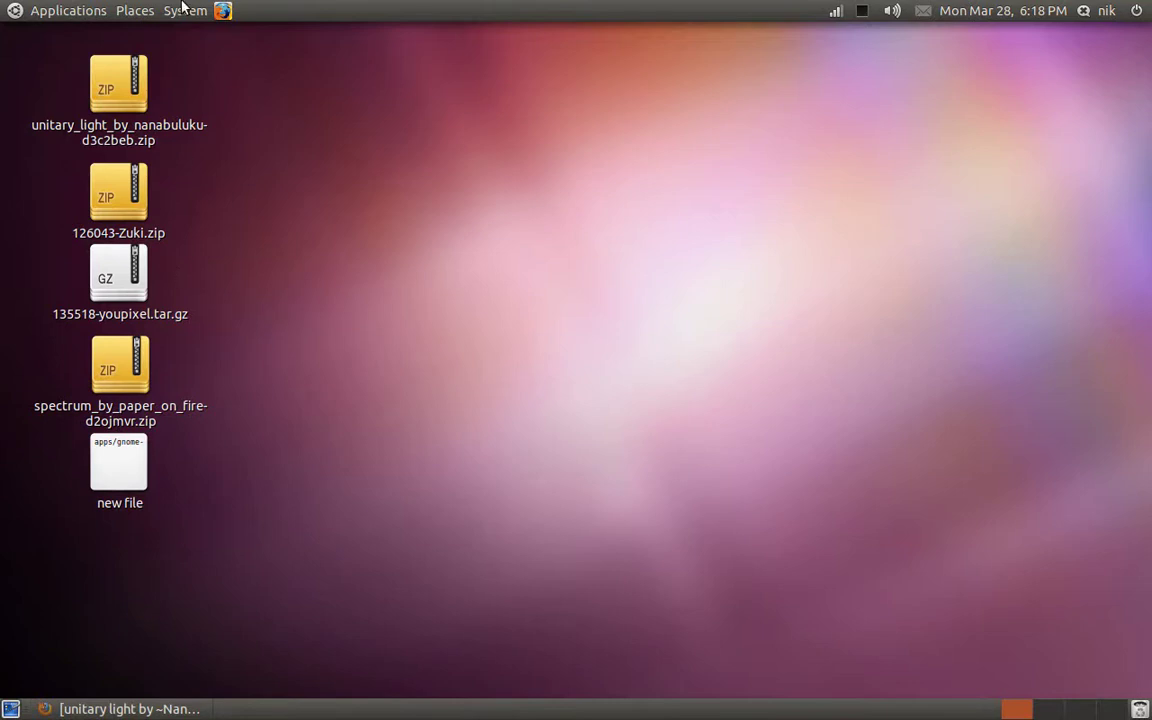
# - Open the Home Folder from the Places menu and drag its window into position
pyautogui.click(145, 10)
pyautogui.click(160, 31)
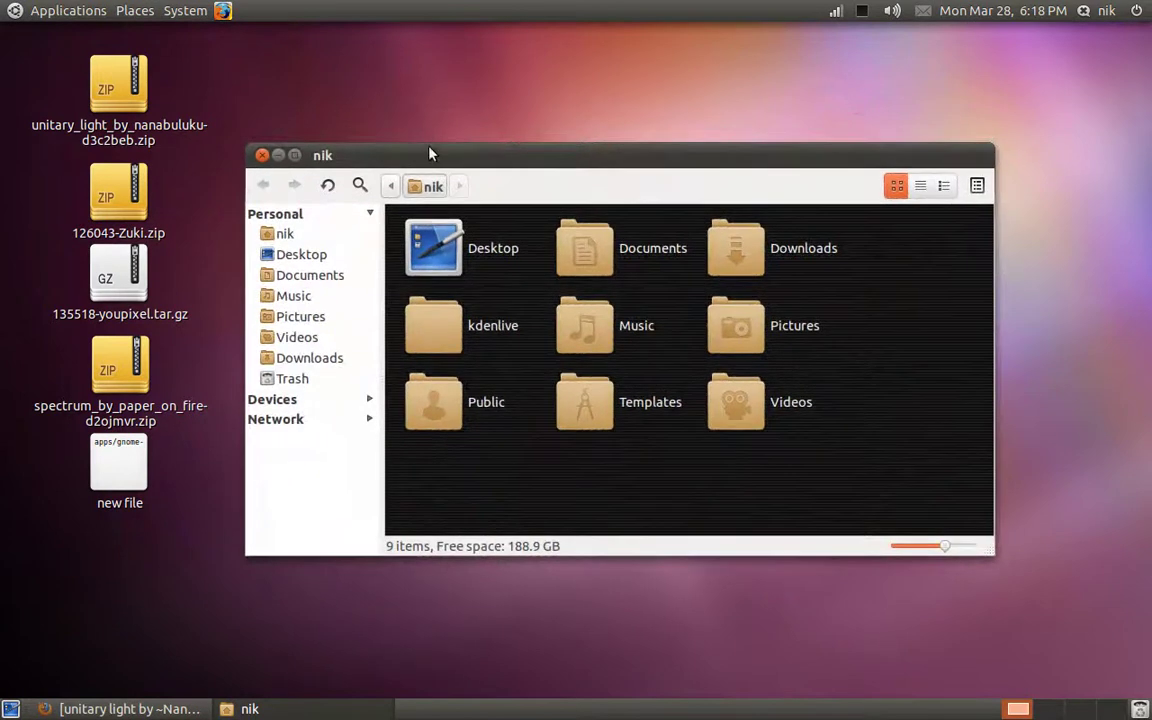
pyautogui.moveTo(429, 154)
pyautogui.mouseDown()
pyautogui.moveTo(380, 163)
pyautogui.moveTo(452, 162)
pyautogui.moveTo(446, 177)
pyautogui.moveTo(386, 160)
pyautogui.moveTo(532, 183)
pyautogui.moveTo(418, 151)
pyautogui.mouseUp()
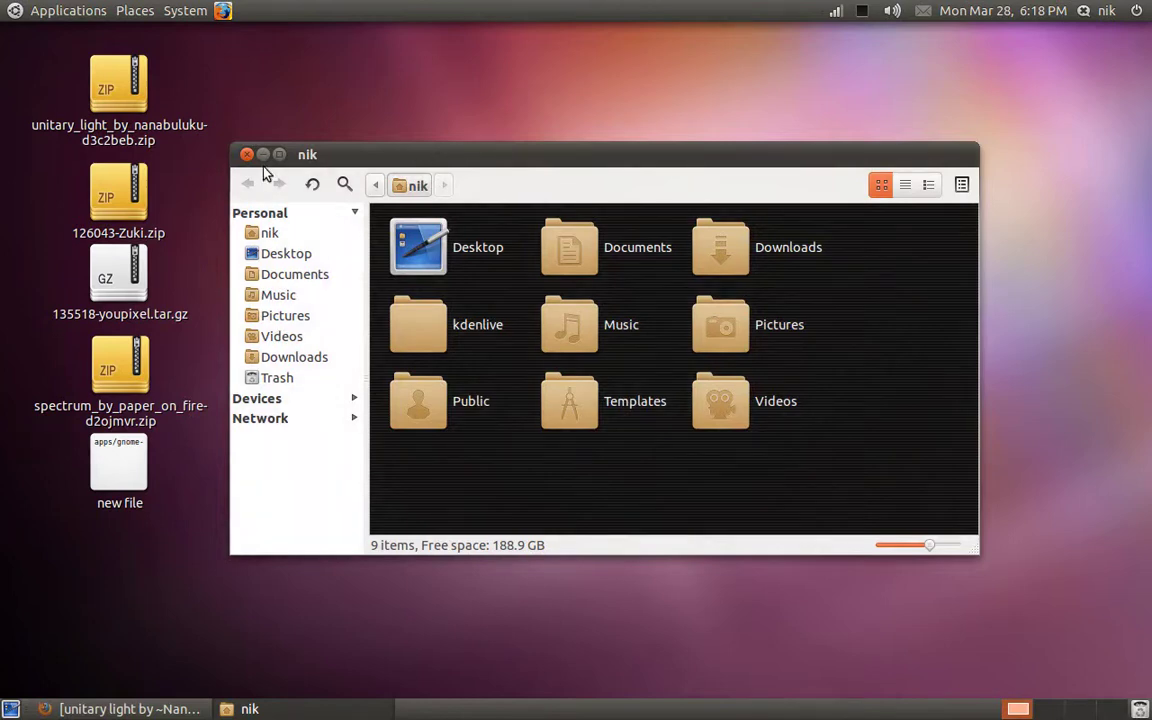
pyautogui.moveTo(381, 148); pyautogui.dragTo(326, 152)
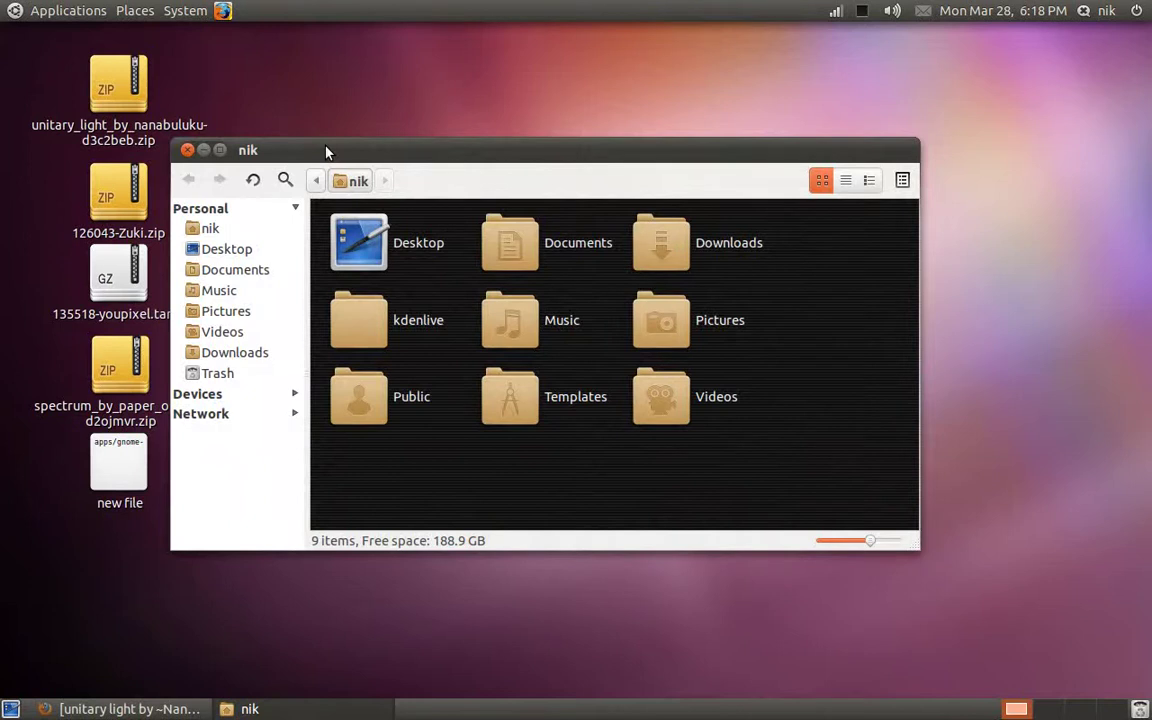
pyautogui.moveTo(326, 149); pyautogui.dragTo(351, 142)
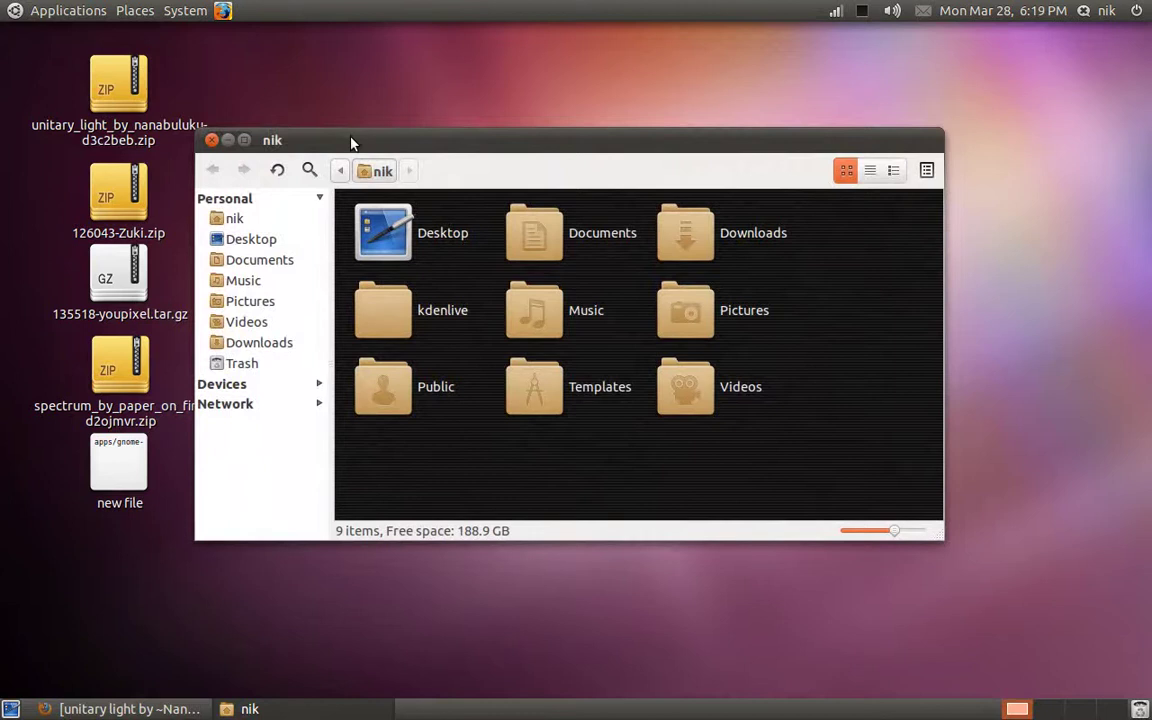
pyautogui.moveTo(351, 143)
pyautogui.mouseDown()
pyautogui.moveTo(374, 151)
pyautogui.moveTo(357, 149)
pyautogui.mouseUp()
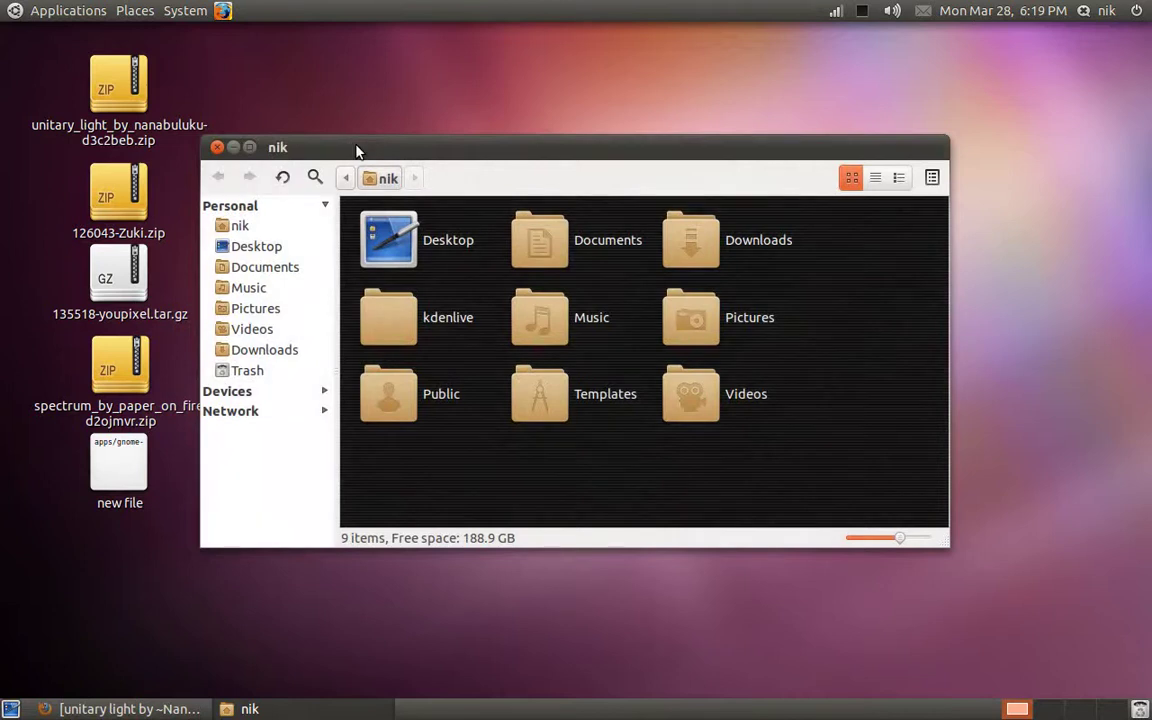
# - Close the home folder and open Customize Theme from Appearance Preferences' Theme tab
pyautogui.click(217, 147)
pyautogui.rightClick(418, 213)
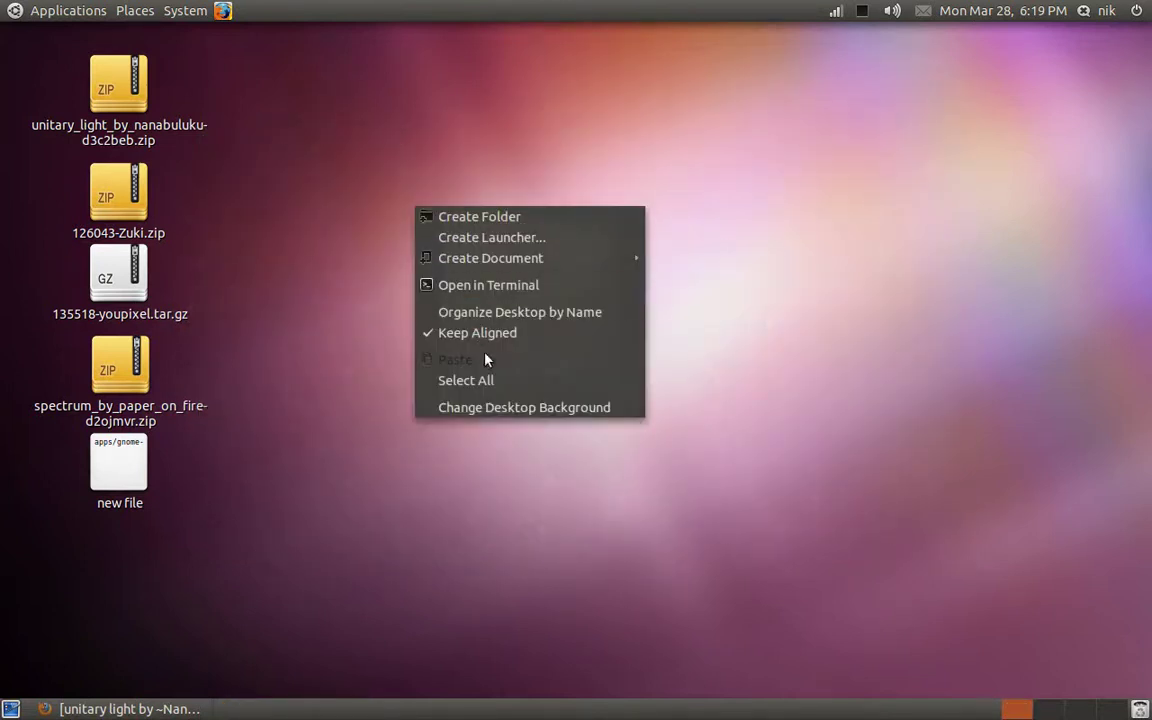
pyautogui.click(496, 410)
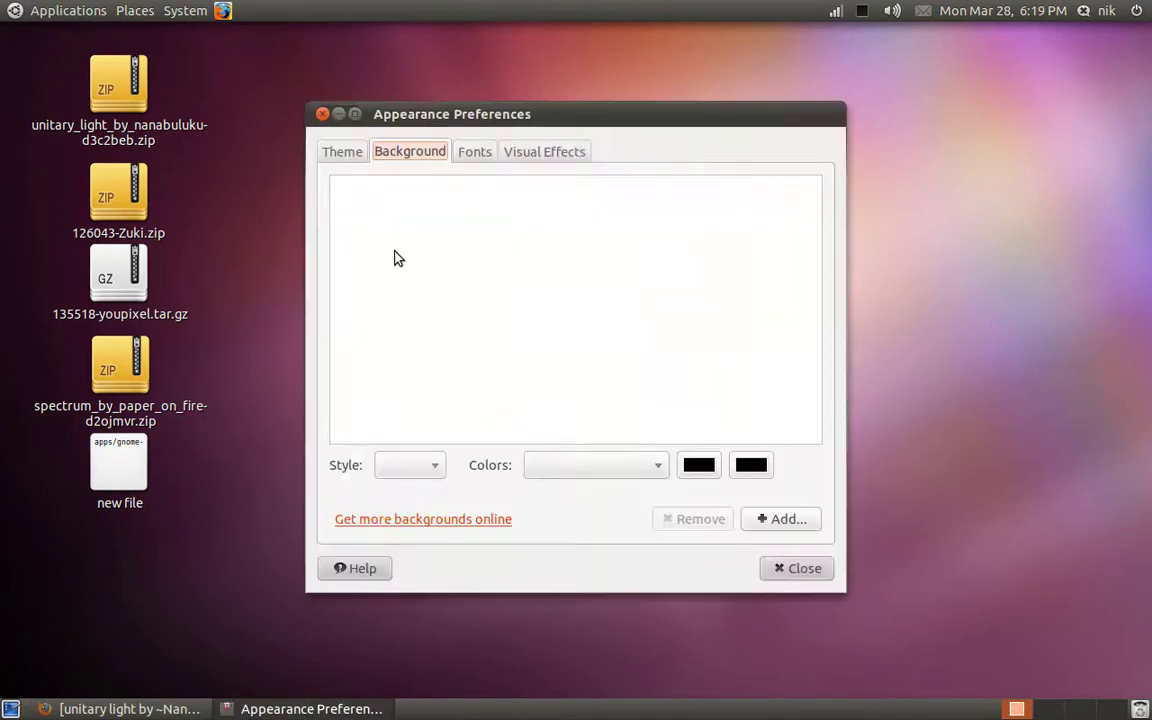
pyautogui.click(342, 152)
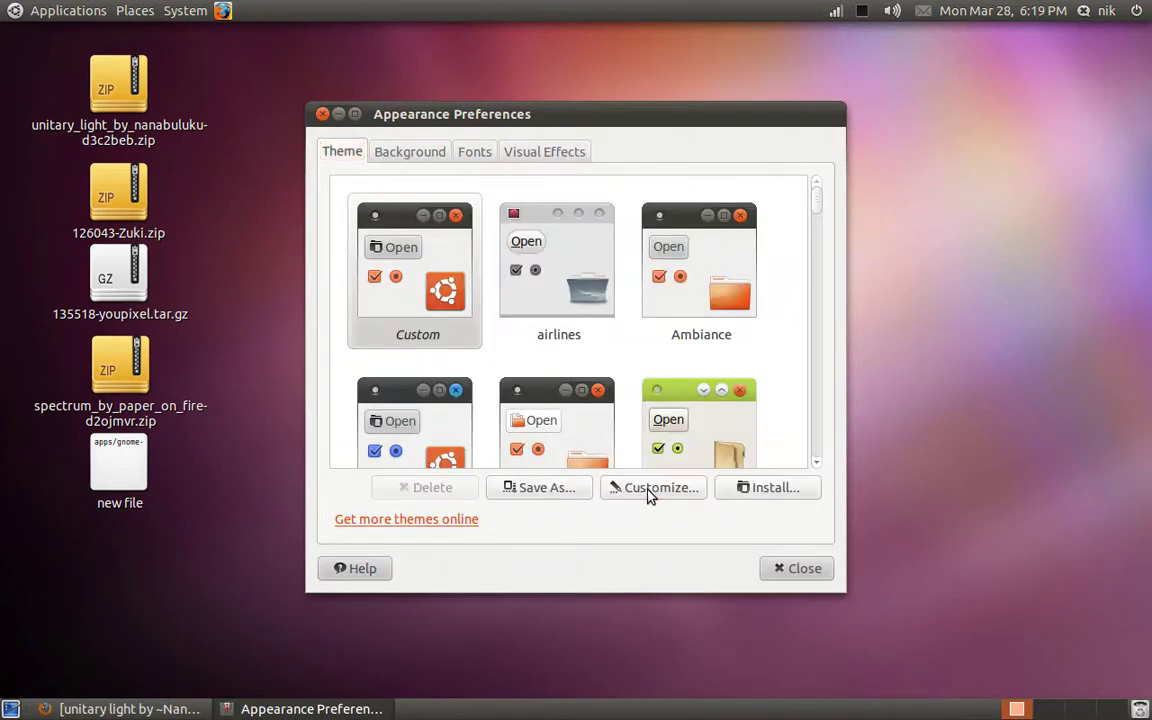
pyautogui.click(650, 489)
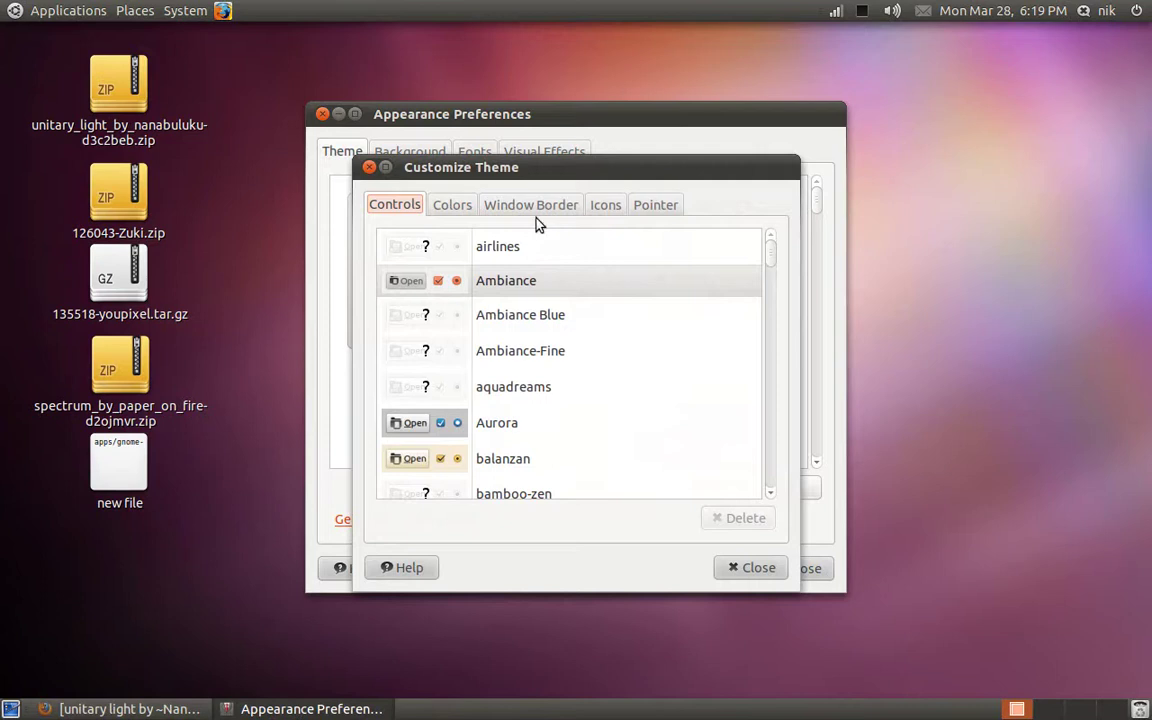
# - Browse the Window Border theme list and move the Customize Theme dialog into place
pyautogui.click(533, 205)
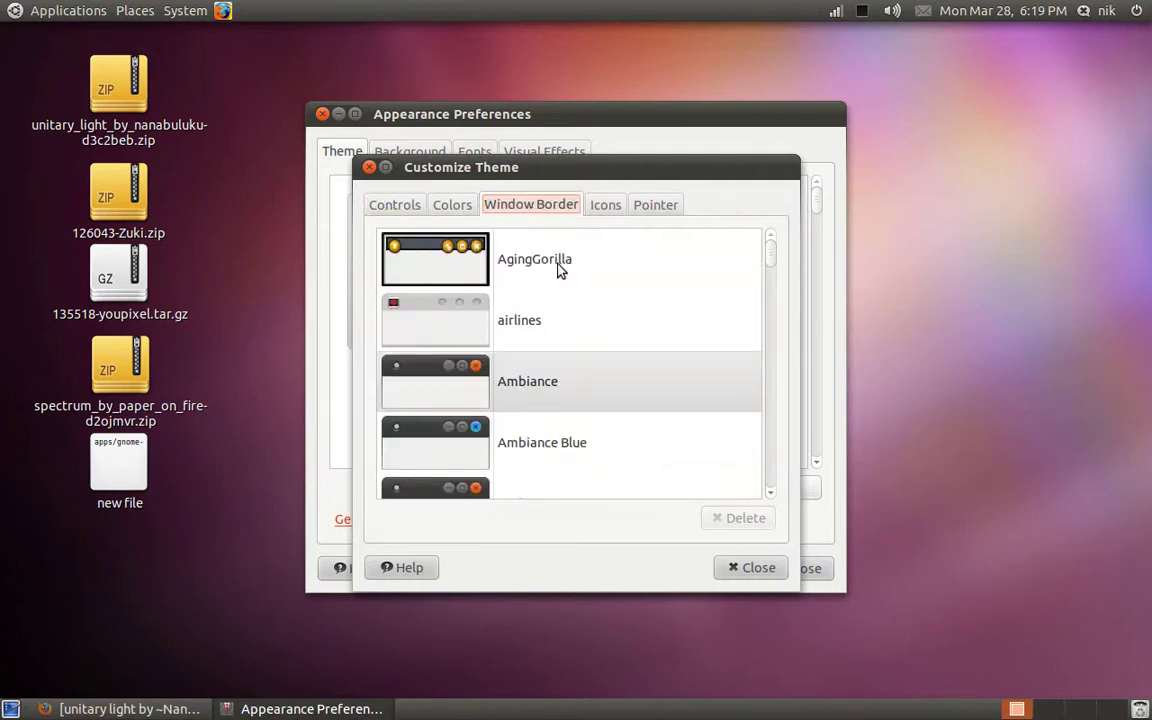
pyautogui.scroll(-5, 581, 330)
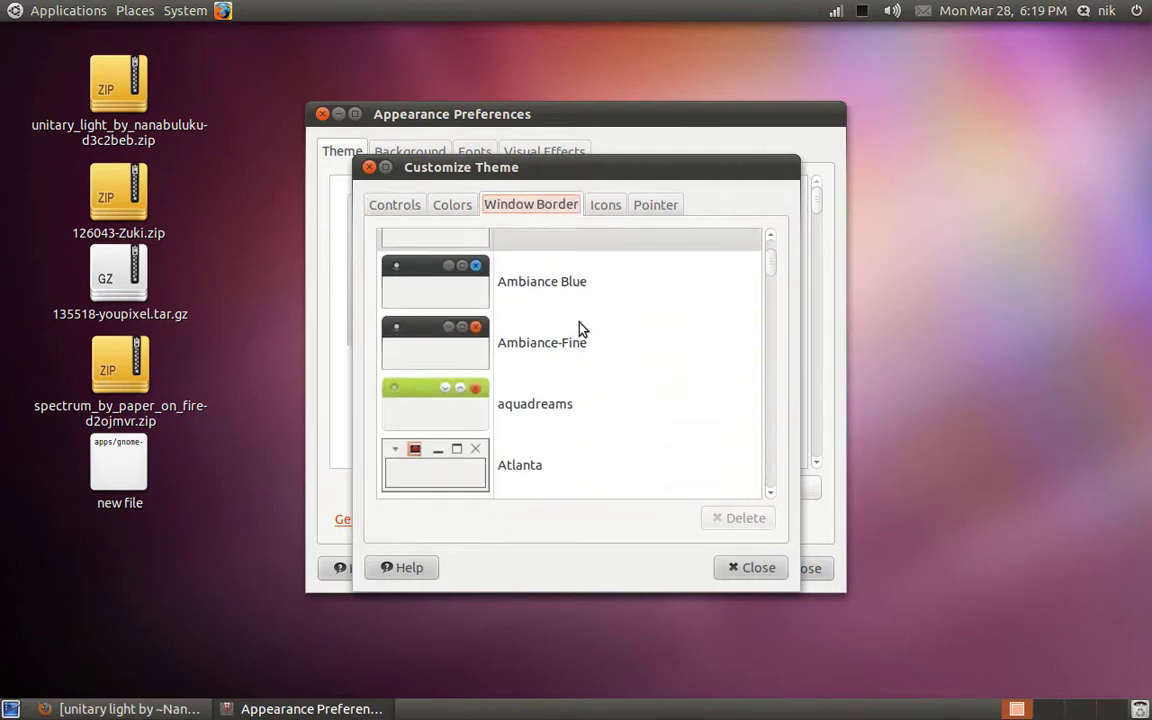
pyautogui.scroll(-2, 581, 330)
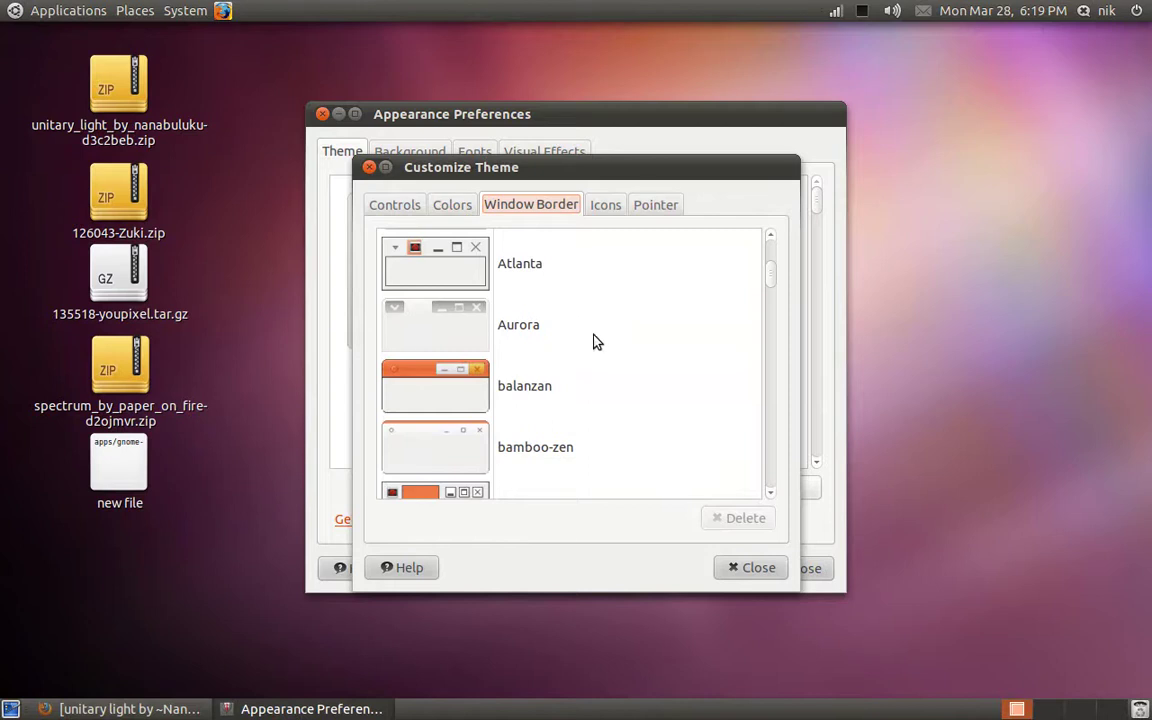
pyautogui.scroll(1, 595, 342)
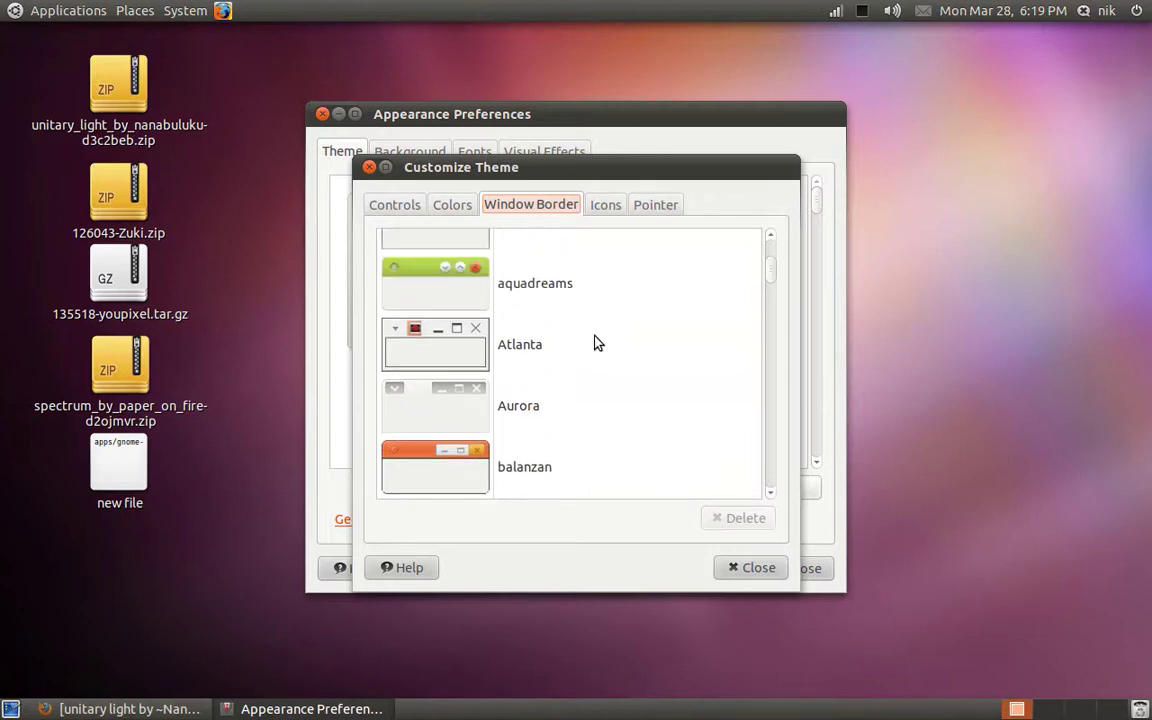
pyautogui.scroll(2, 595, 342)
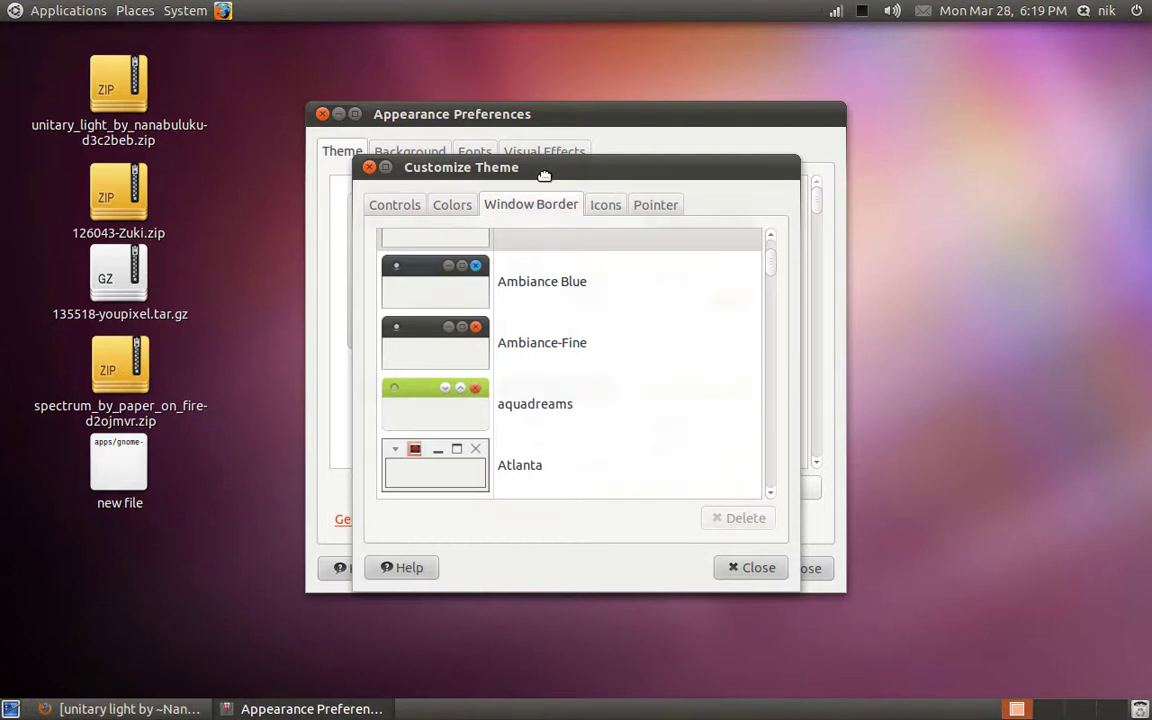
pyautogui.moveTo(547, 181); pyautogui.dragTo(473, 194)
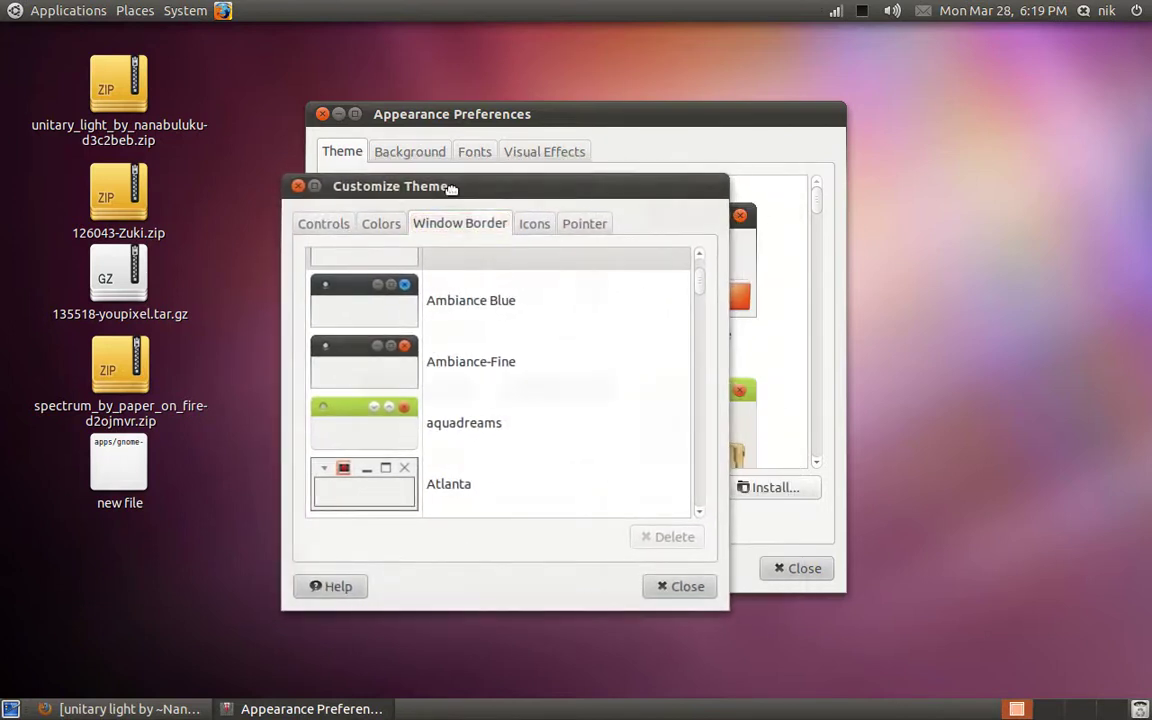
pyautogui.moveTo(452, 188)
pyautogui.mouseDown()
pyautogui.moveTo(478, 195)
pyautogui.moveTo(447, 189)
pyautogui.mouseUp()
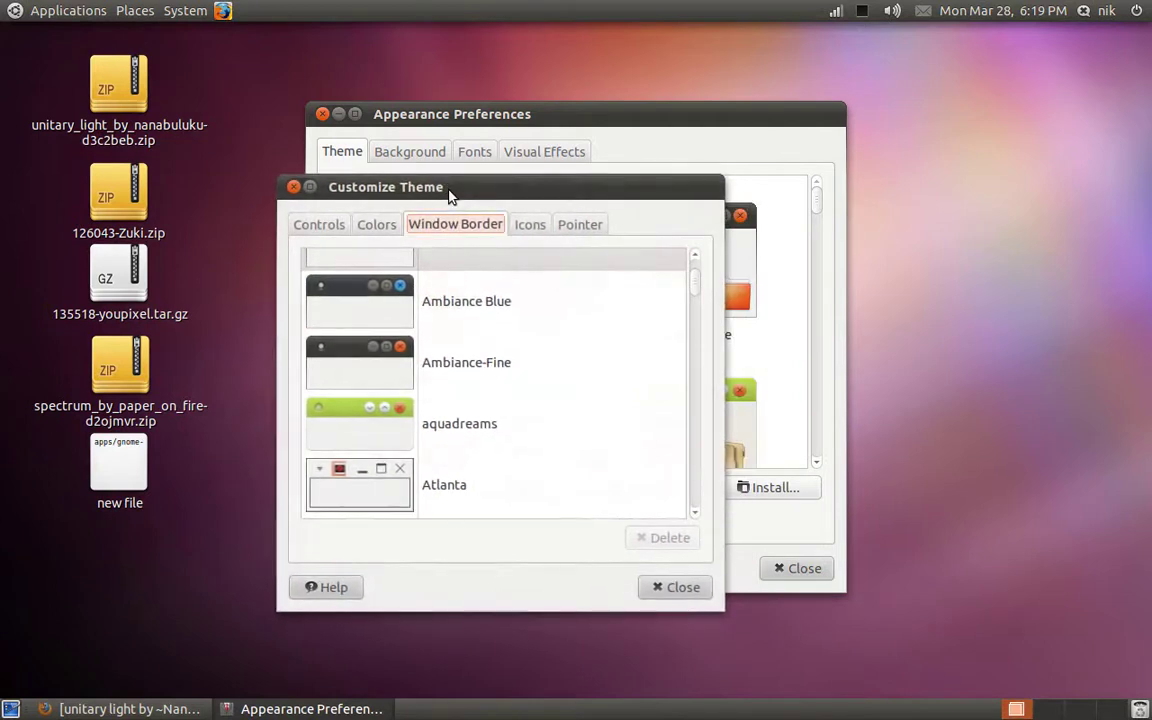
# - Set the Windows background colour on the Colors tab to bright orange #FF840A
pyautogui.click(372, 225)
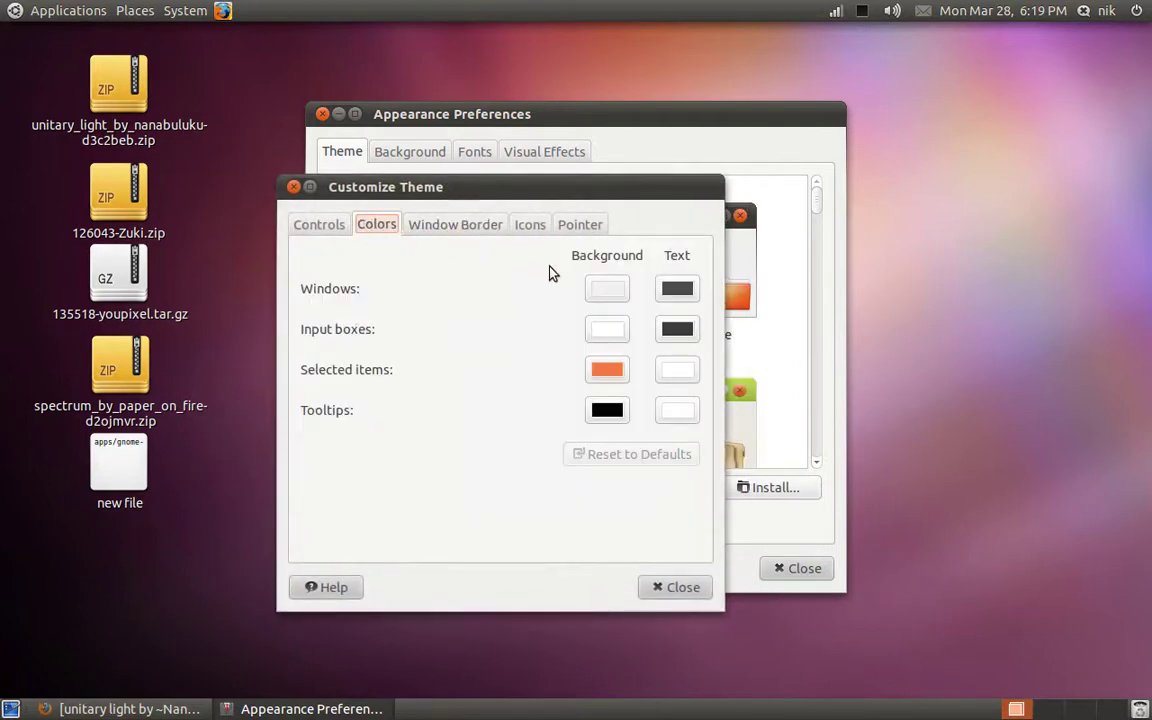
pyautogui.click(601, 289)
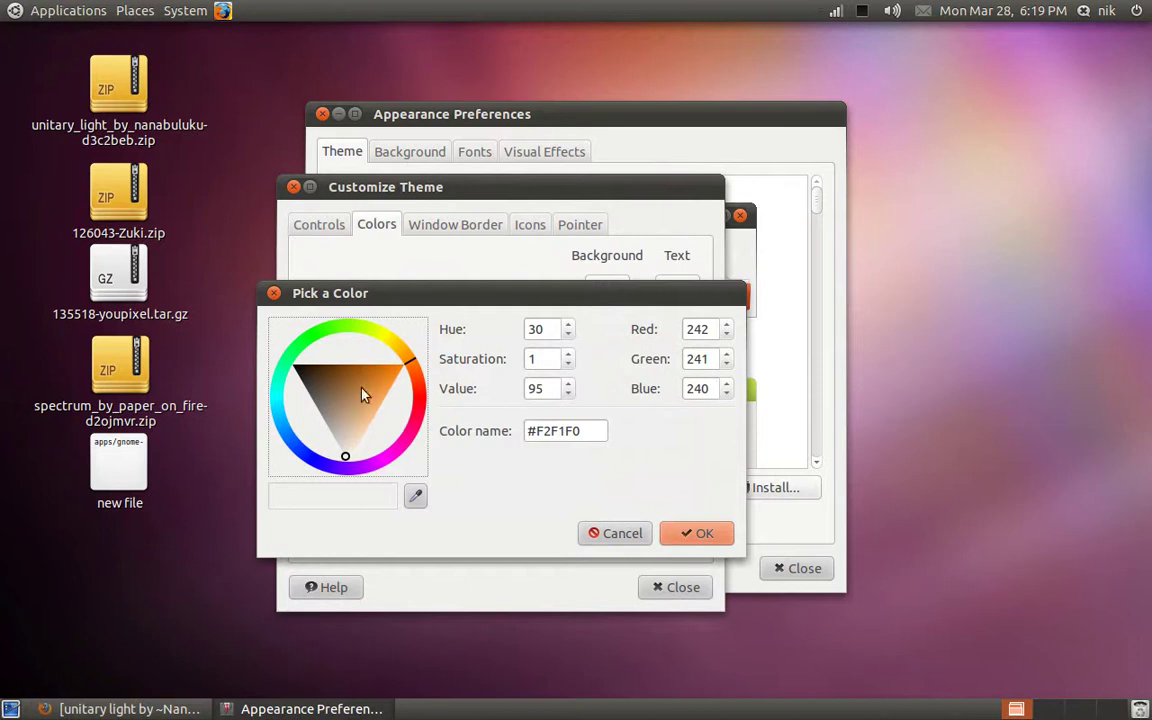
pyautogui.click(361, 389)
pyautogui.moveTo(361, 389); pyautogui.dragTo(485, 417)
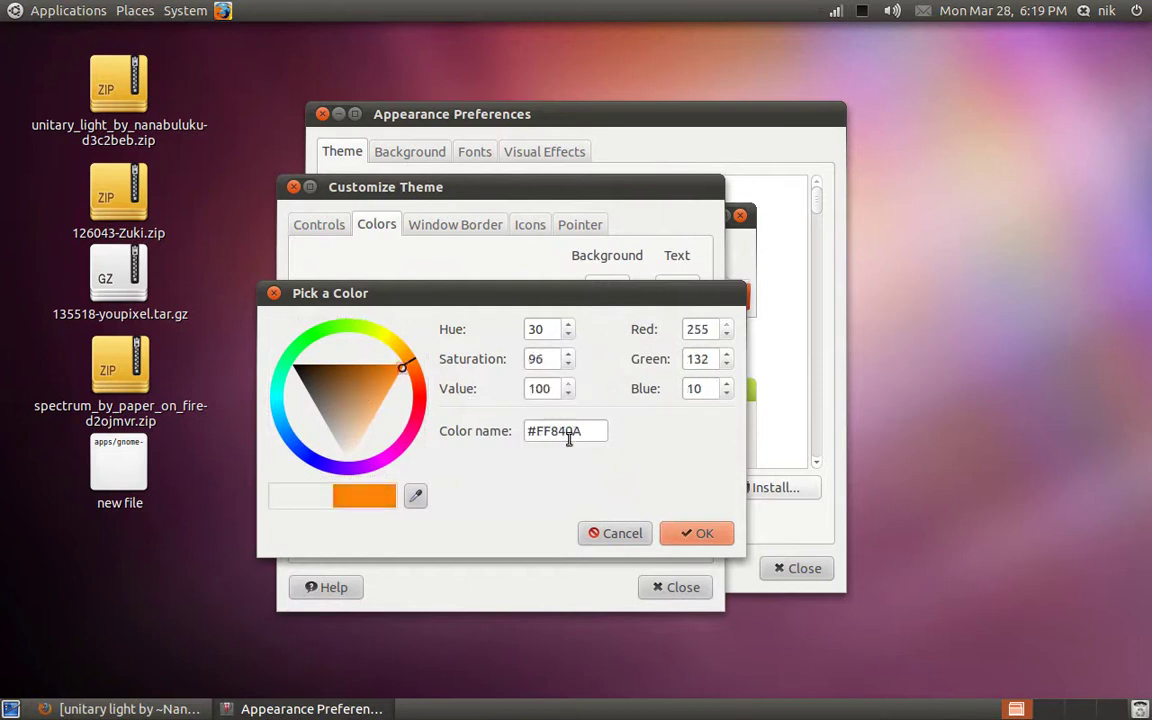
pyautogui.click(701, 533)
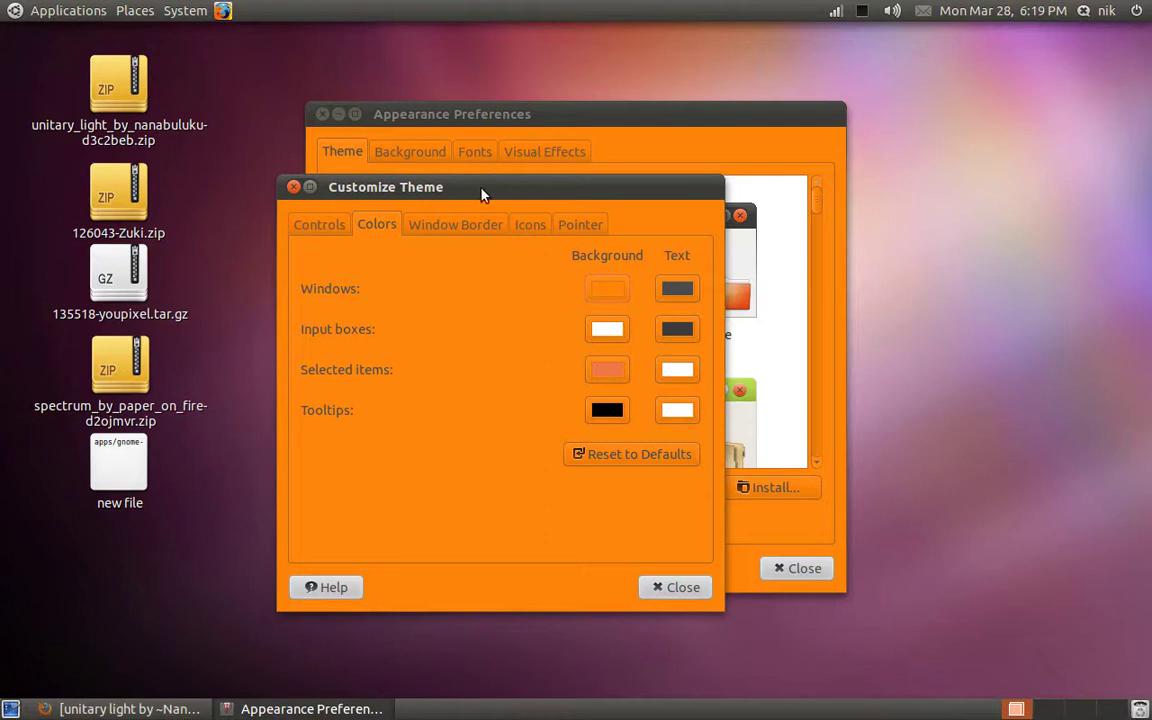
pyautogui.moveTo(481, 194); pyautogui.dragTo(459, 228)
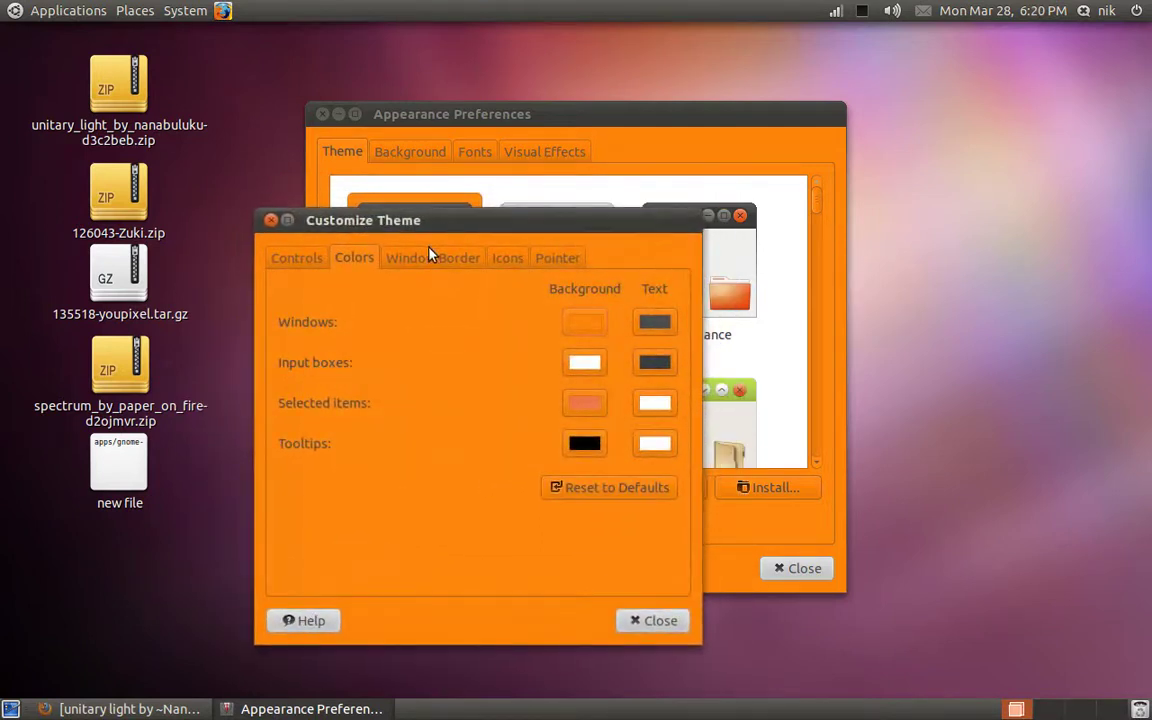
# - Choose Aurora from the Window Border theme list
pyautogui.click(431, 257)
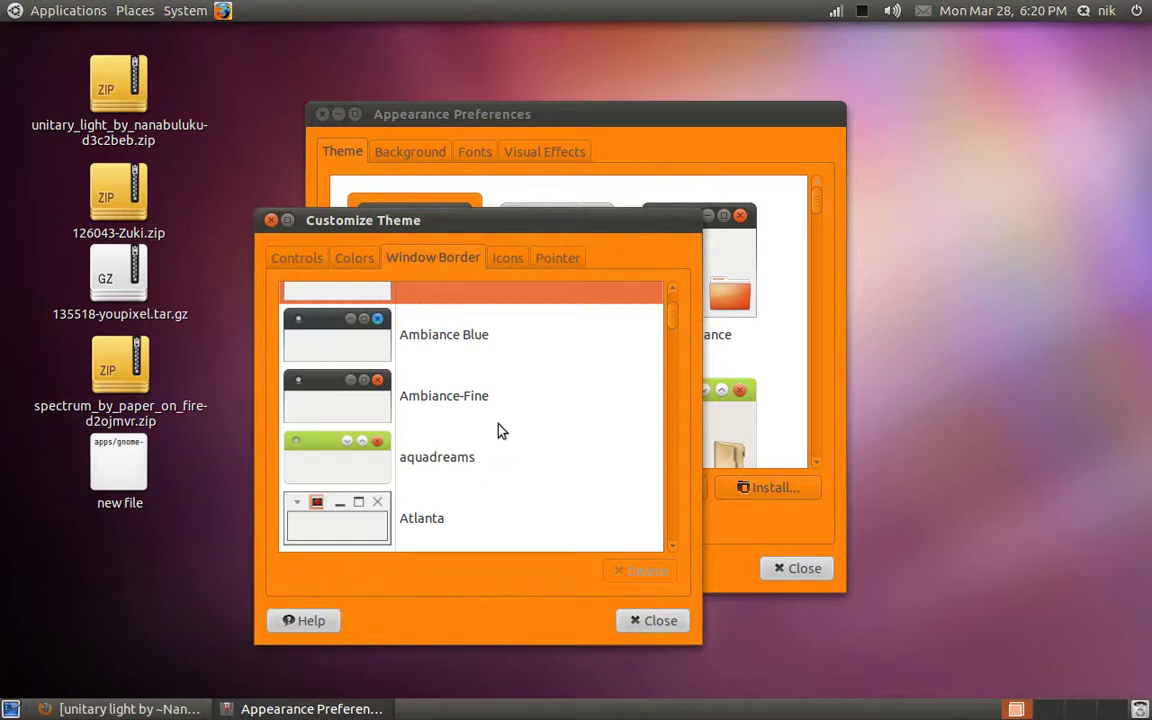
pyautogui.scroll(3, 500, 430)
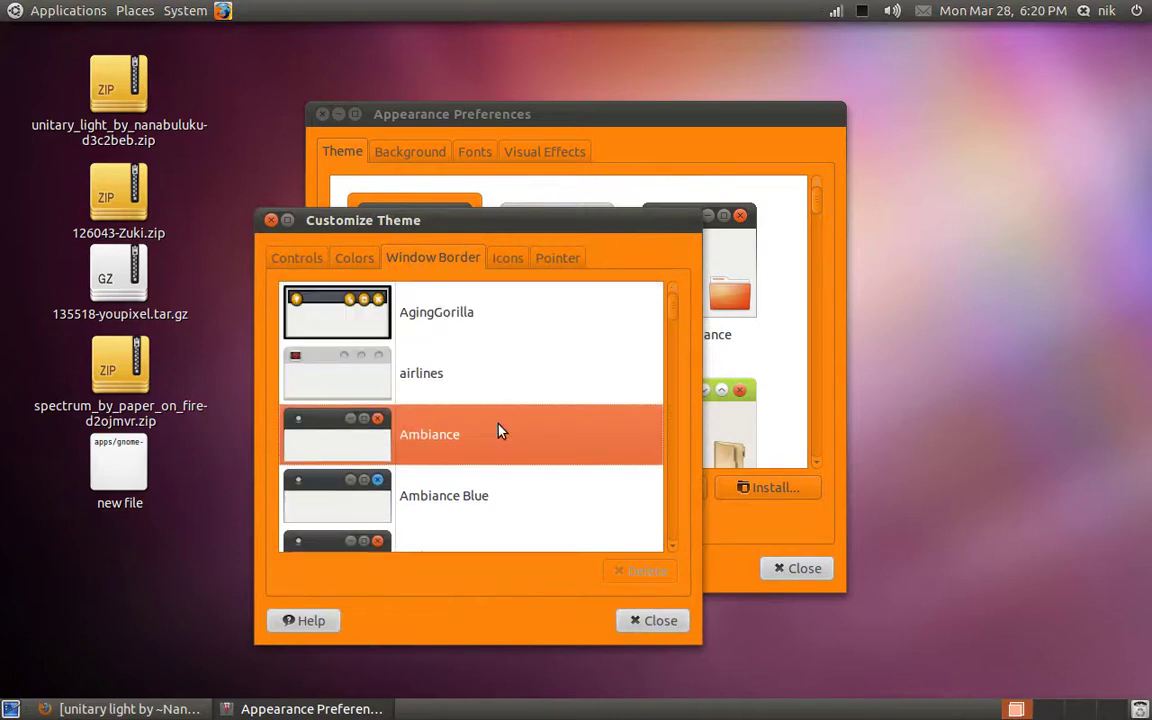
pyautogui.scroll(-6, 500, 430)
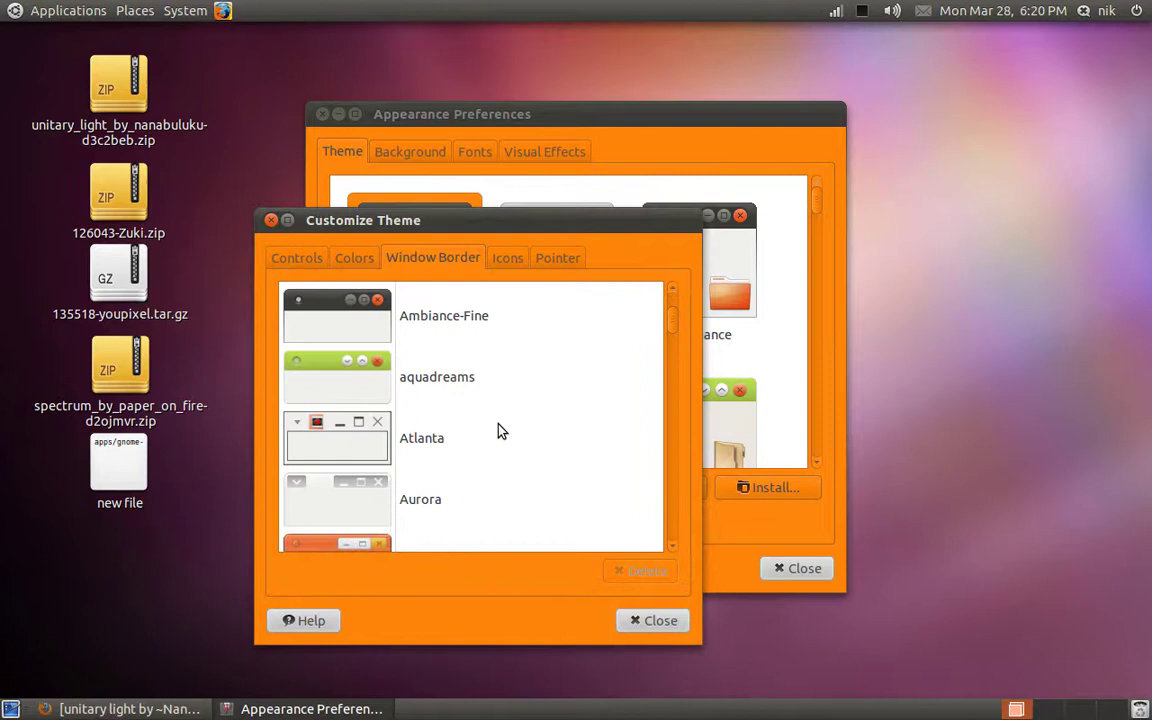
pyautogui.click(437, 393)
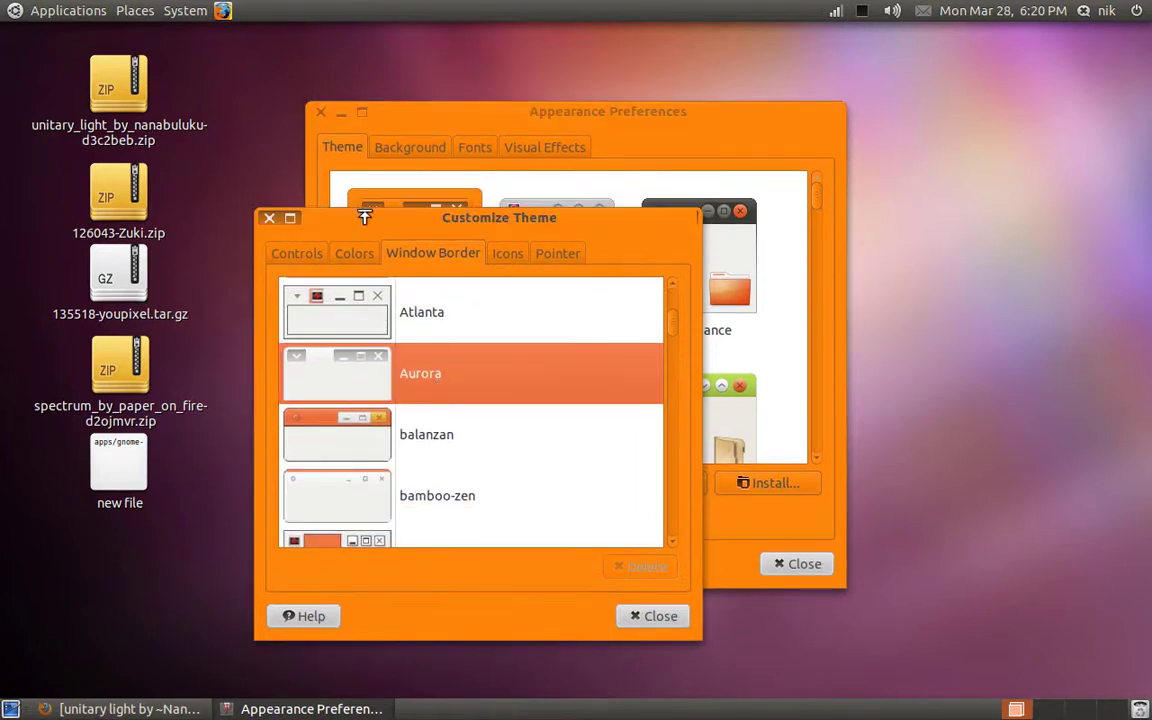
pyautogui.moveTo(366, 220); pyautogui.dragTo(343, 180)
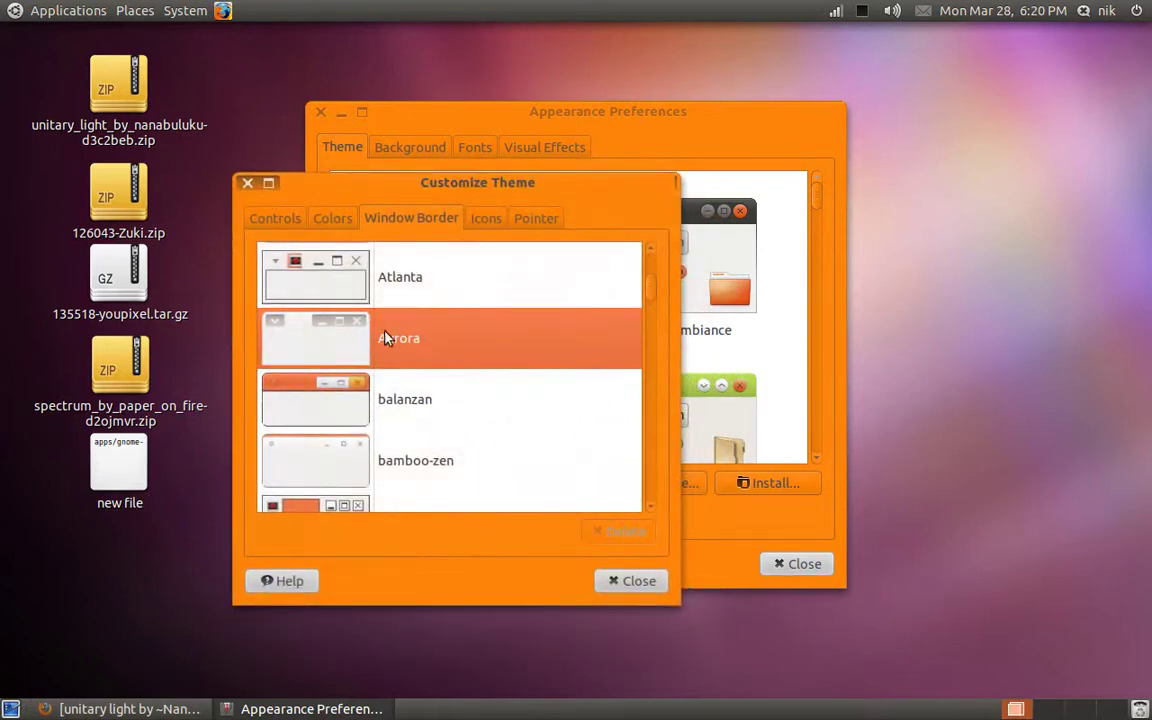
pyautogui.scroll(3, 403, 372)
pyautogui.scroll(2, 403, 372)
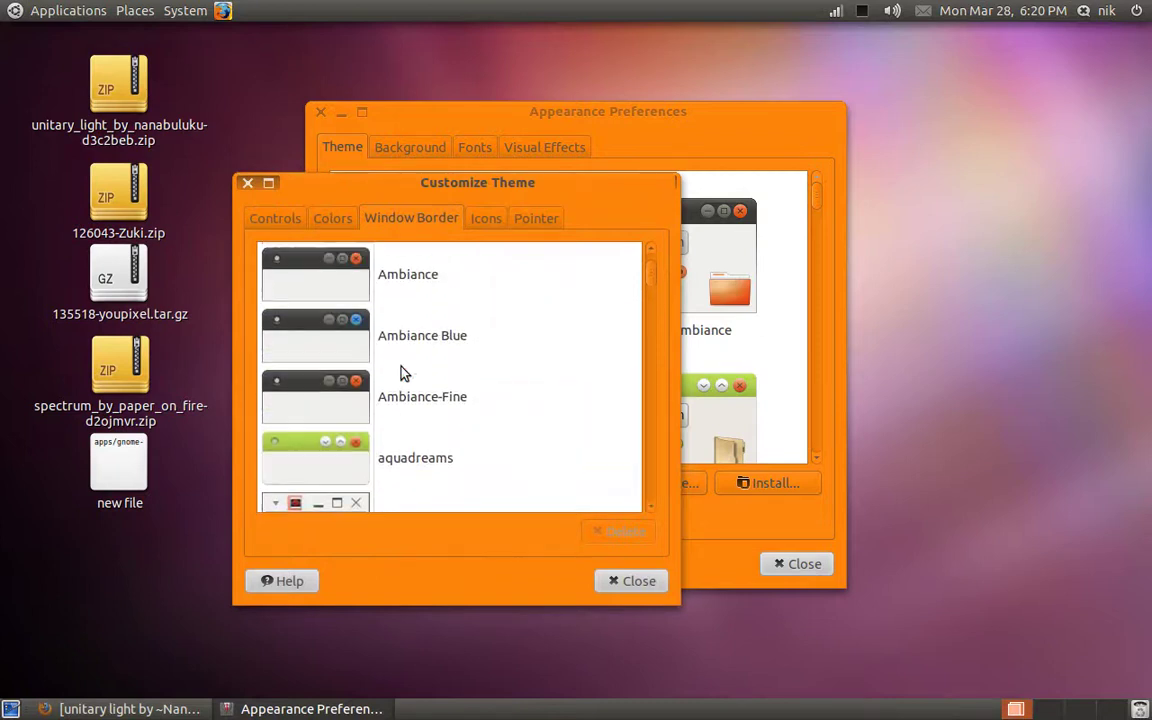
pyautogui.scroll(2, 403, 372)
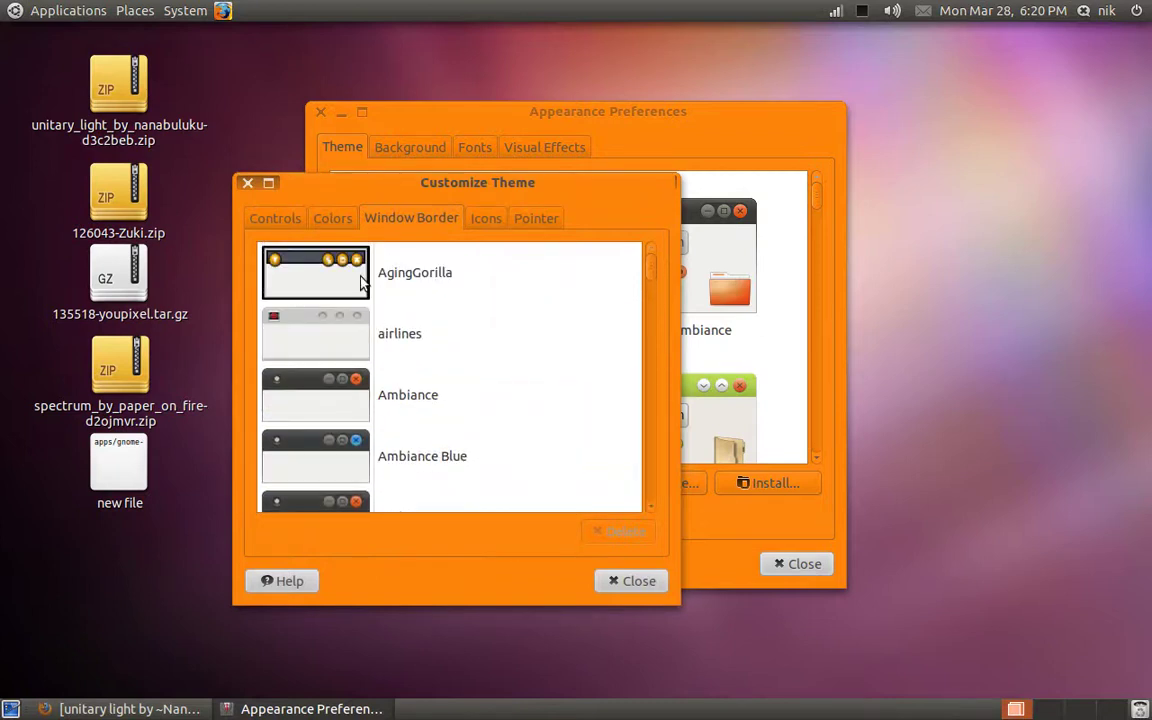
# - Reset the theme colours to defaults and set the window borders back to Ambiance
pyautogui.click(333, 218)
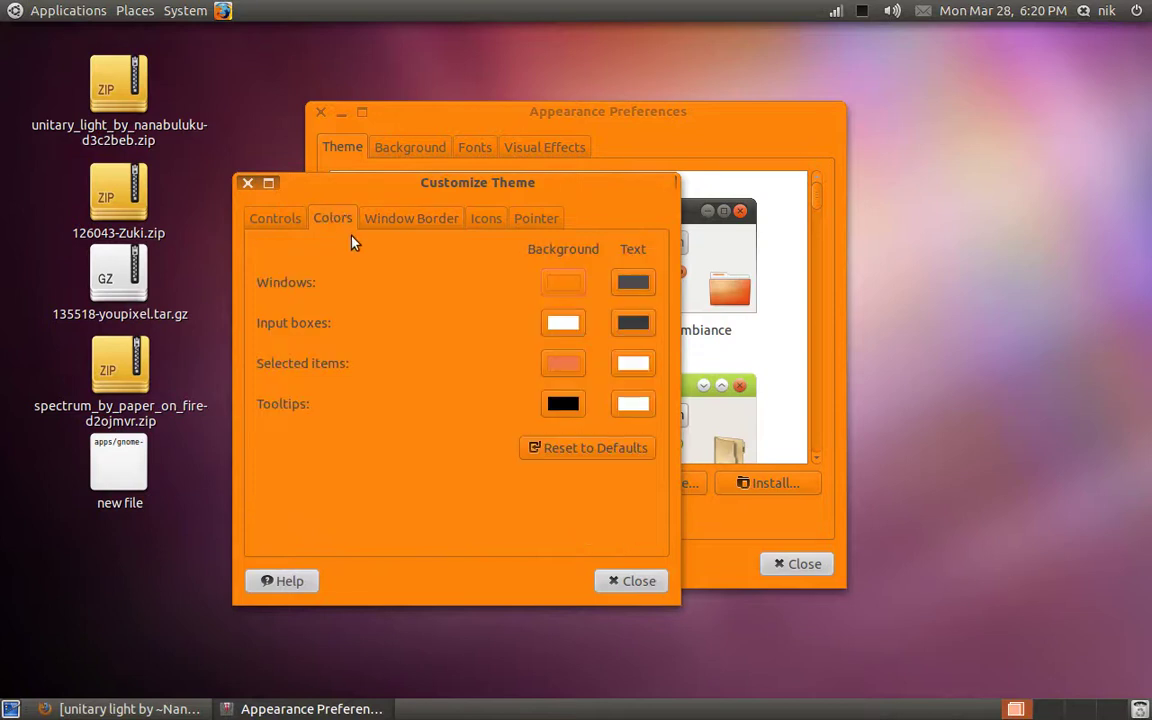
pyautogui.click(567, 452)
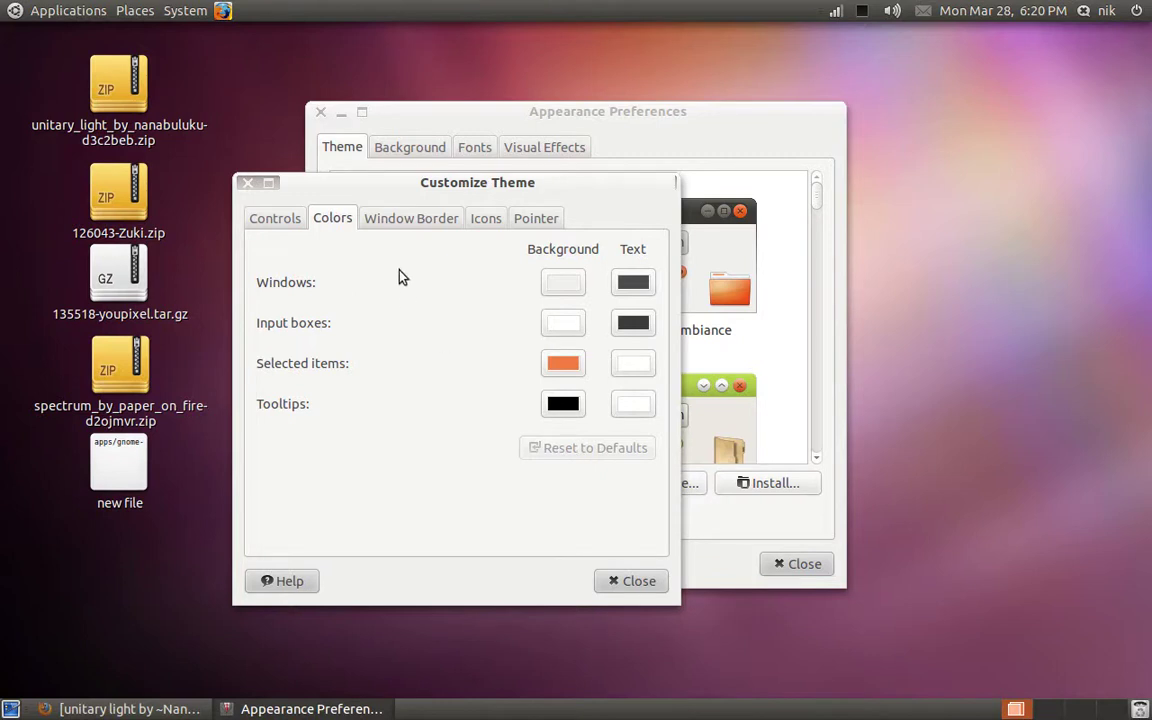
pyautogui.click(392, 220)
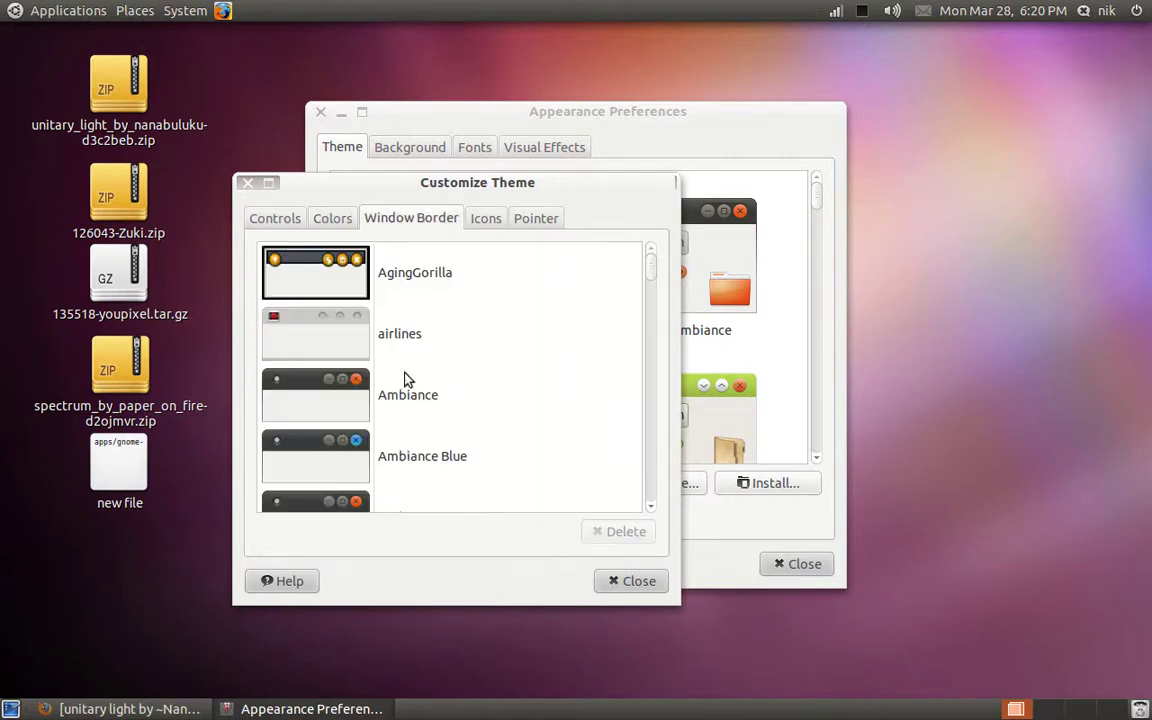
pyautogui.click(408, 399)
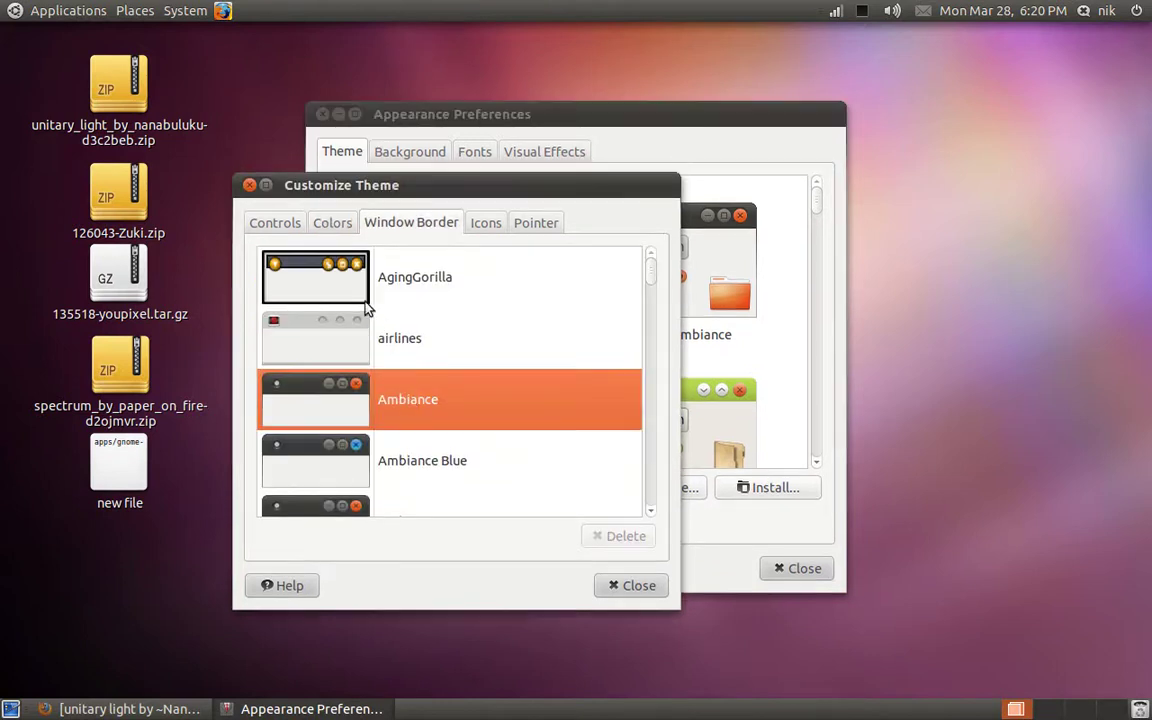
# - Check the Controls list, then close Customize Theme and Appearance Preferences
pyautogui.click(290, 231)
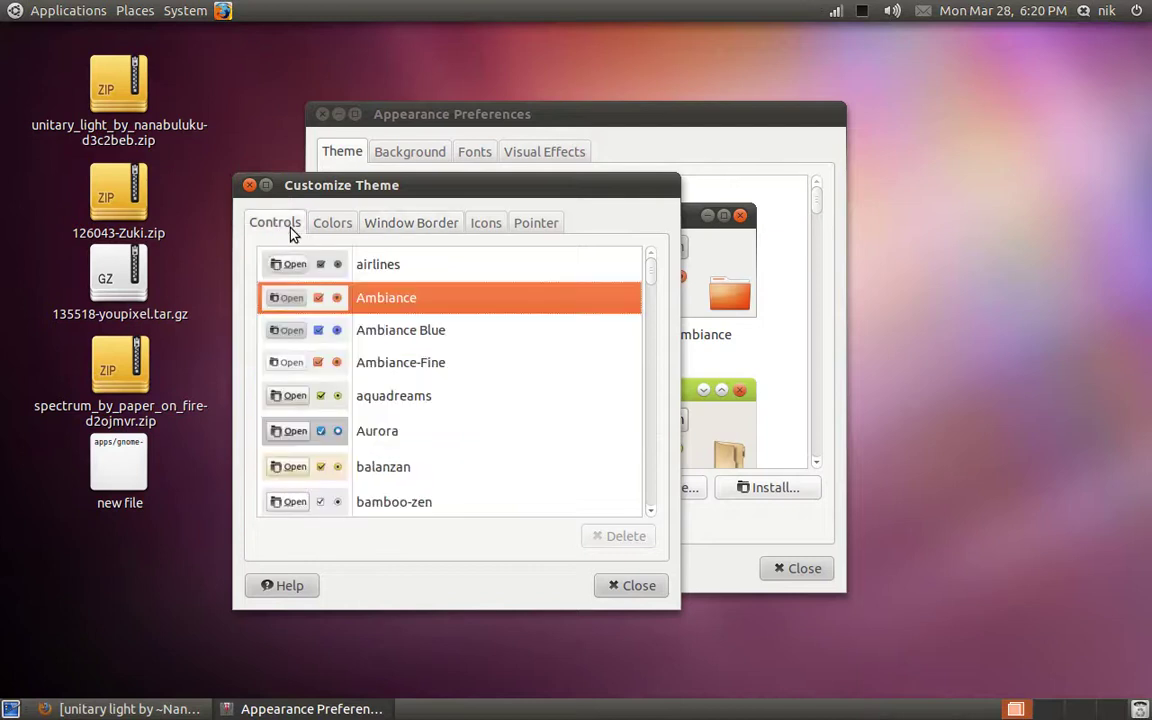
pyautogui.click(250, 185)
pyautogui.click(321, 115)
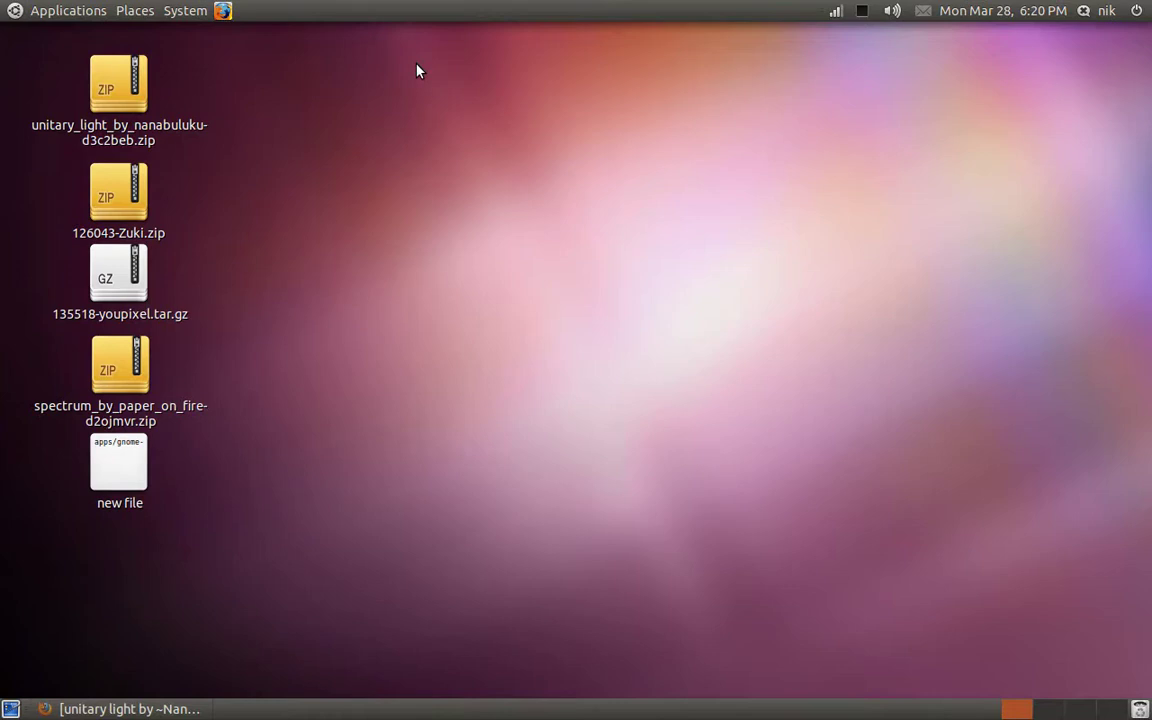
pyautogui.rightClick(411, 12)
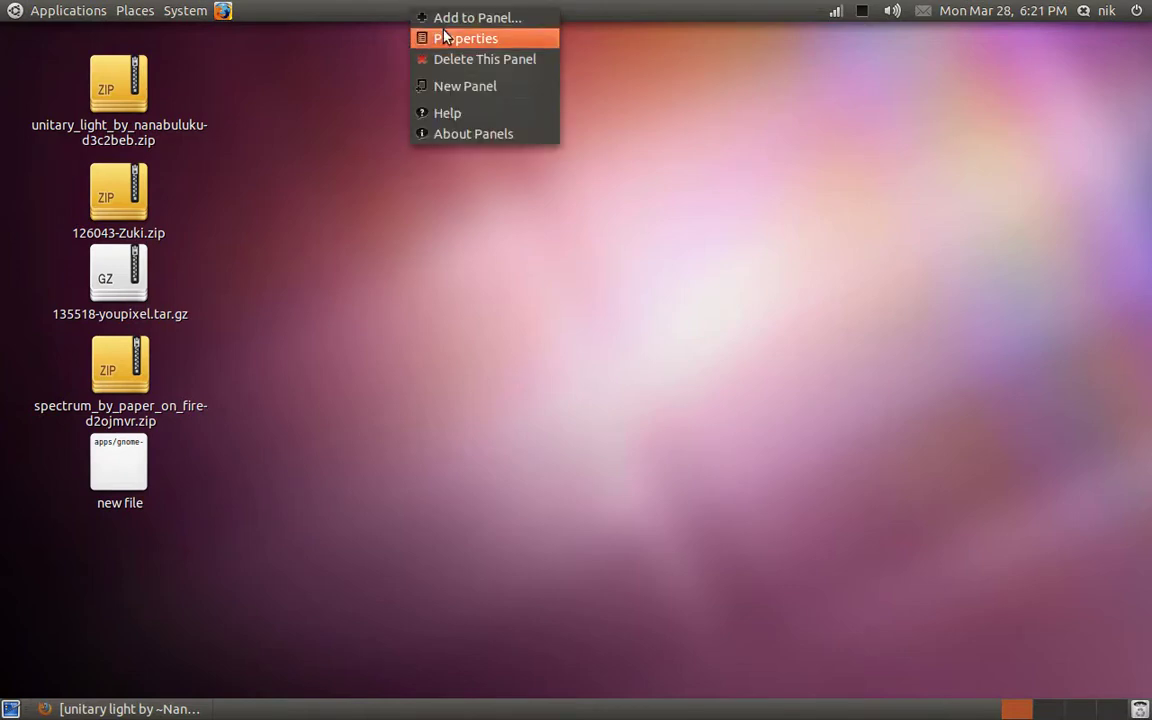
pyautogui.click(443, 38)
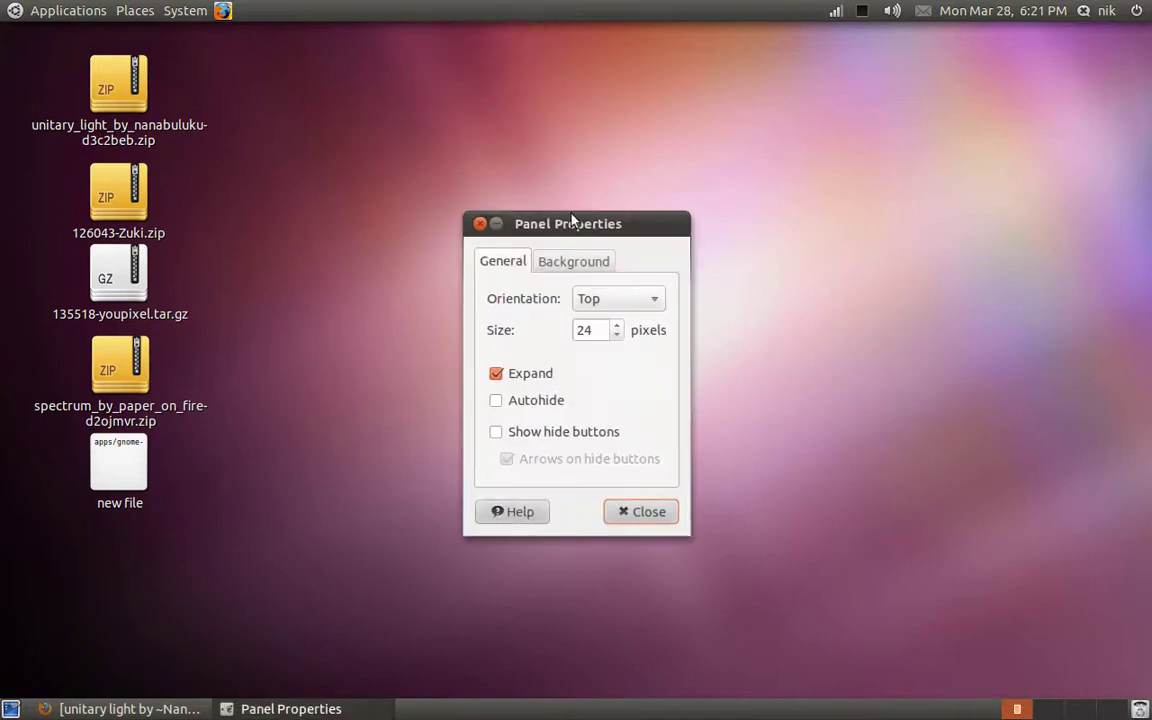
pyautogui.click(580, 262)
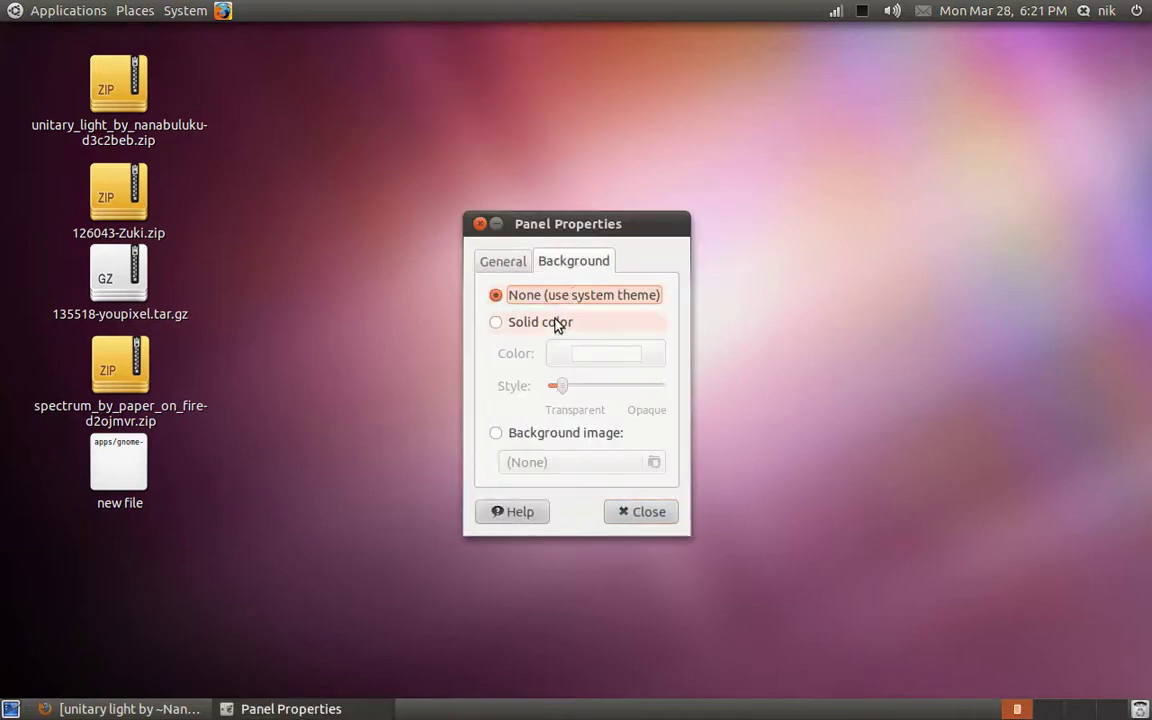
pyautogui.click(530, 326)
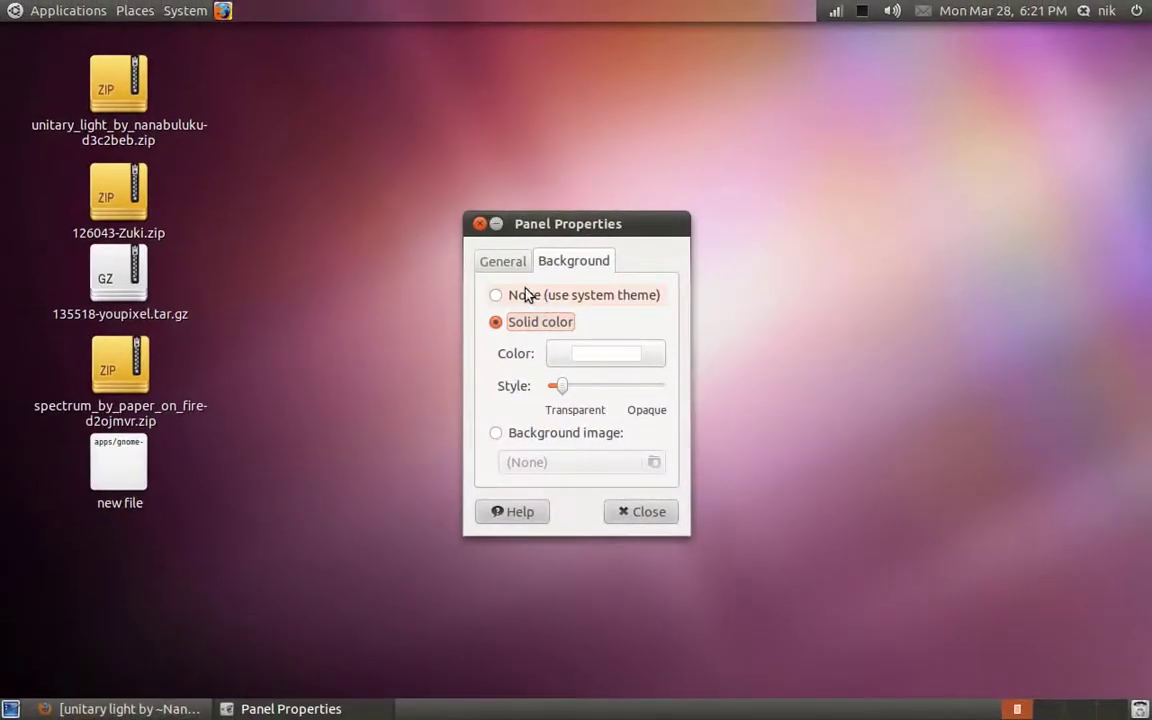
pyautogui.click(503, 261)
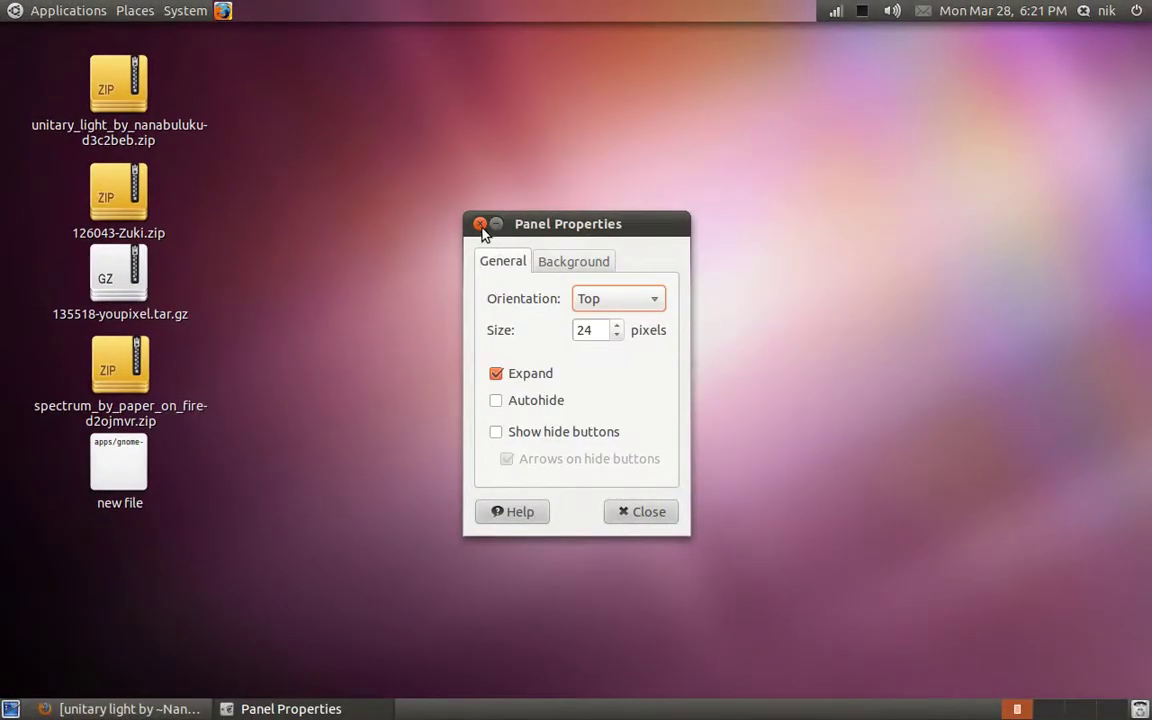
pyautogui.click(481, 225)
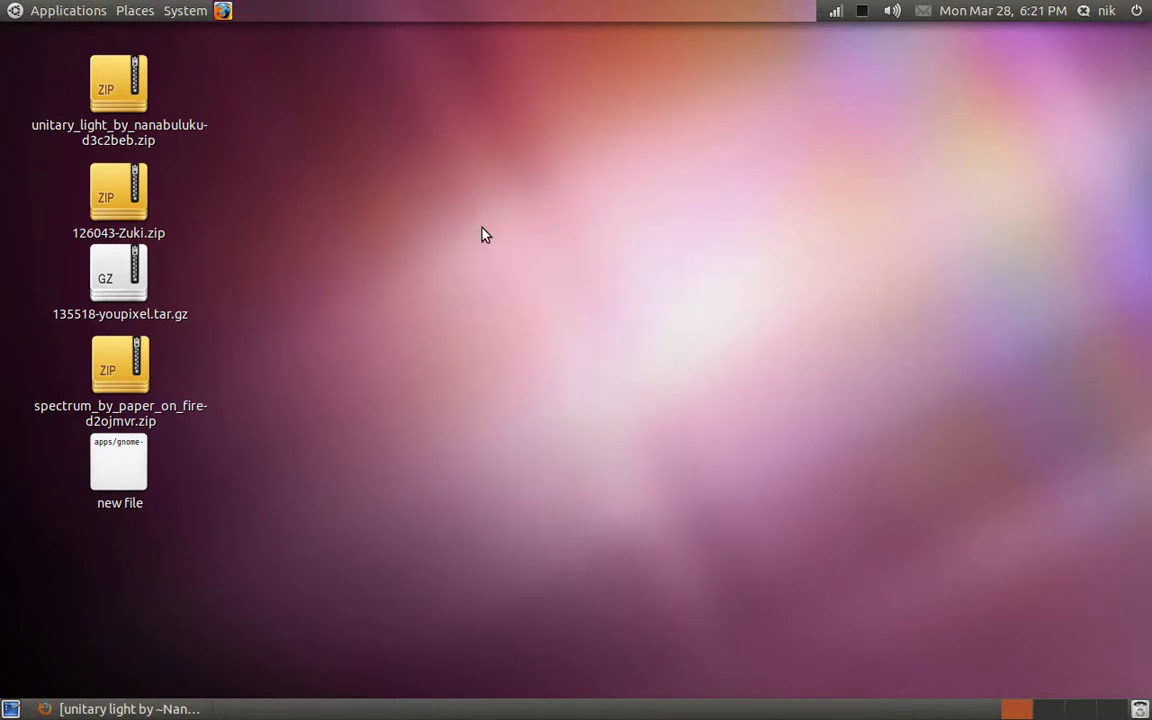
pyautogui.rightClick(430, 7)
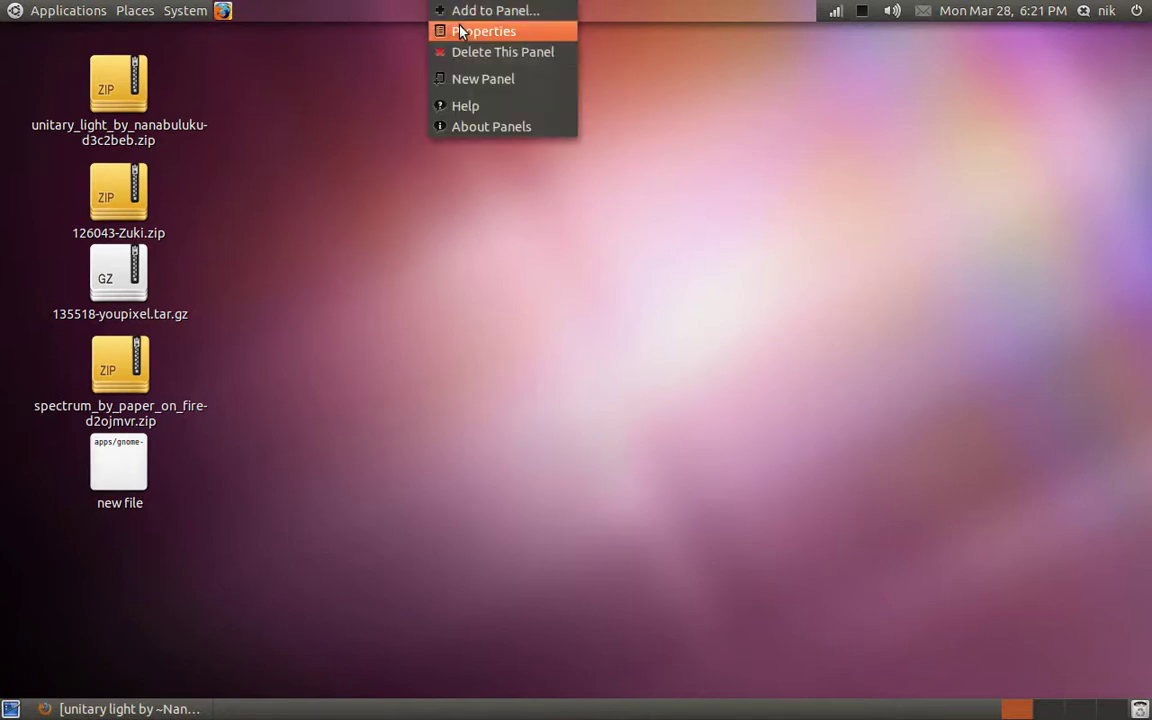
pyautogui.click(460, 31)
pyautogui.click(572, 261)
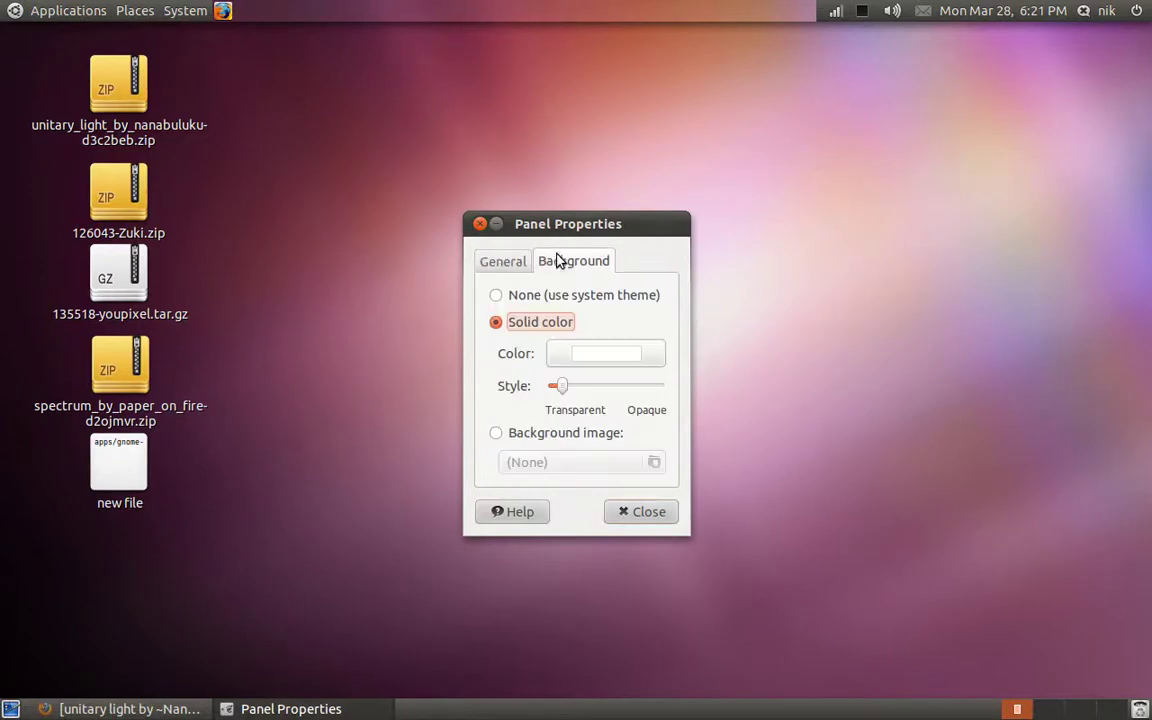
pyautogui.click(530, 304)
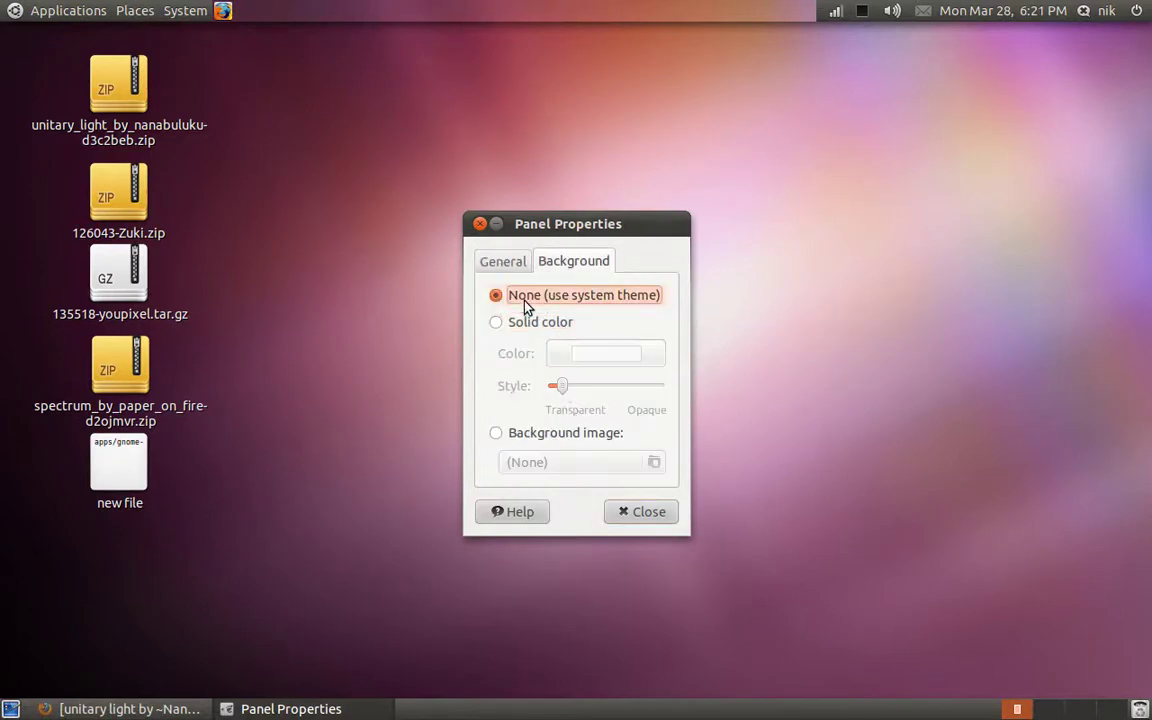
pyautogui.click(640, 520)
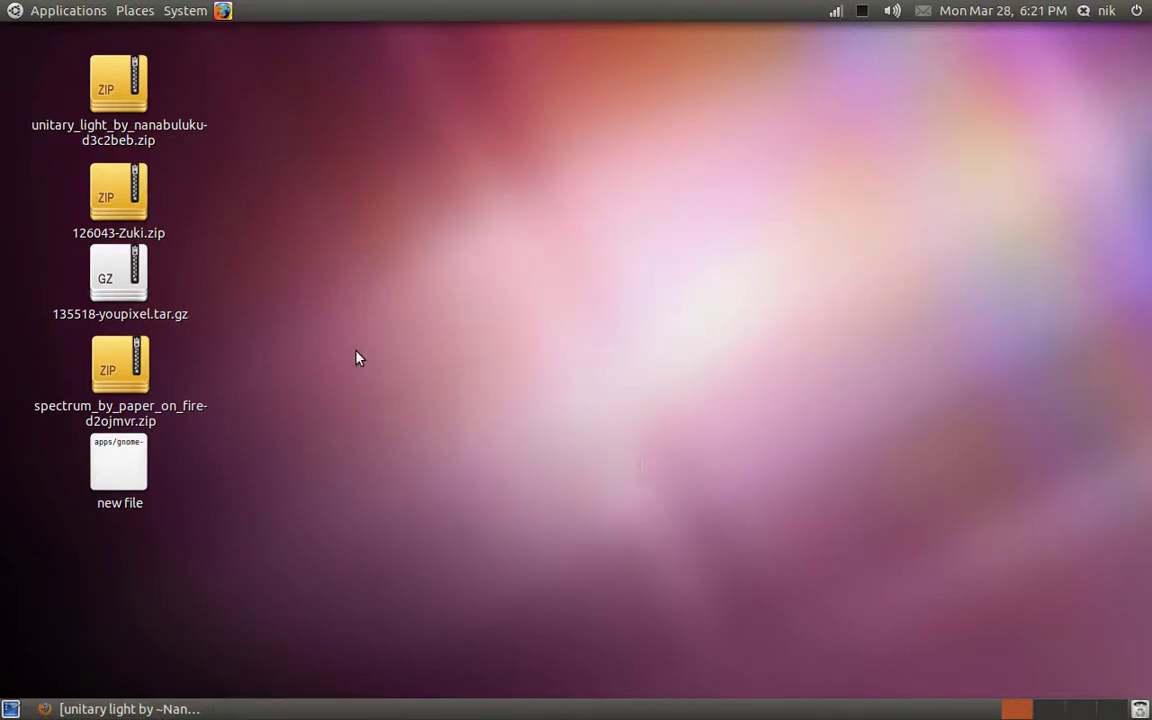
# - Restore and maximize Firefox, then view the gnome panel search results' sort options
pyautogui.click(140, 709)
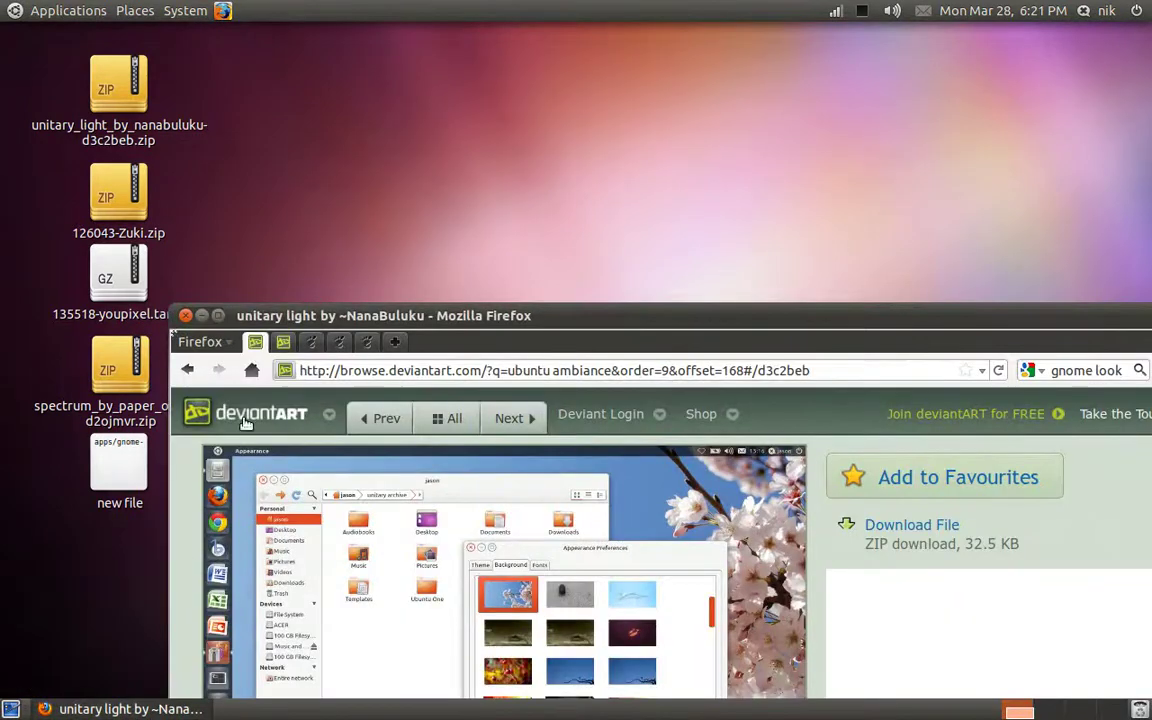
pyautogui.doubleClick(455, 310)
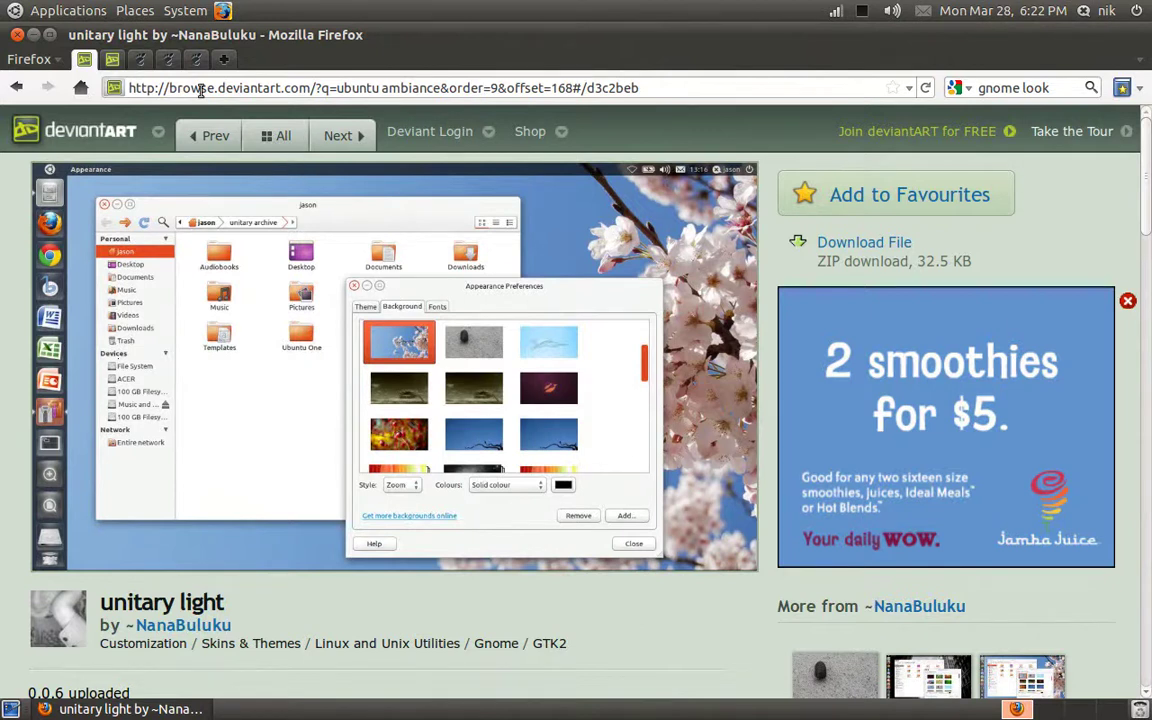
pyautogui.click(113, 60)
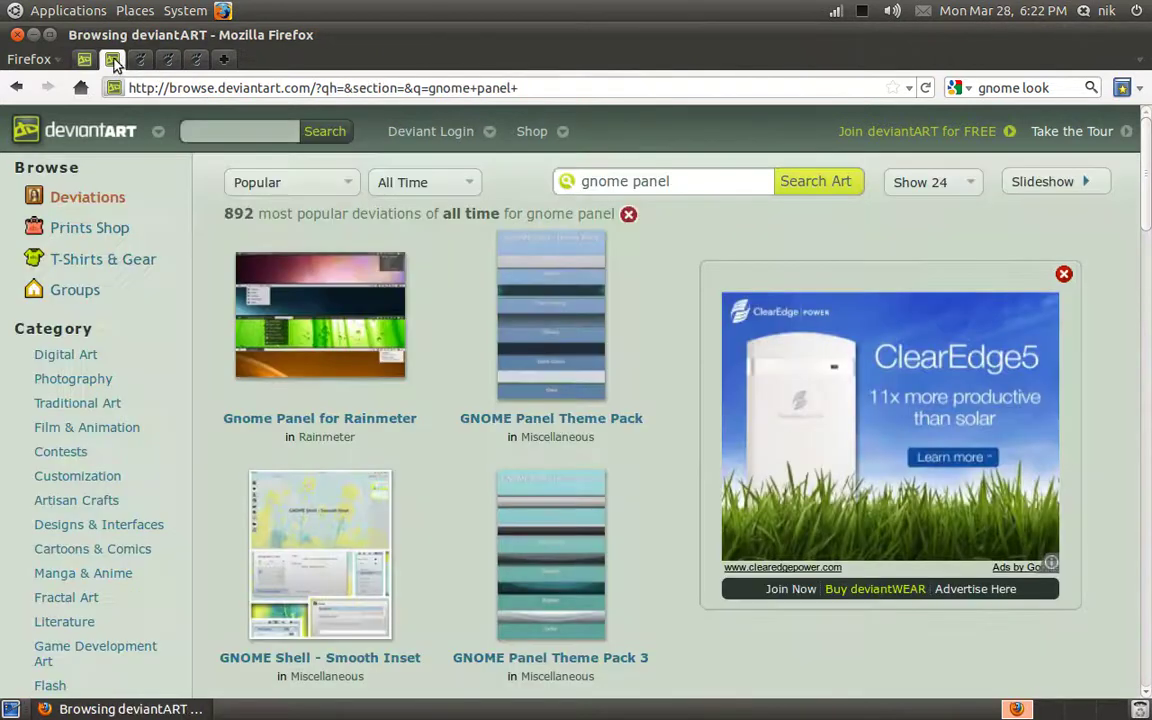
pyautogui.click(252, 184)
# - Look over the Spectrum, Zuki and youpixel GNOME-Look pages, then minimize Firefox
pyautogui.click(166, 58)
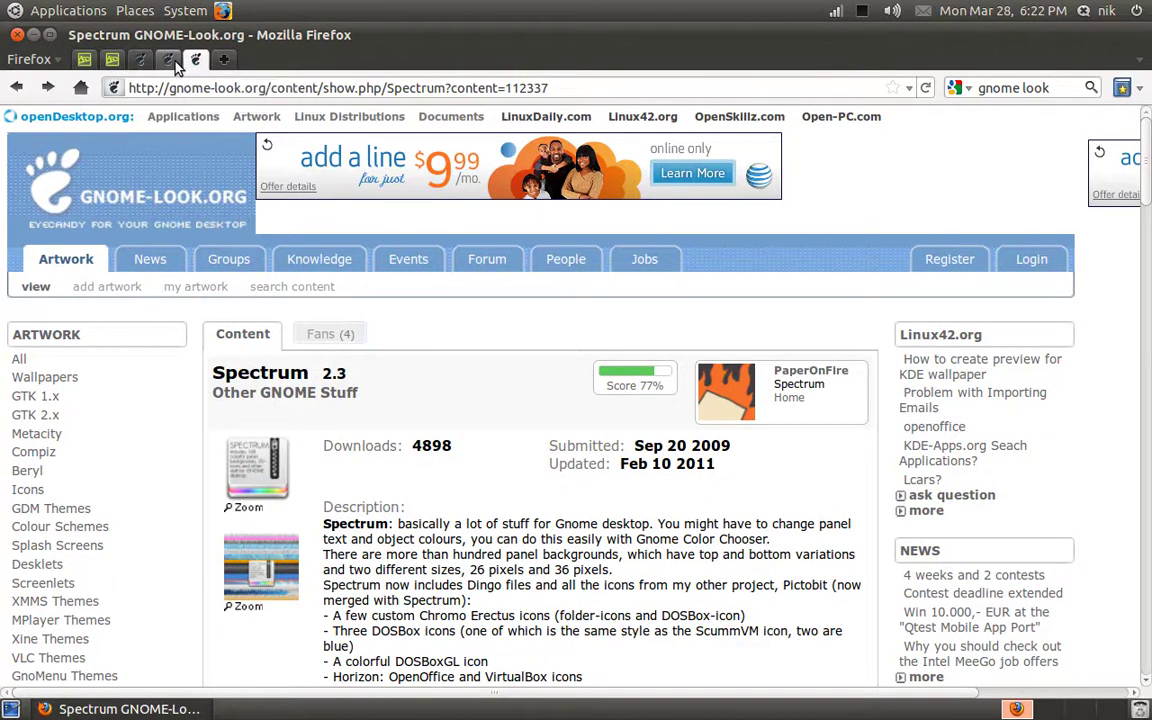
pyautogui.click(168, 59)
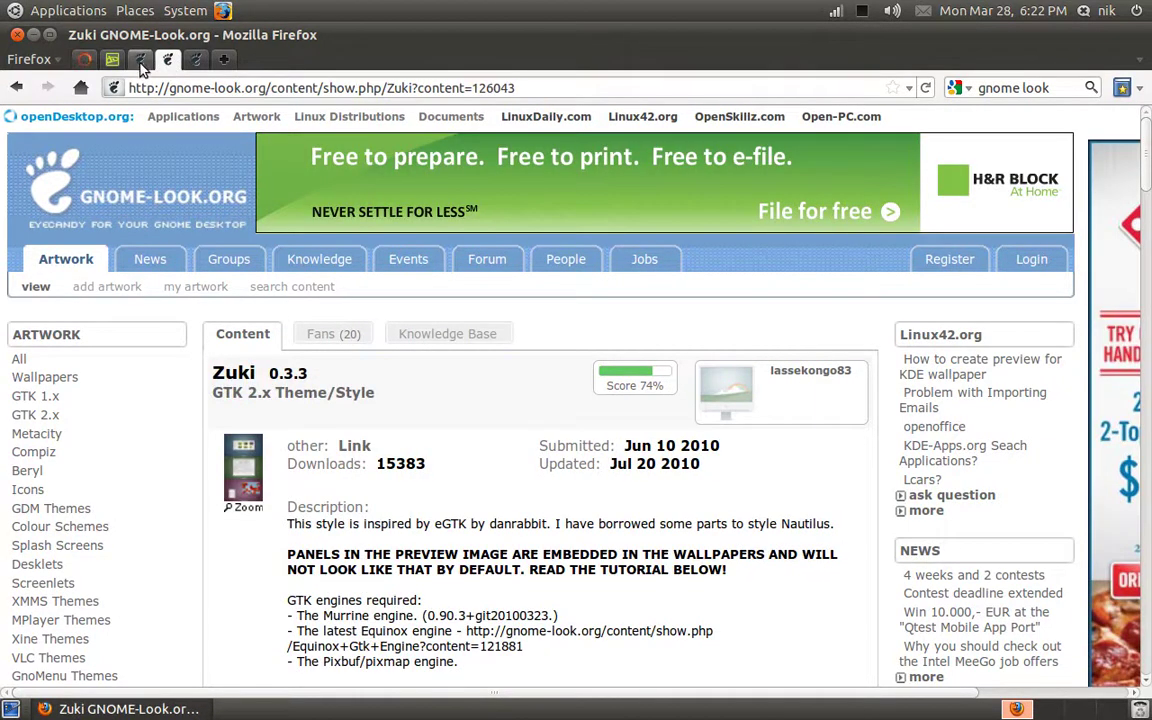
pyautogui.click(141, 61)
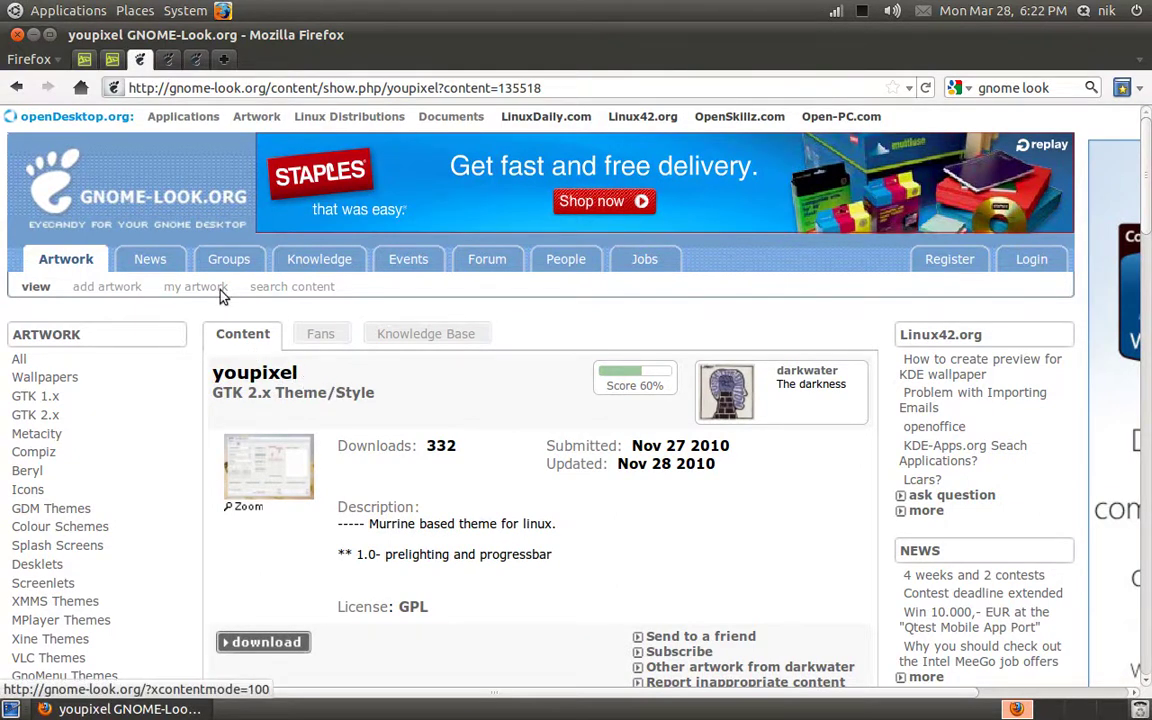
pyautogui.click(33, 35)
# - Dismiss the desktop menu and move the youpixel archive slightly lower on the desktop
pyautogui.rightClick(460, 194)
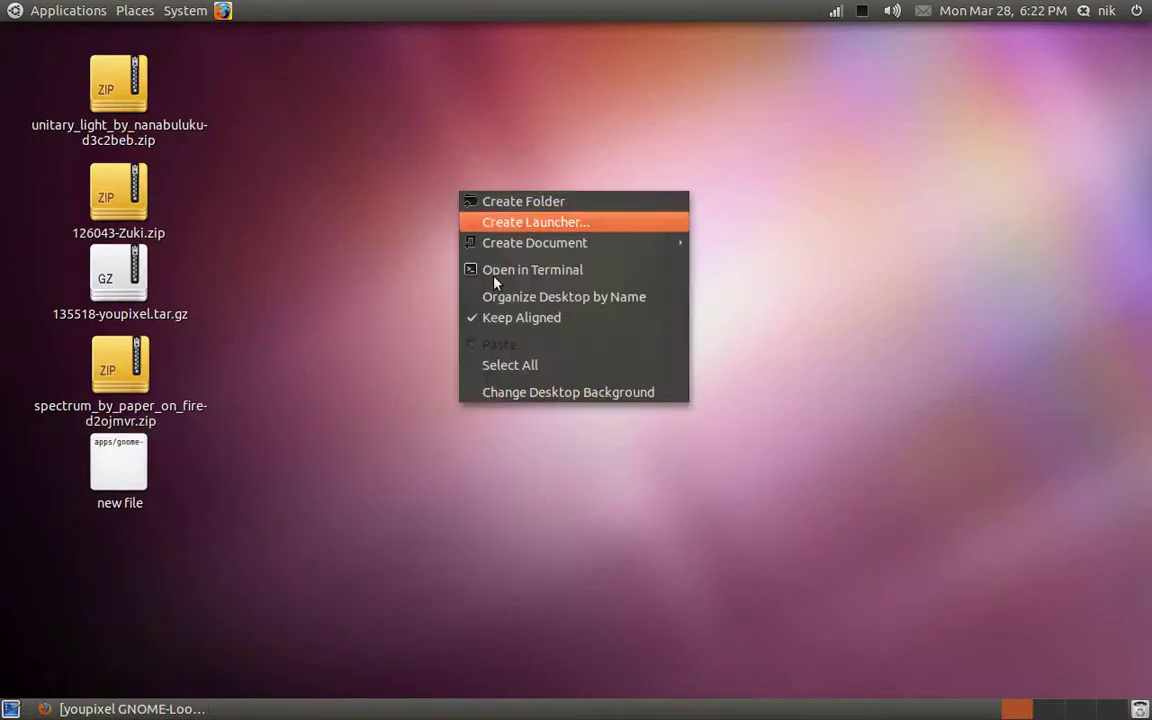
pyautogui.click(300, 360)
pyautogui.click(135, 298)
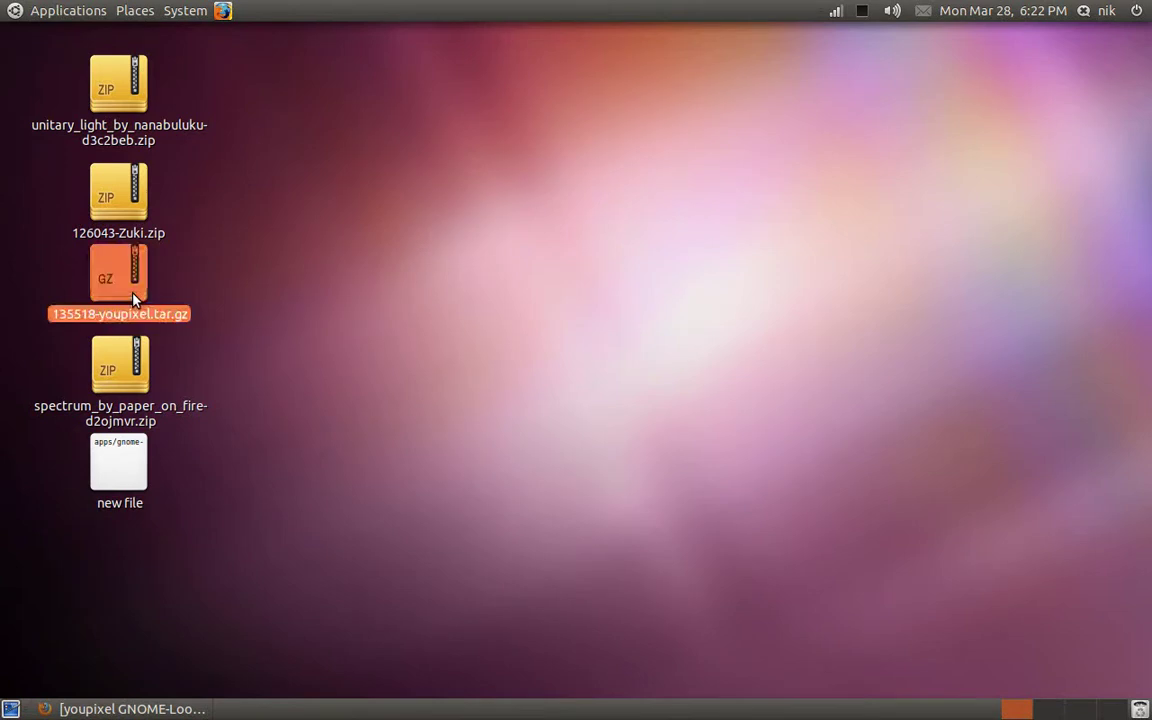
pyautogui.moveTo(135, 298); pyautogui.dragTo(150, 322)
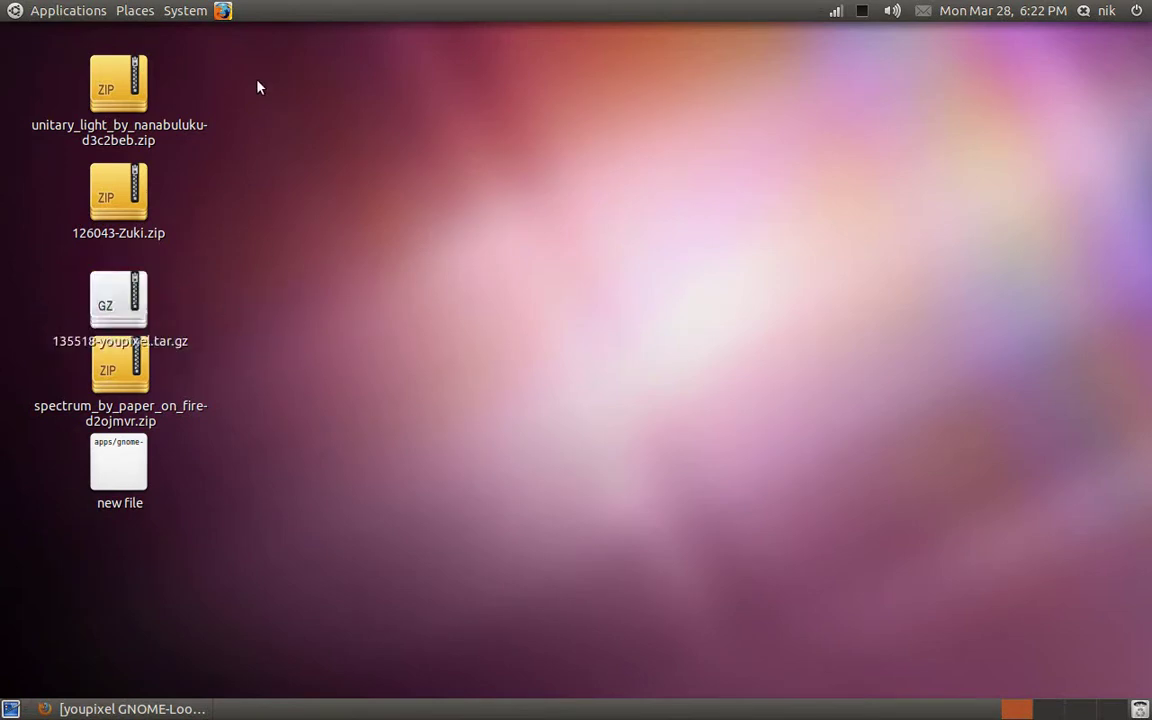
# - Open the Home Folder from the Places menu
pyautogui.click(68, 10)
pyautogui.moveTo(135, 10)
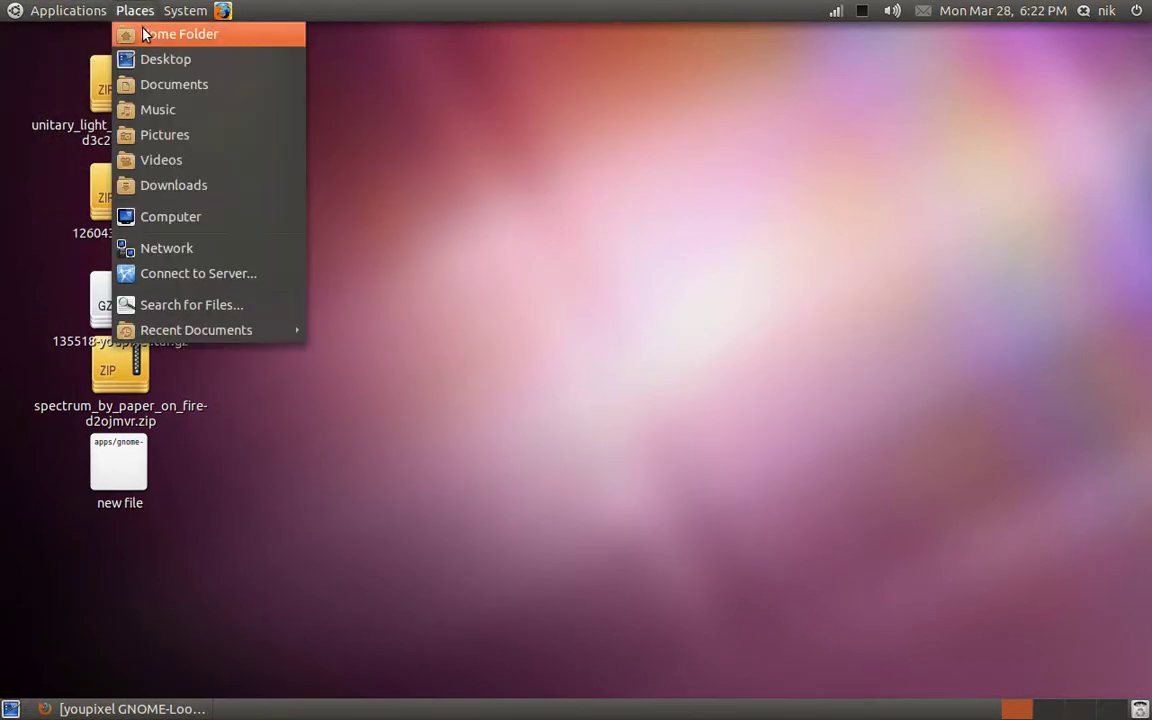
pyautogui.click(143, 34)
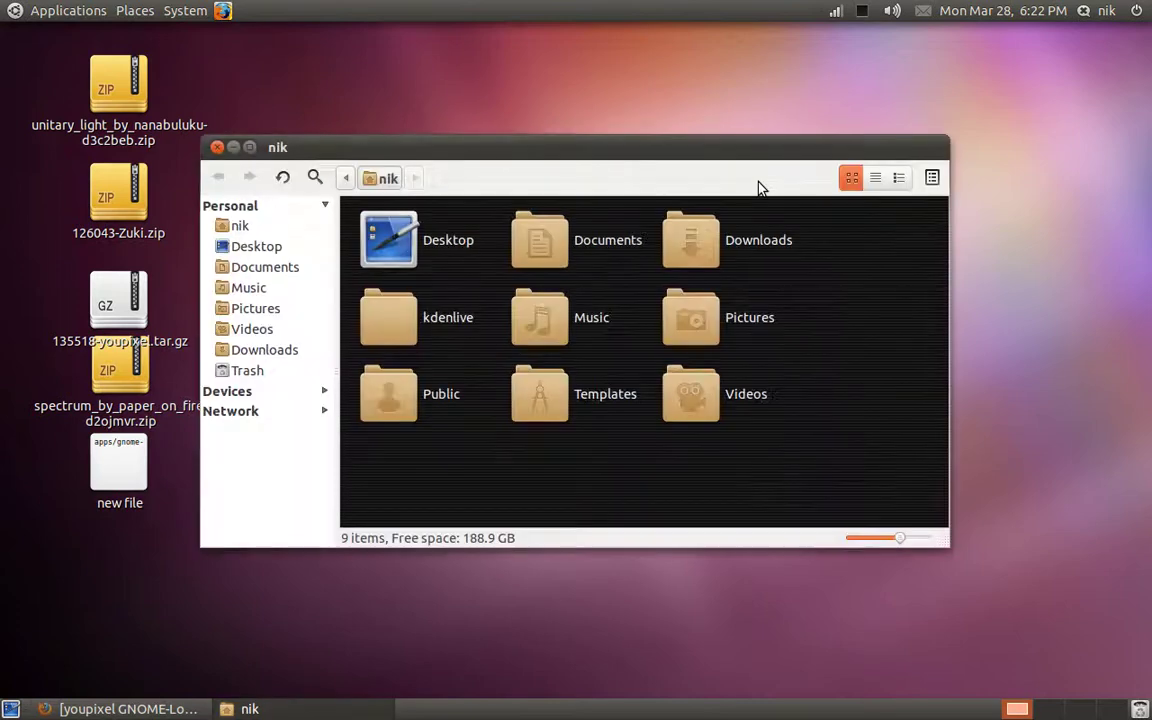
pyautogui.click(864, 12)
pyautogui.click(881, 49)
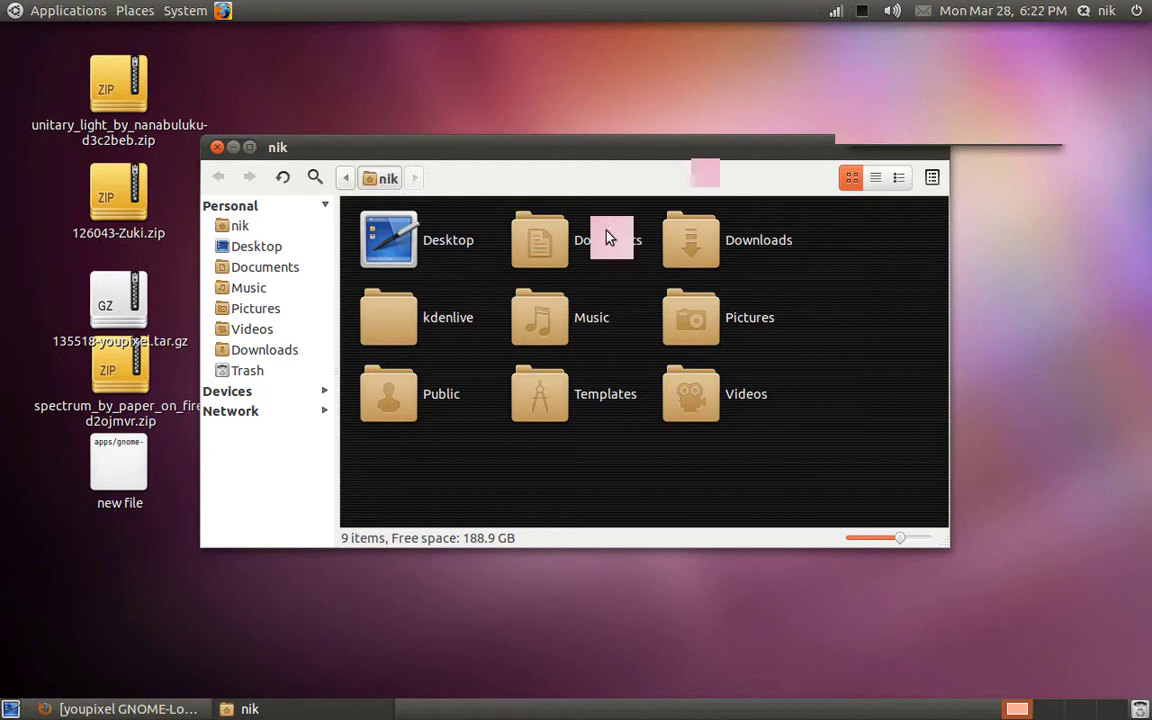
# - Place the youpixel archive between the Zuki and spectrum archives and open Change Desktop Background
pyautogui.click(125, 300)
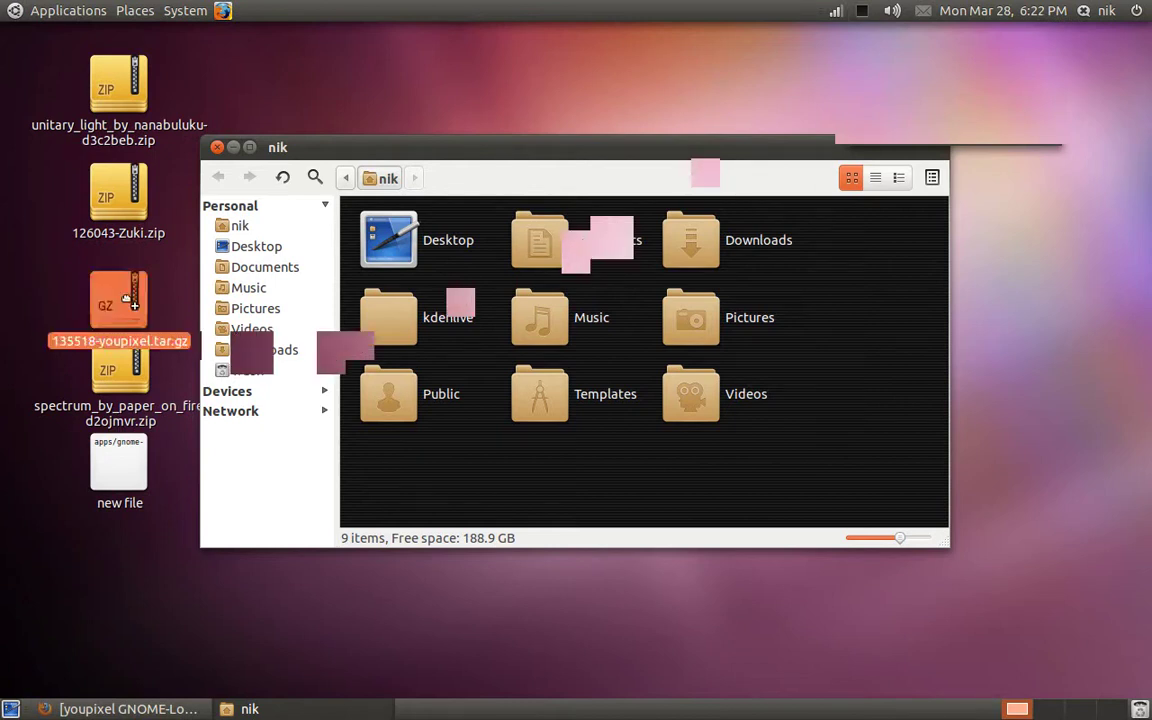
pyautogui.moveTo(125, 300); pyautogui.dragTo(127, 292)
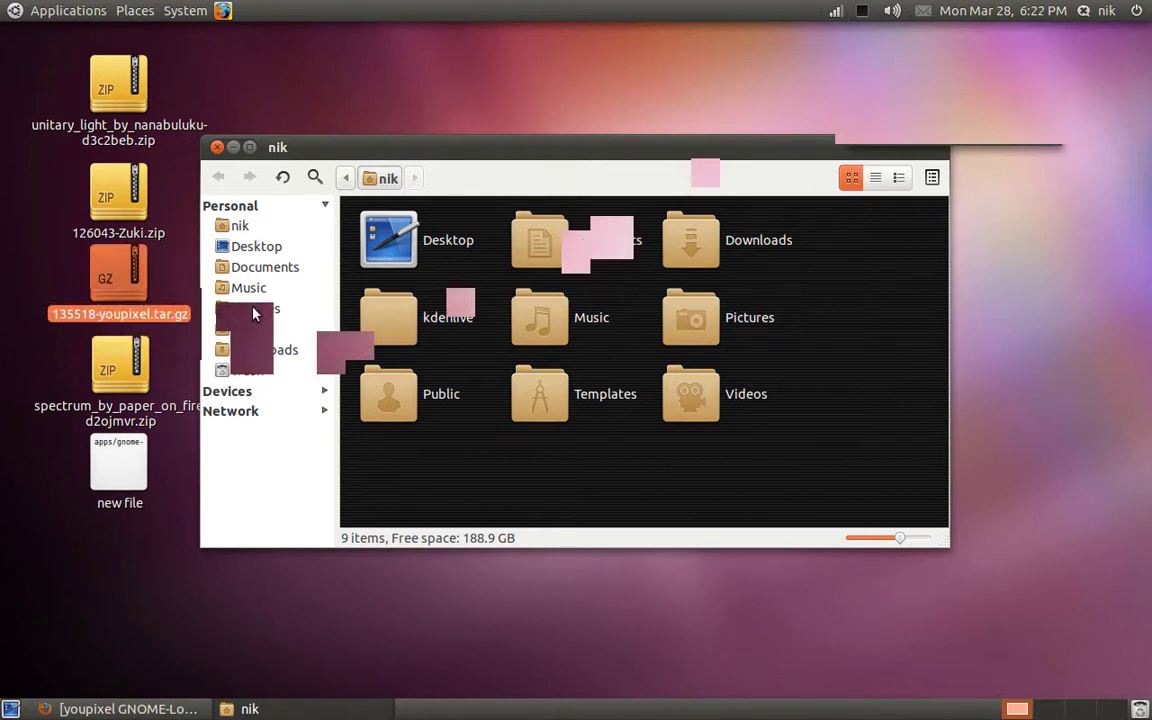
pyautogui.rightClick(482, 196)
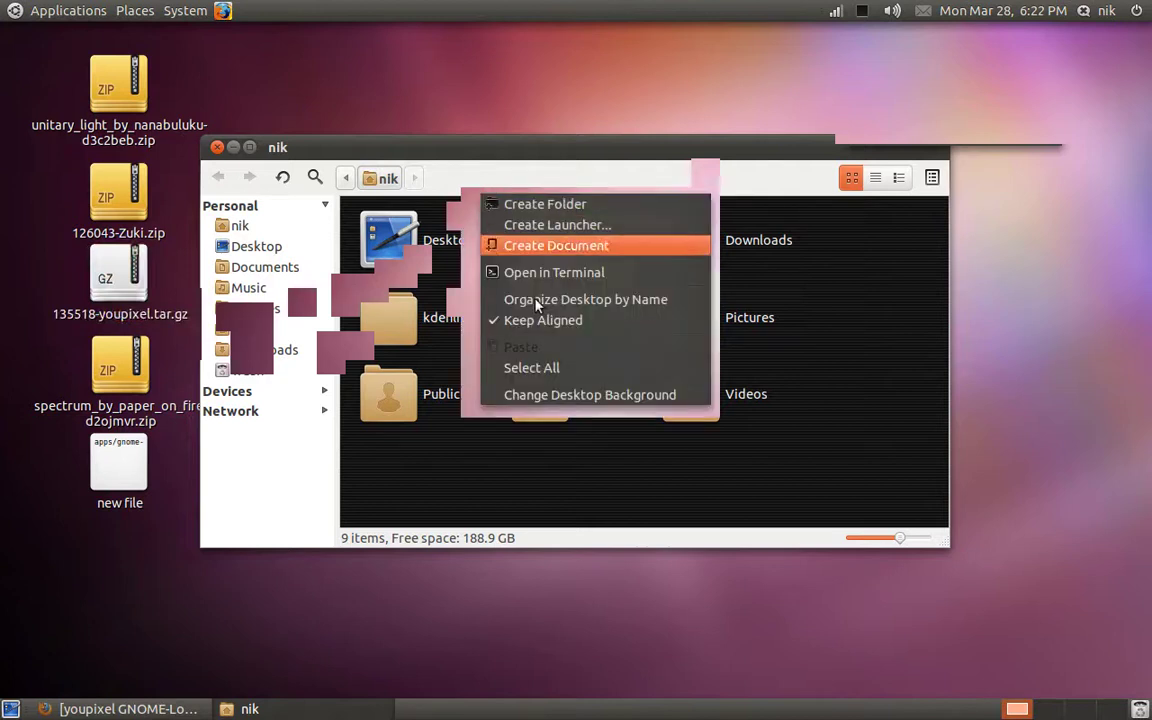
pyautogui.click(558, 396)
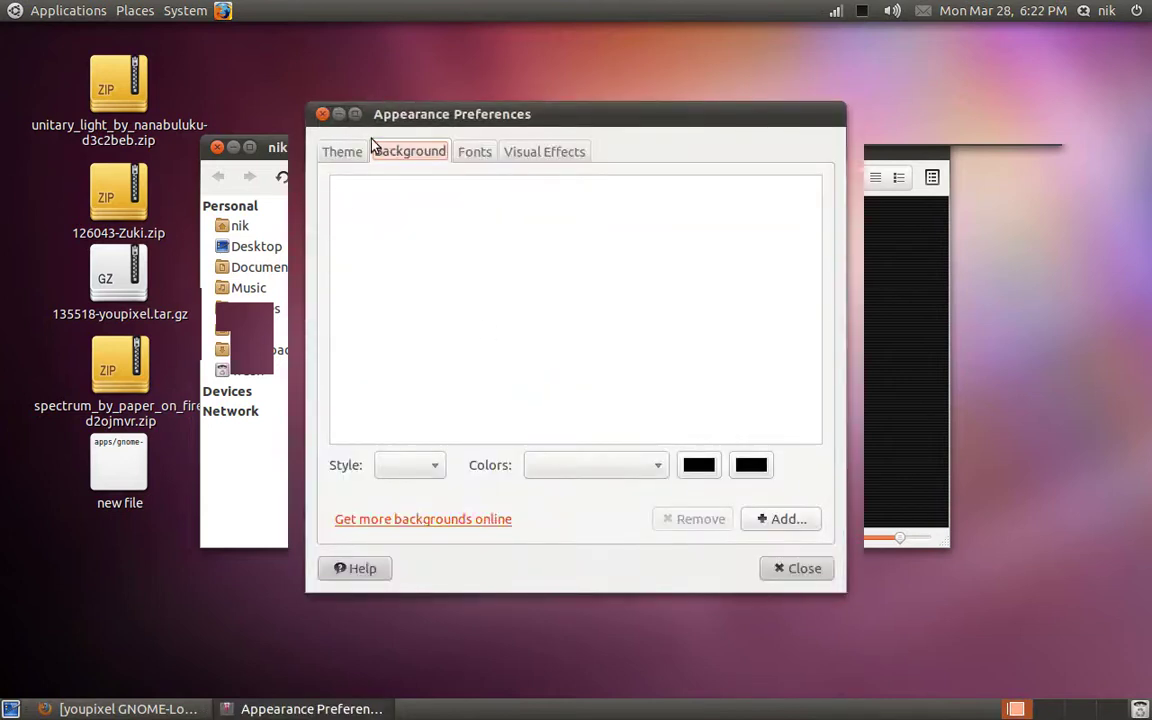
# - Install the theme by dragging 135518-youpixel.tar.gz onto the Theme list, then open Customize
pyautogui.click(358, 150)
pyautogui.moveTo(411, 121); pyautogui.dragTo(466, 68)
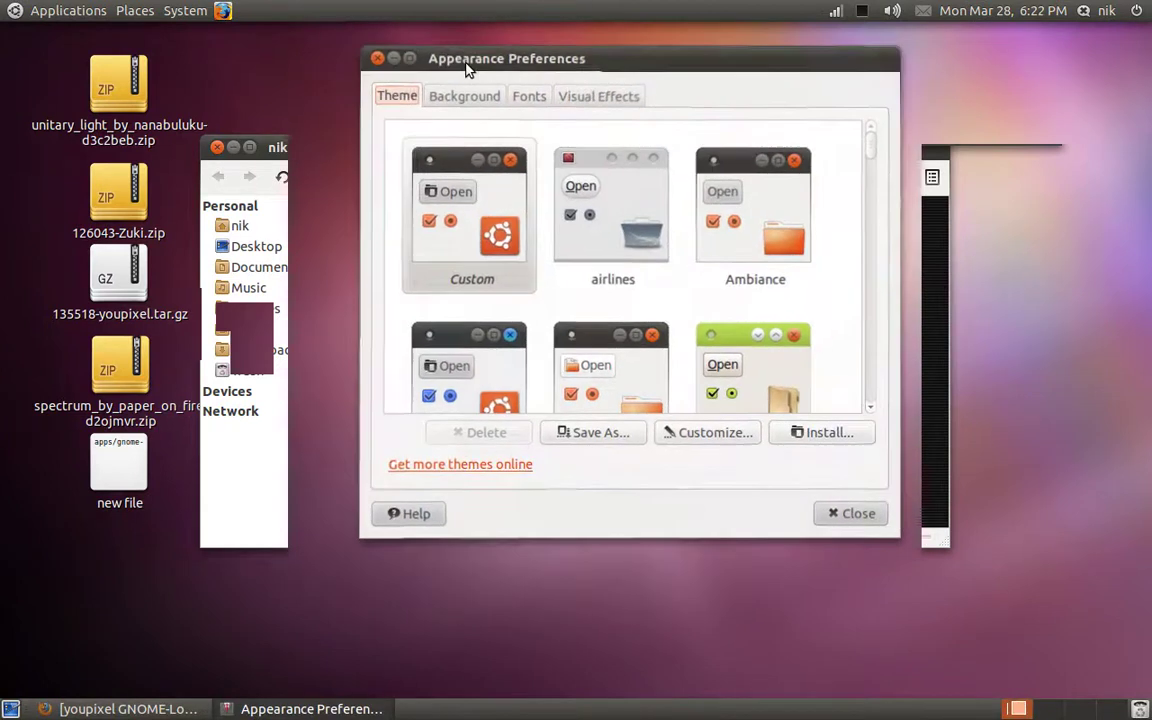
pyautogui.moveTo(133, 255); pyautogui.dragTo(645, 236)
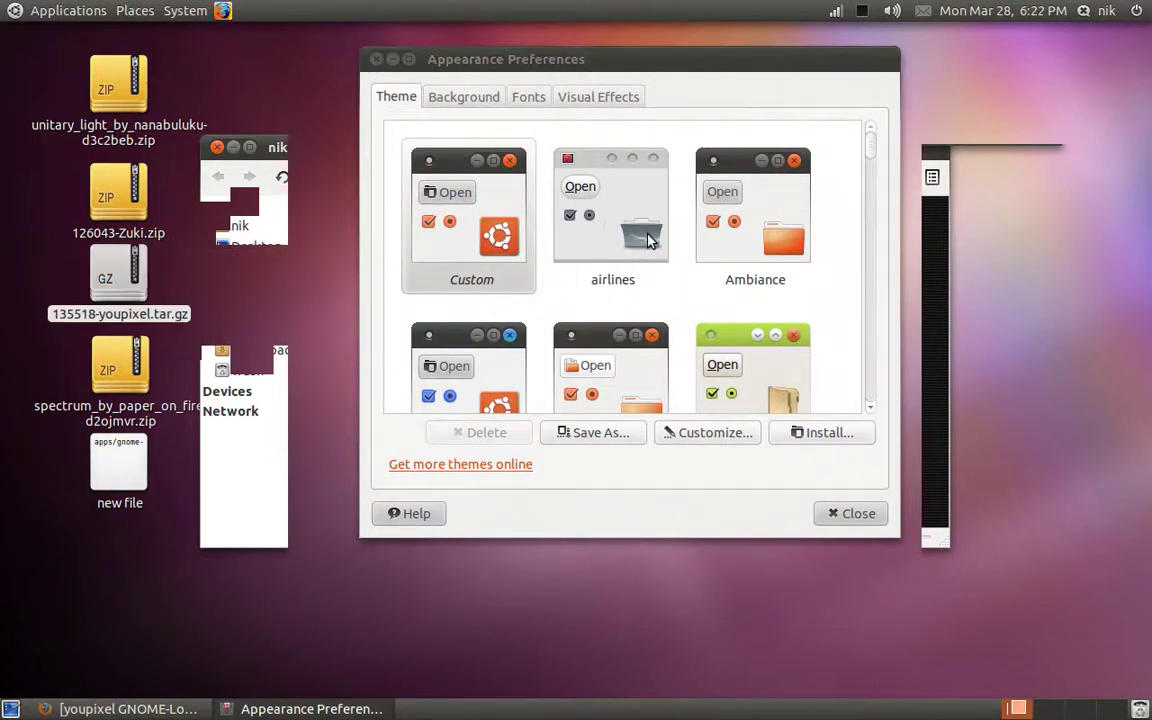
pyautogui.click(746, 364)
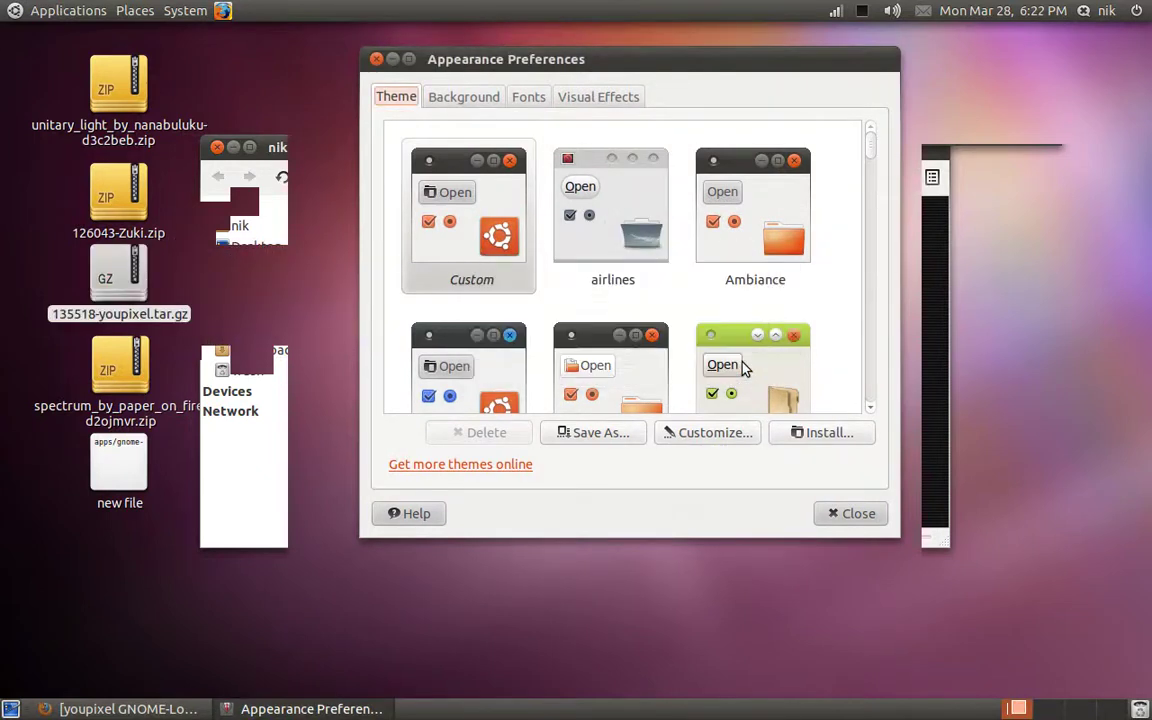
pyautogui.click(713, 433)
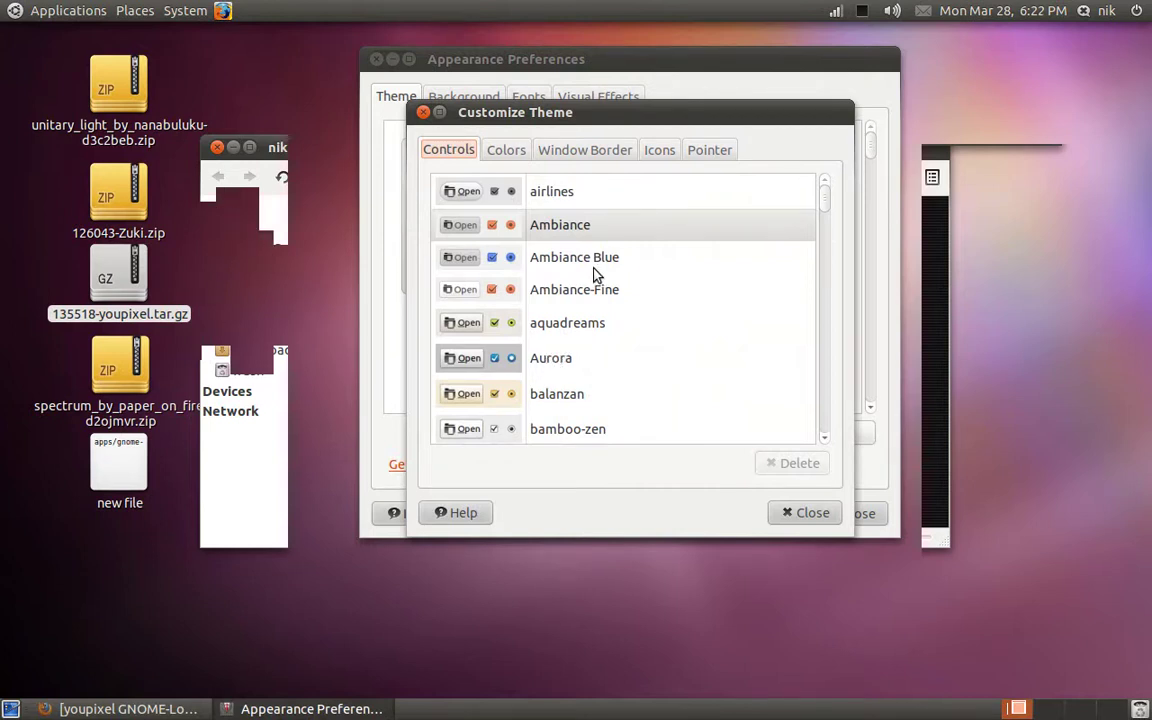
# - Pick youpixel at the bottom of the Controls theme list
pyautogui.scroll(-5, 655, 330)
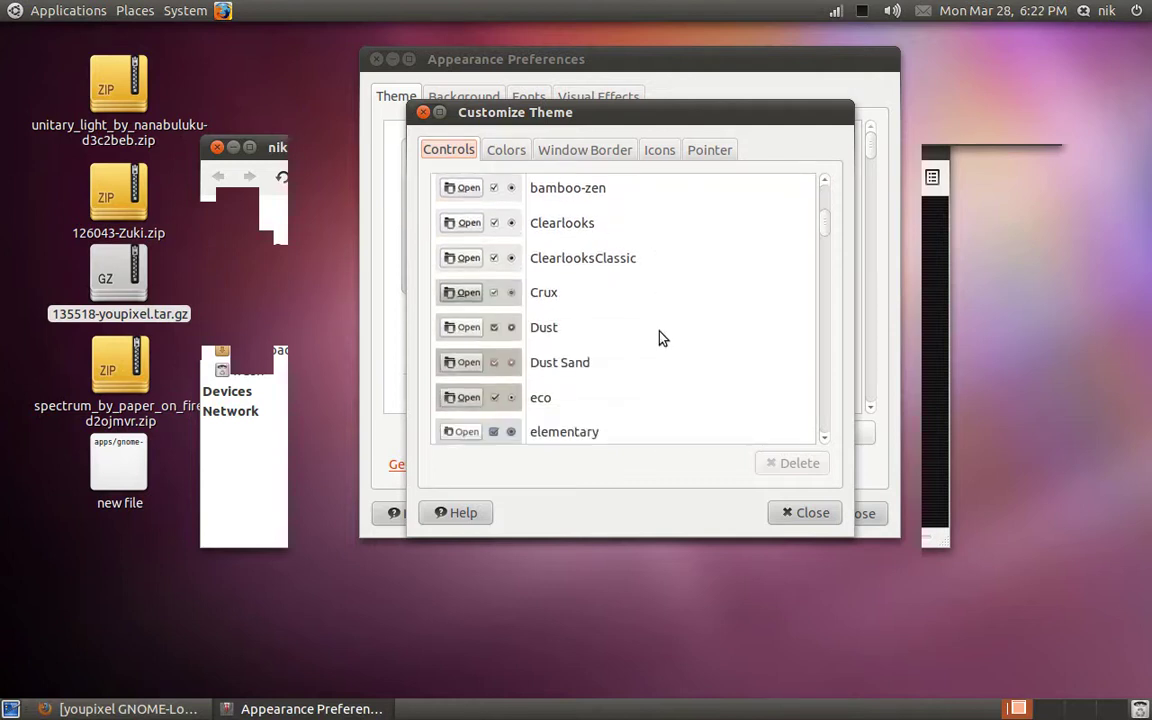
pyautogui.scroll(-10, 659, 338)
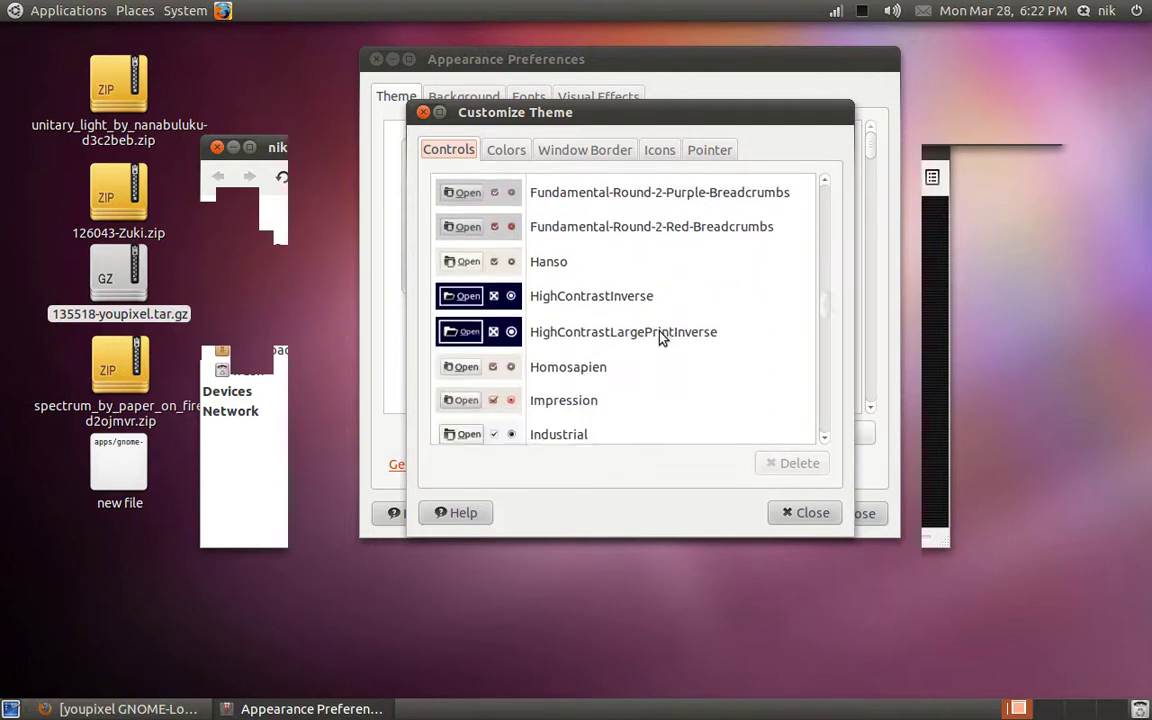
pyautogui.scroll(-12, 659, 338)
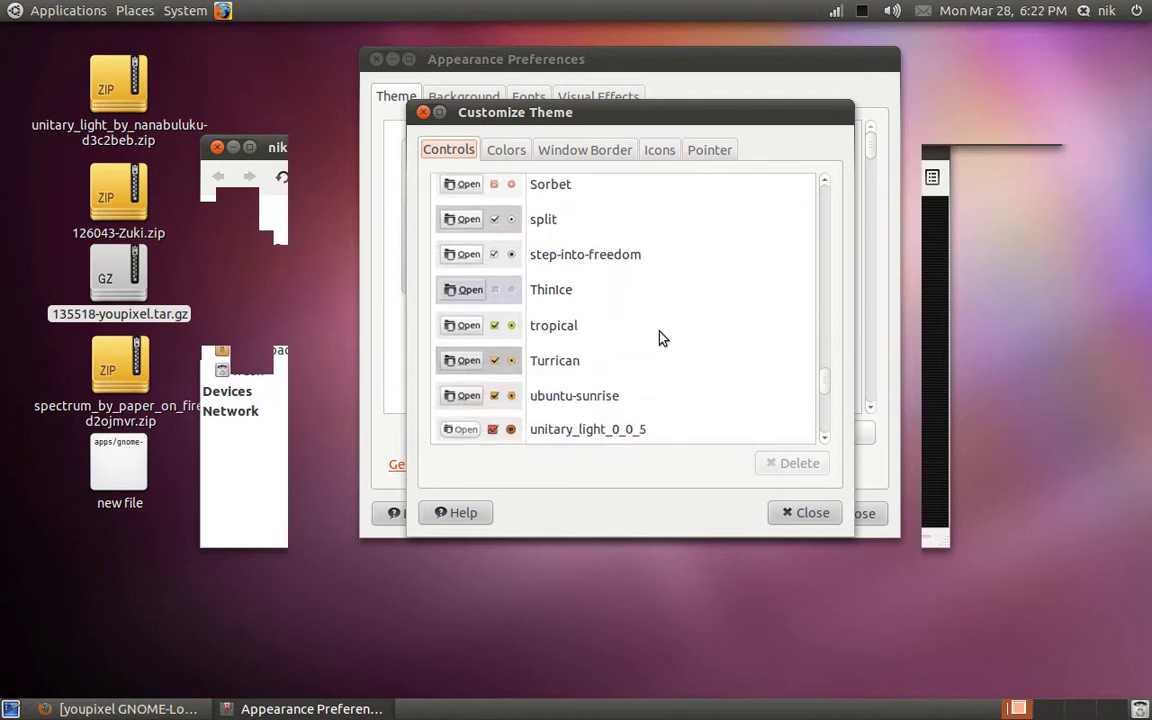
pyautogui.scroll(-3, 659, 338)
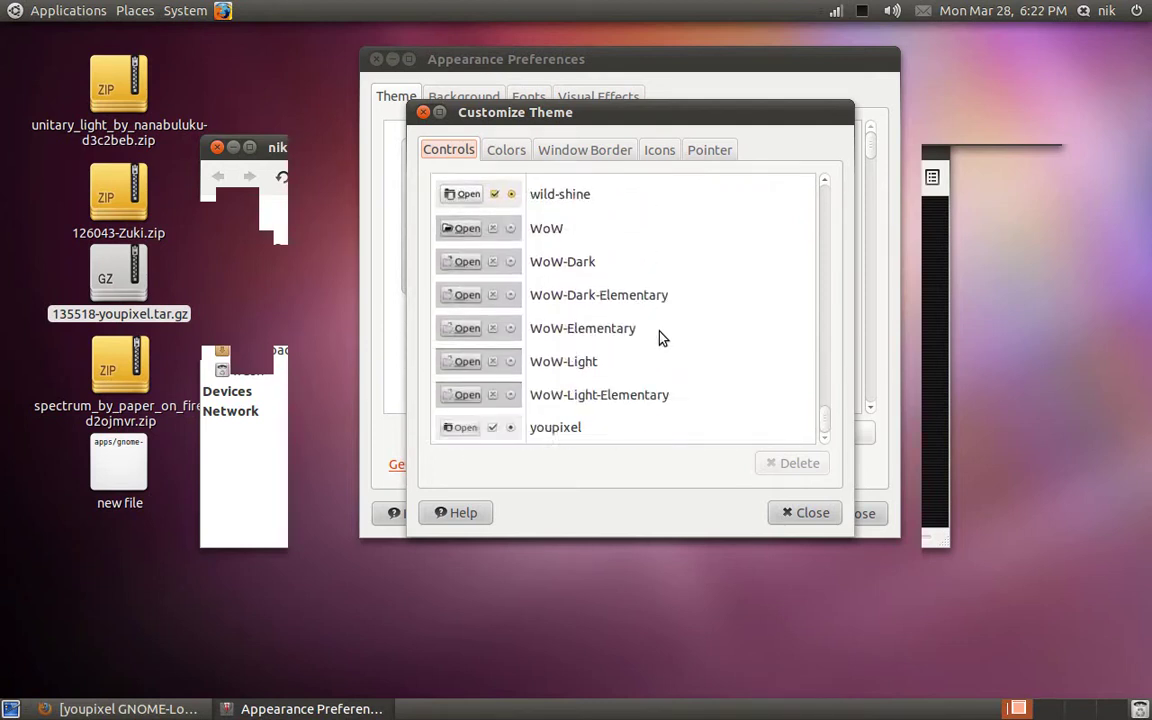
pyautogui.click(530, 427)
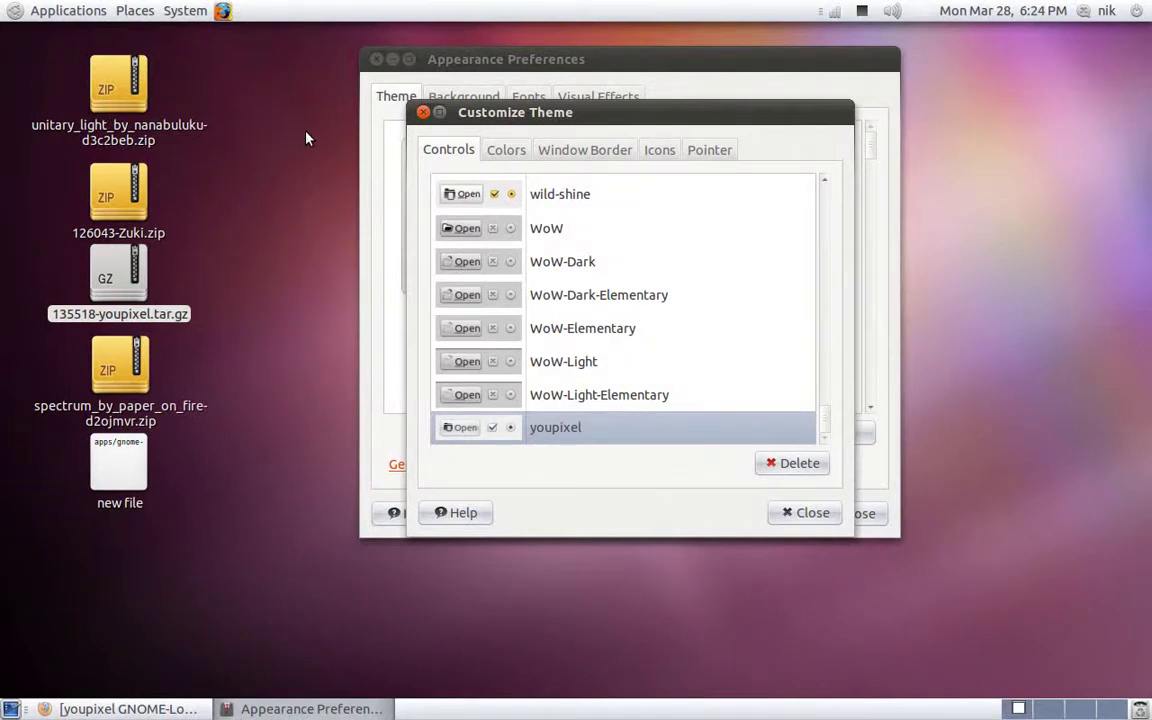
# - Choose youpixel near the end of the Window Border theme list
pyautogui.click(588, 150)
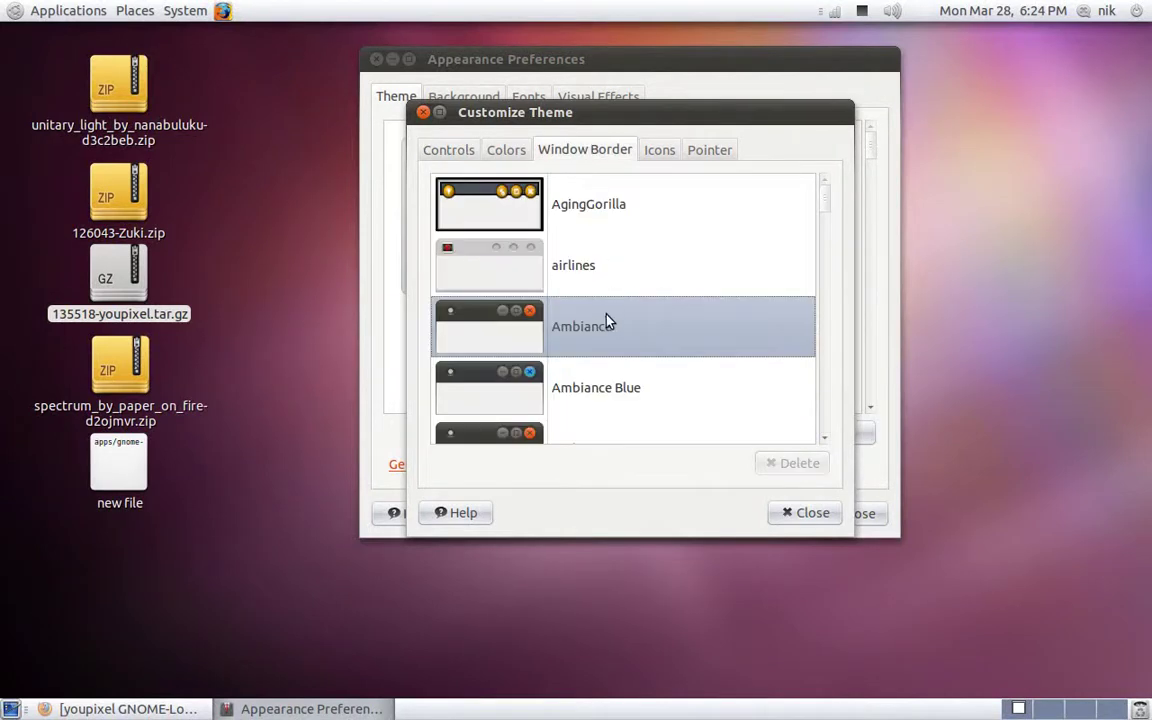
pyautogui.scroll(-12, 612, 333)
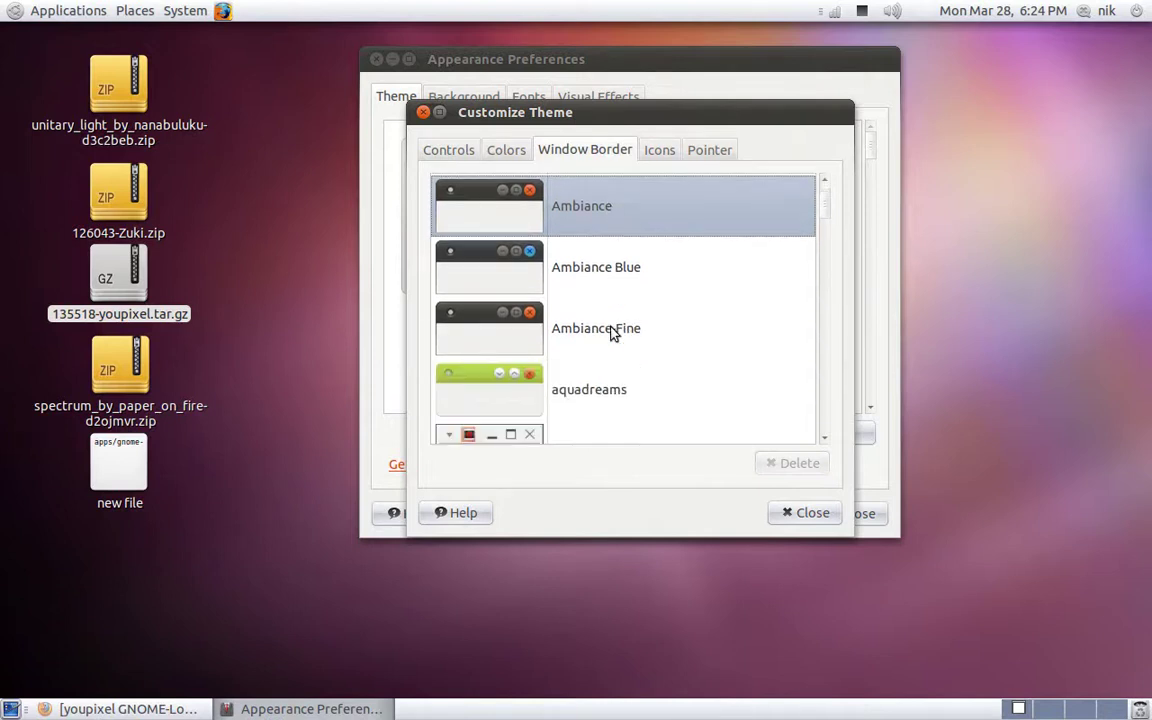
pyautogui.scroll(-15, 612, 333)
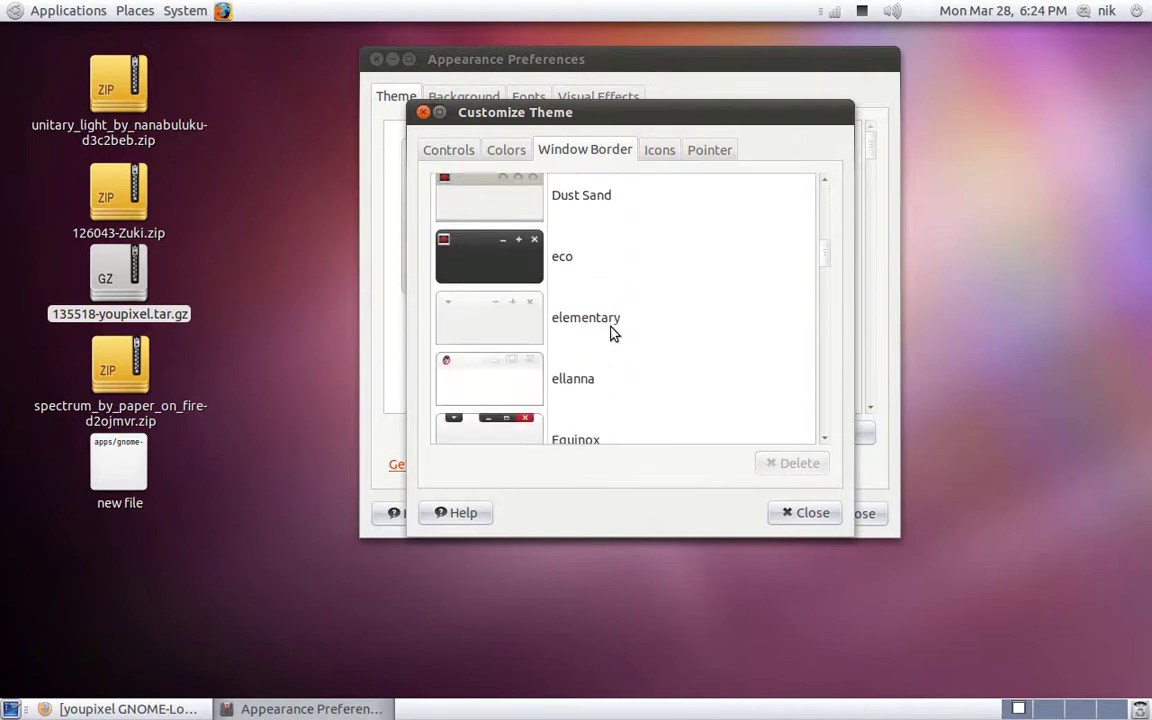
pyautogui.scroll(-15, 612, 333)
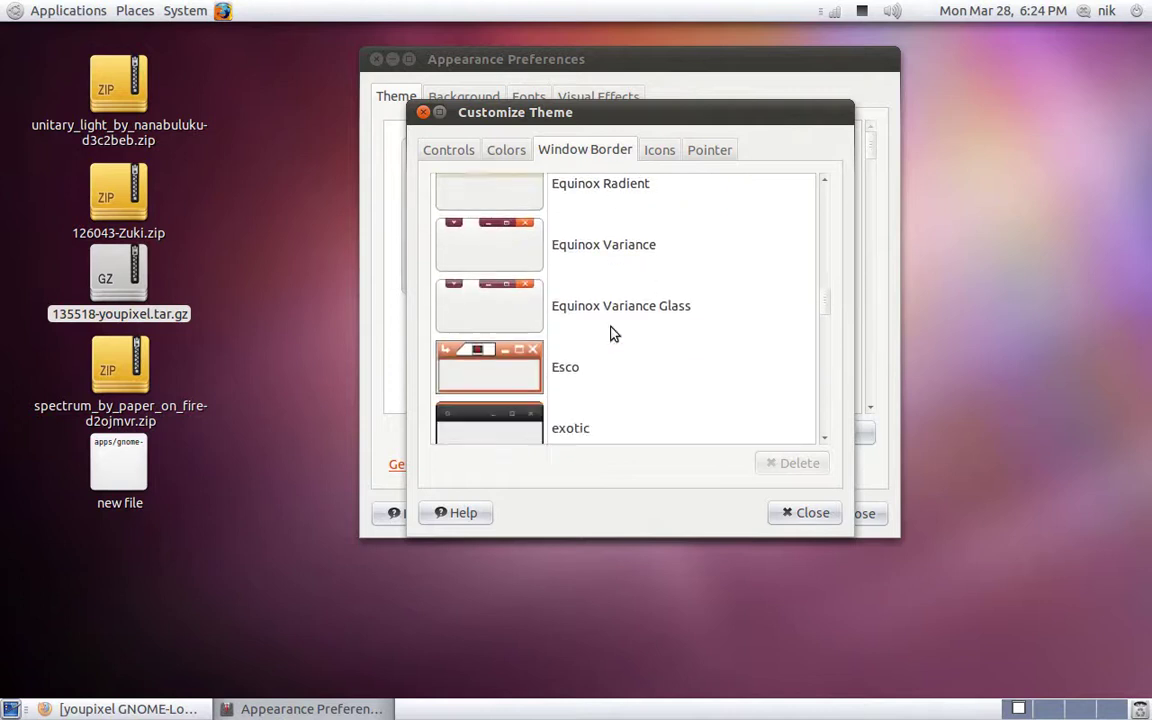
pyautogui.scroll(-15, 612, 333)
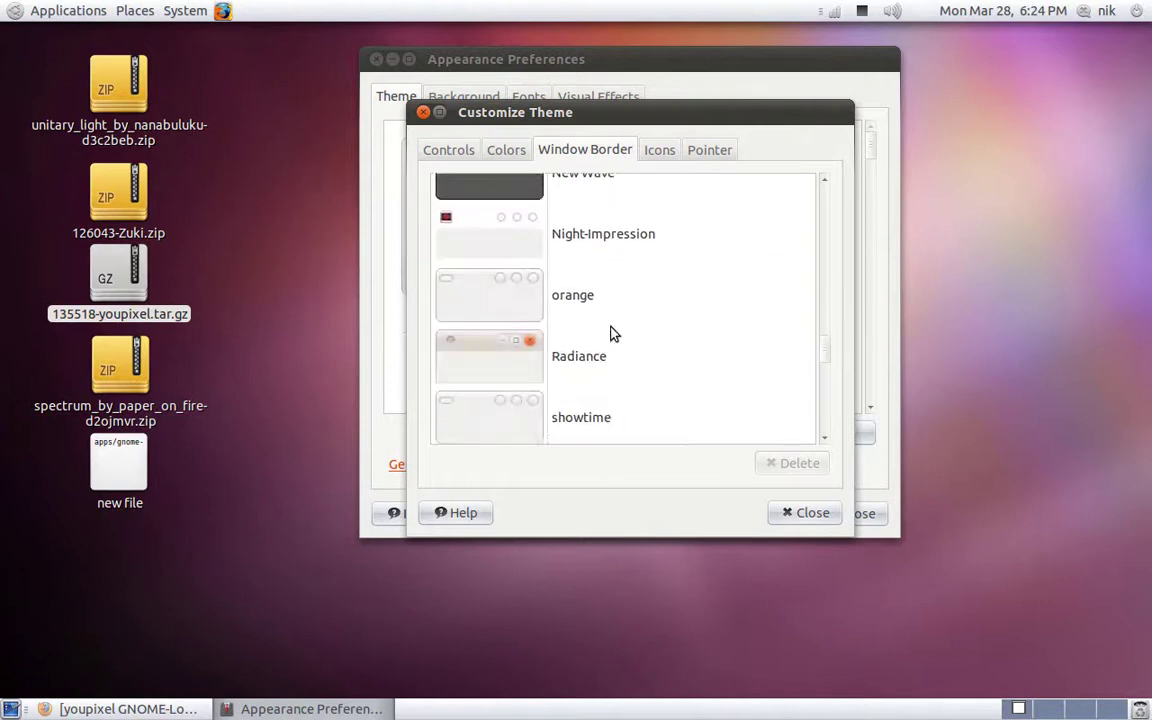
pyautogui.scroll(-15, 612, 333)
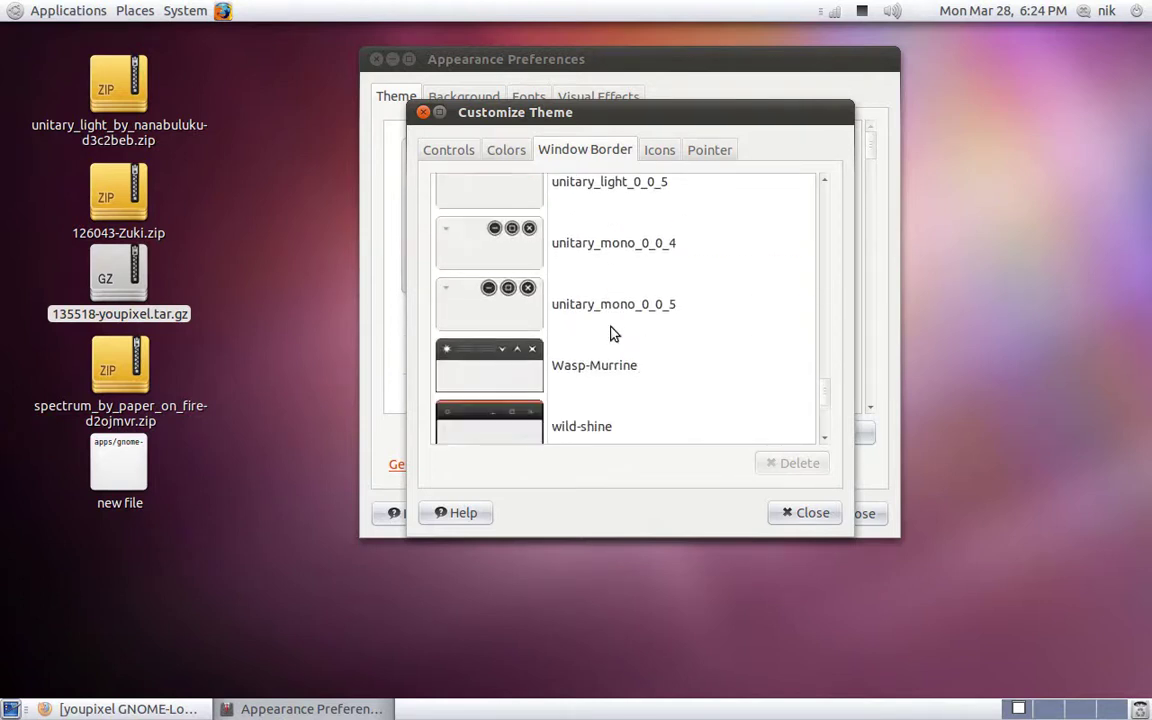
pyautogui.scroll(-2, 612, 333)
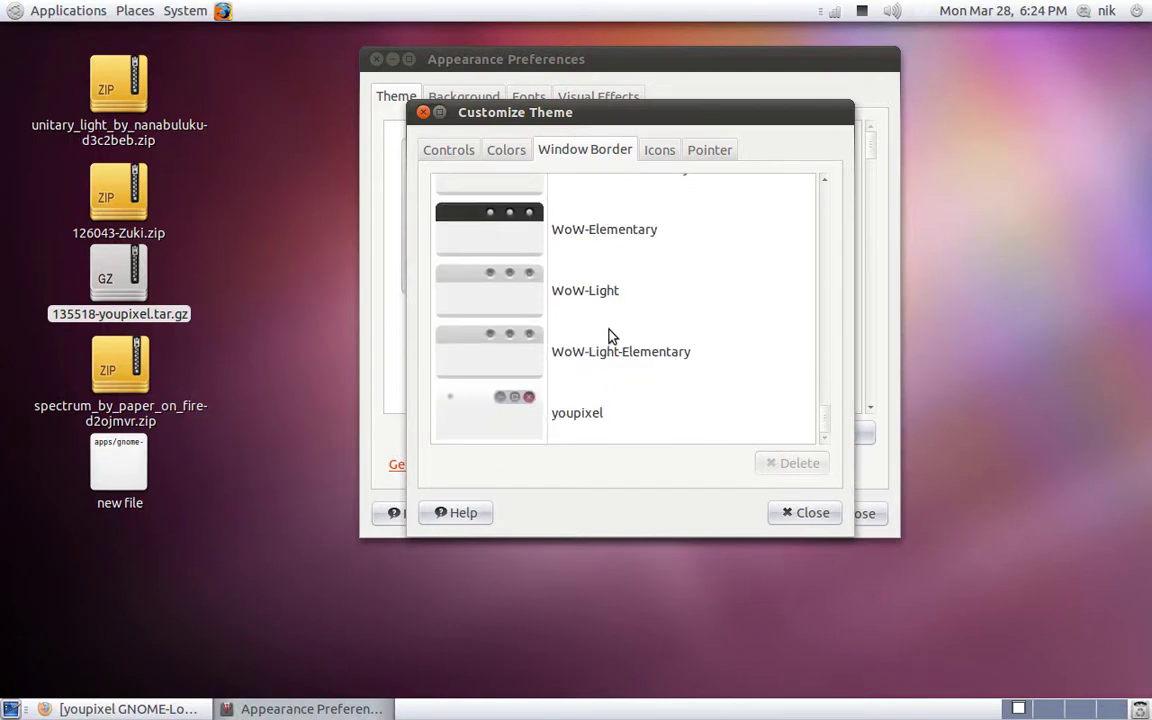
pyautogui.click(530, 420)
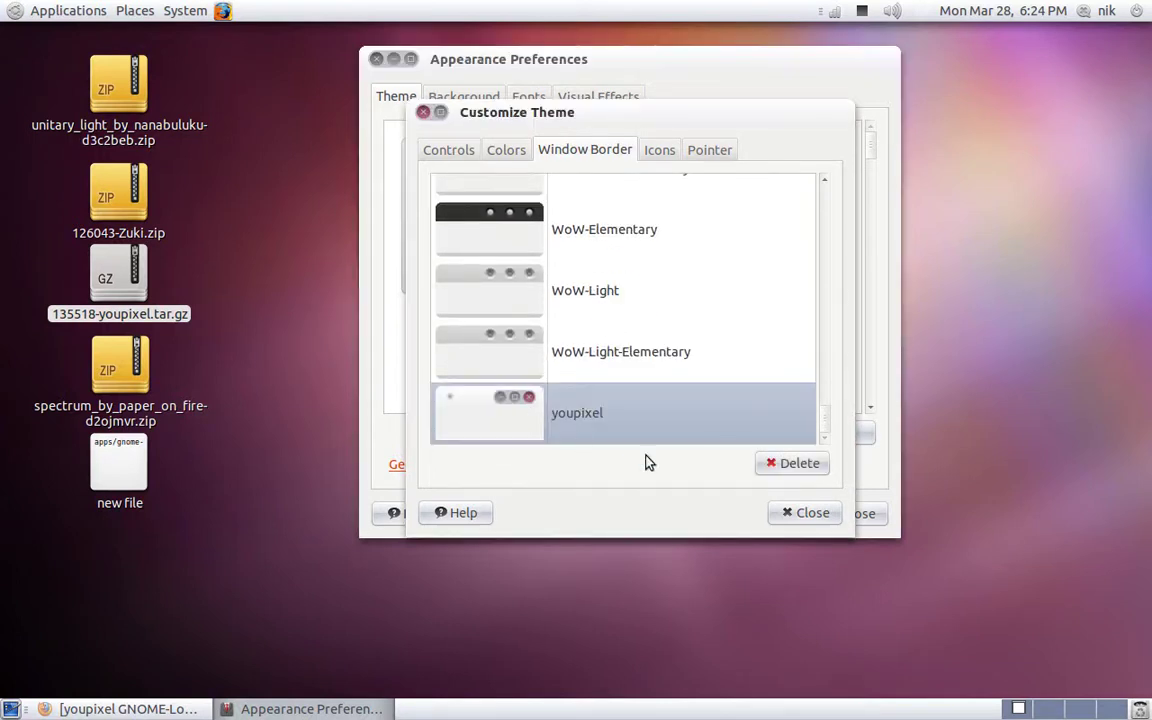
# - Close Customize Theme and the Appearance Preferences window
pyautogui.click(797, 513)
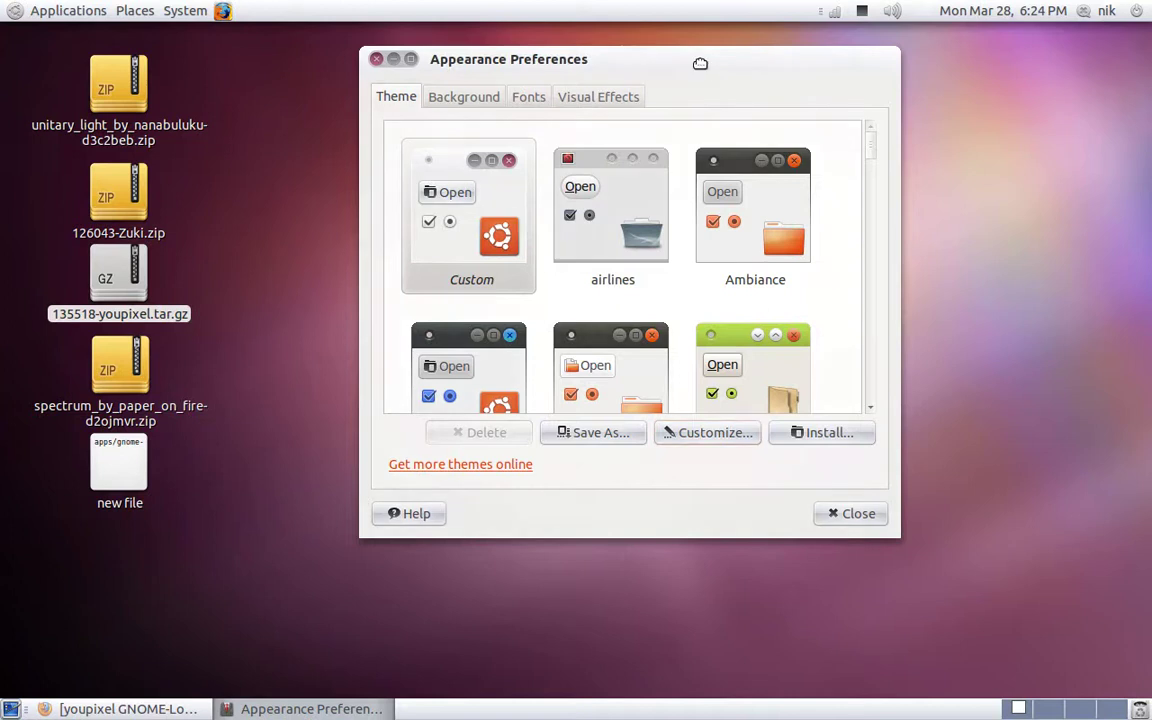
pyautogui.moveTo(700, 62); pyautogui.dragTo(634, 139)
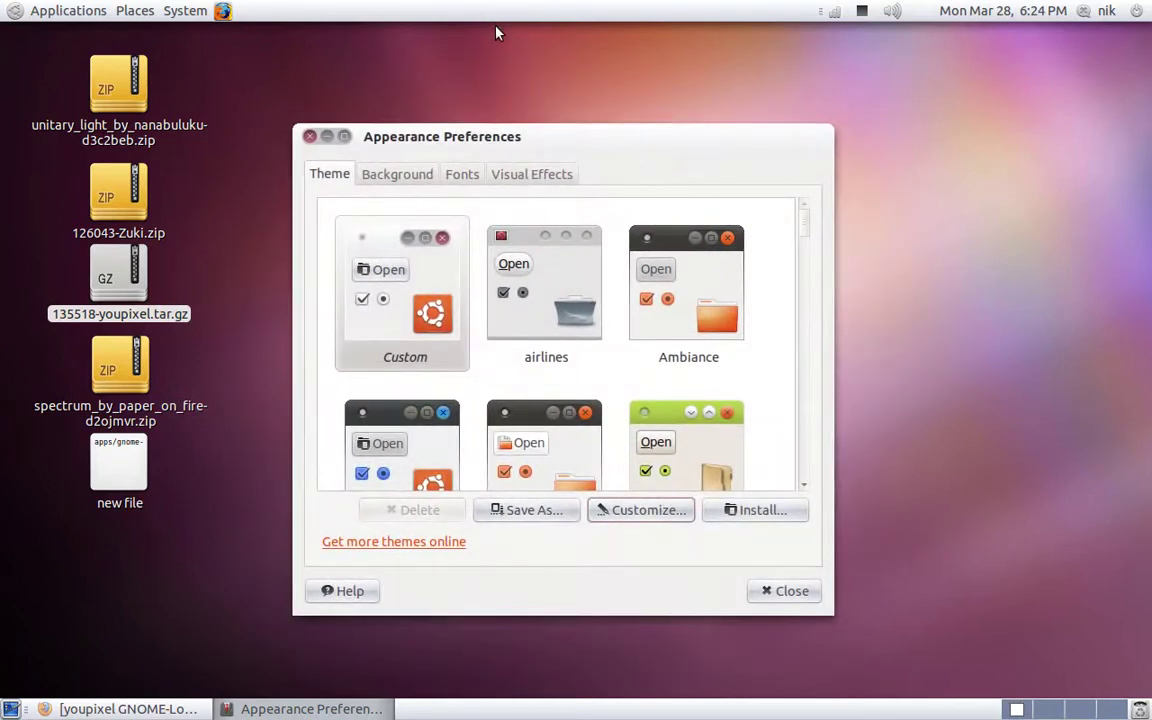
pyautogui.click(310, 136)
pyautogui.click(120, 8)
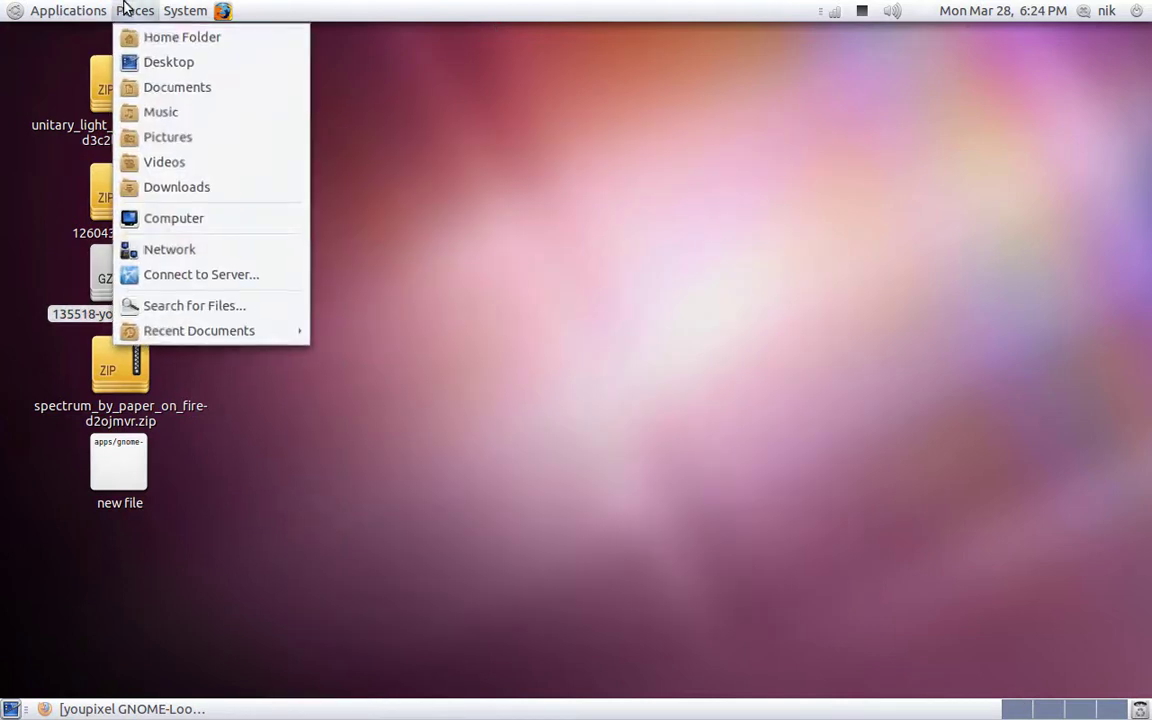
# - Show hidden files in the home folder and go into .themes
pyautogui.click(144, 35)
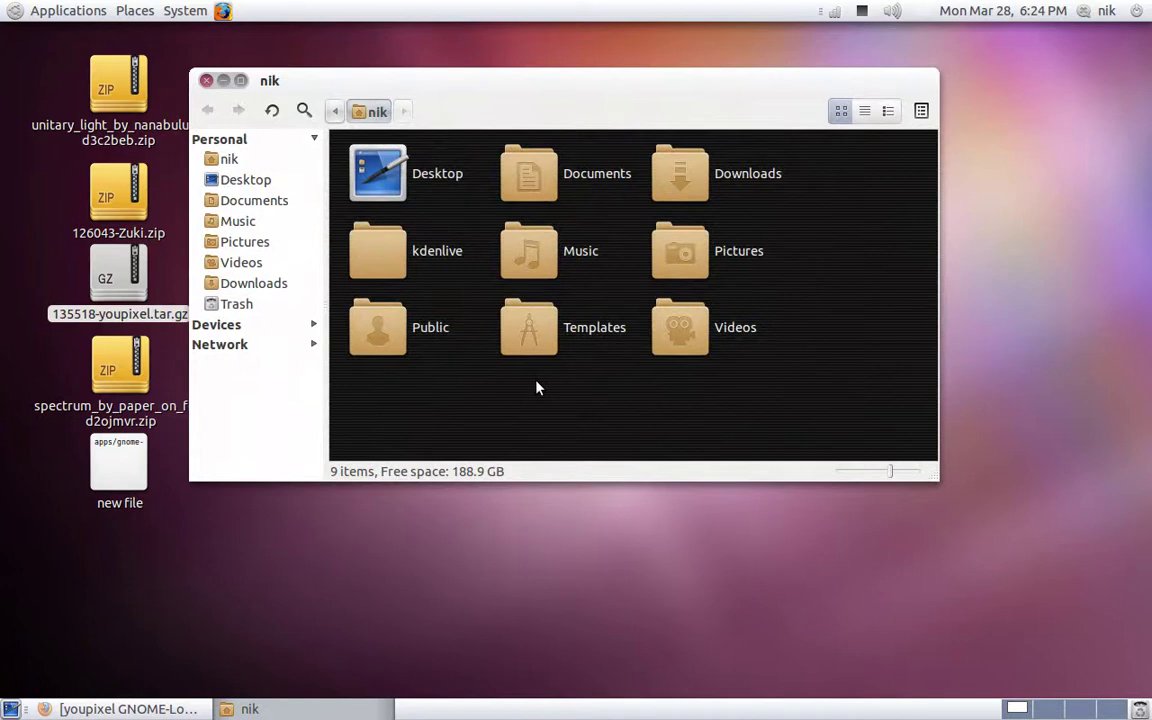
pyautogui.hotkey('ctrl', 'h')
pyautogui.write('.')
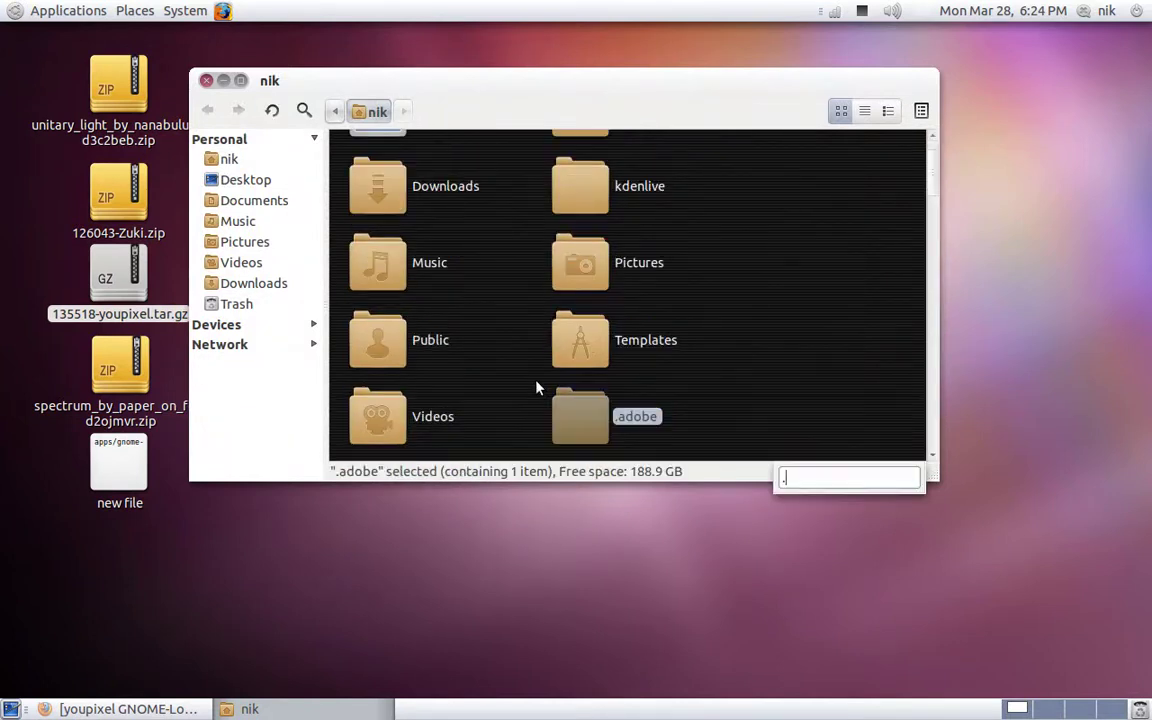
pyautogui.write('th')
pyautogui.press('Return')
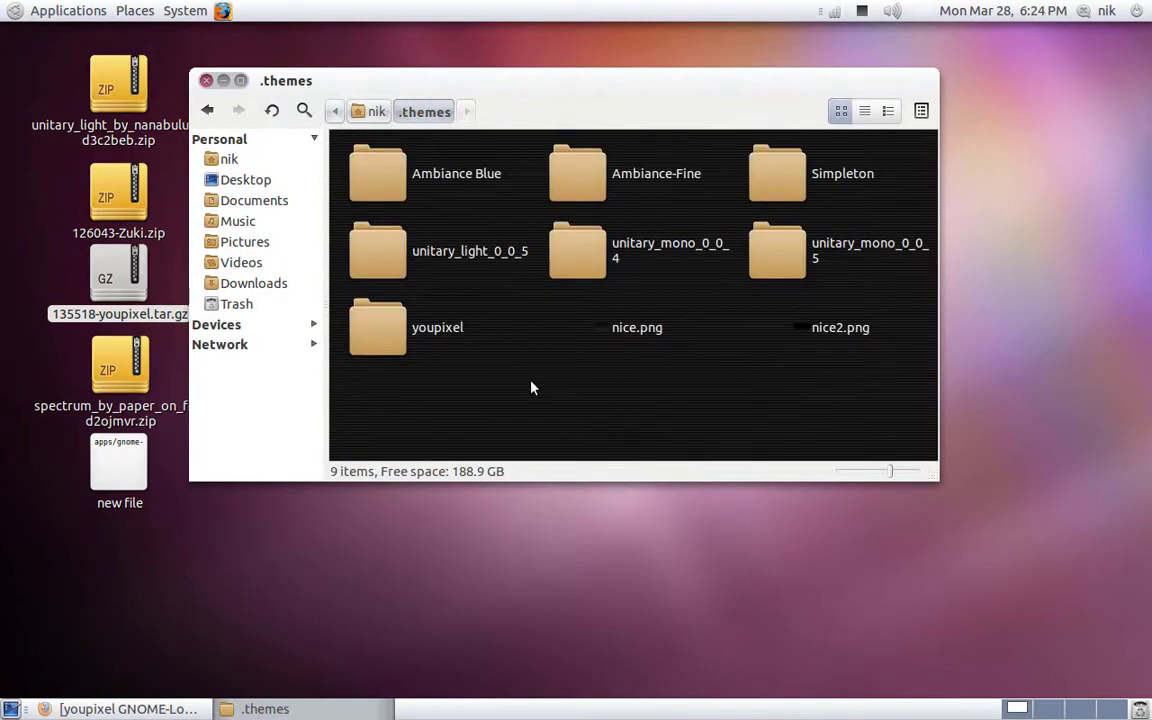
# - Open the youpixel theme's gtk-2.0 folder, after a brief look inside metacity-1
pyautogui.doubleClick(390, 333)
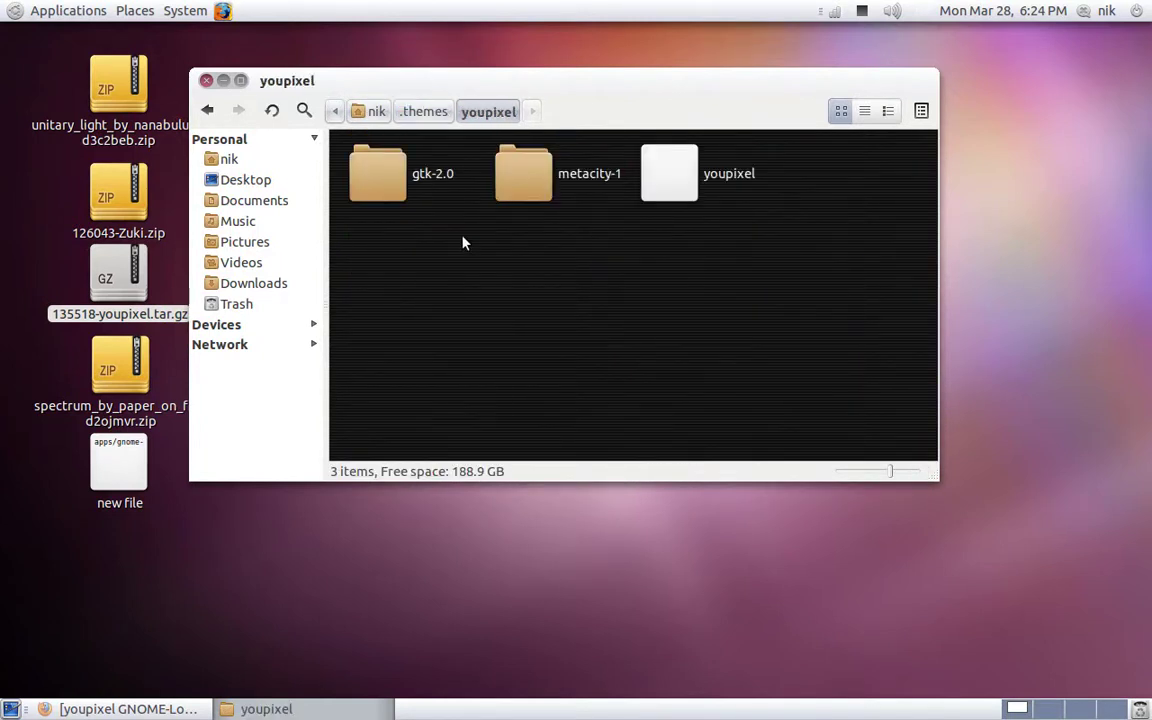
pyautogui.doubleClick(514, 192)
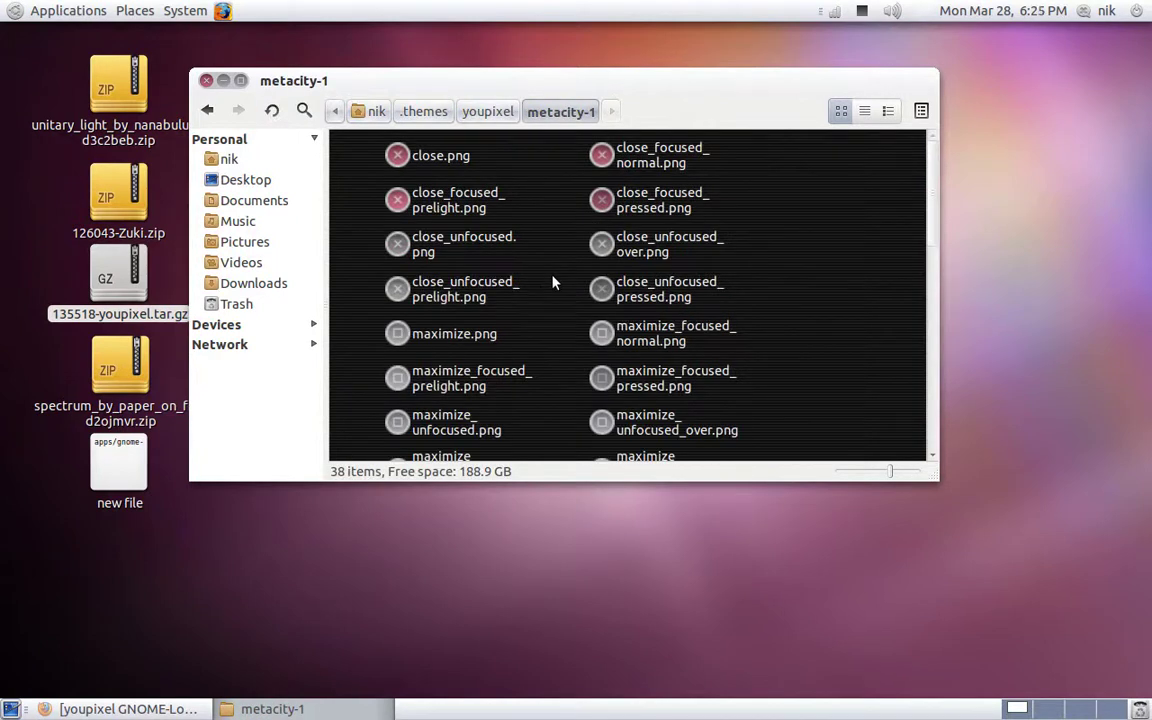
pyautogui.click(484, 111)
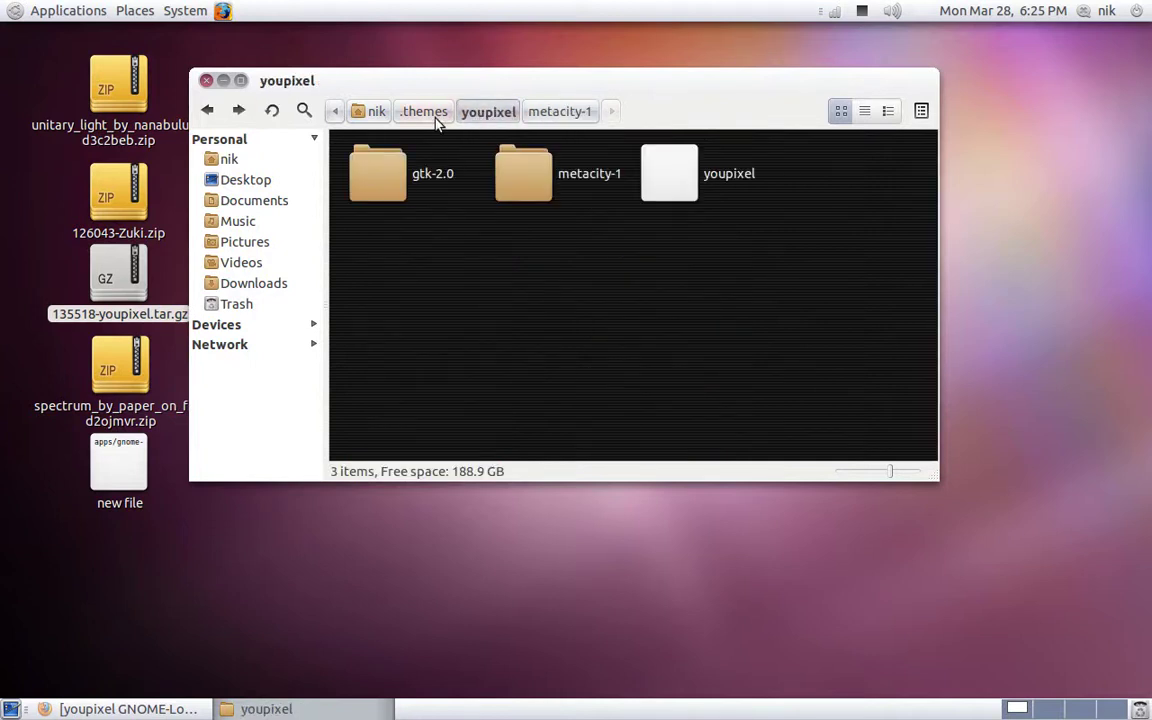
pyautogui.click(405, 172)
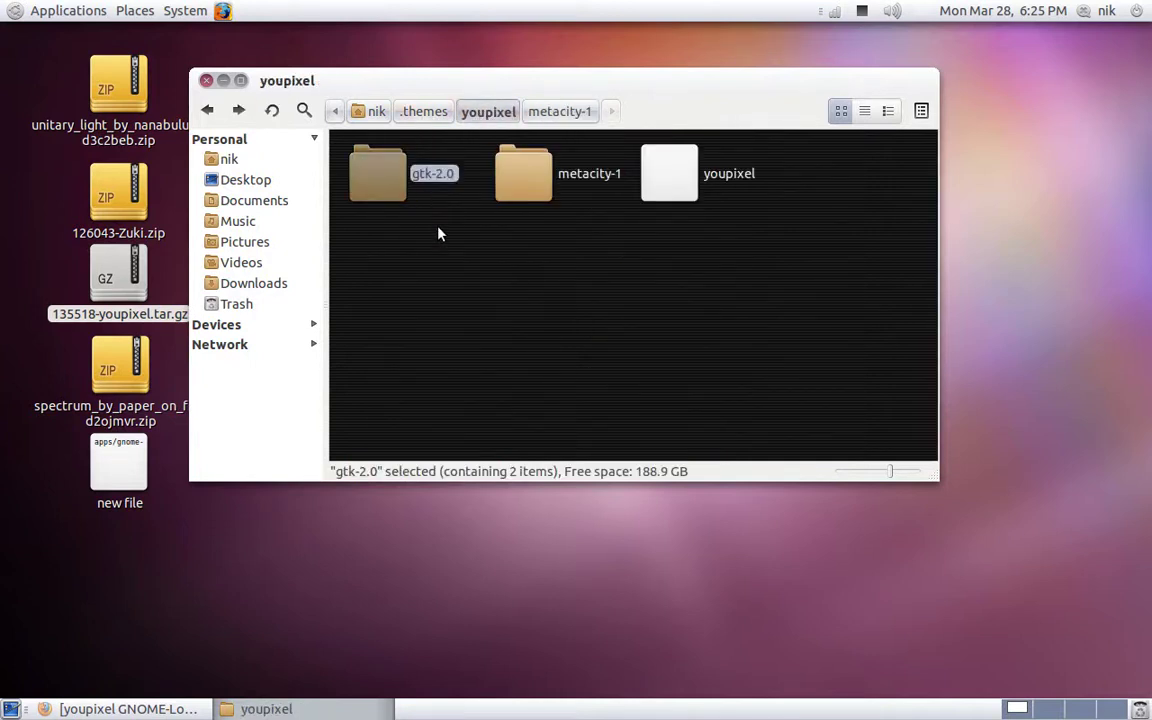
pyautogui.click(438, 234)
pyautogui.doubleClick(396, 200)
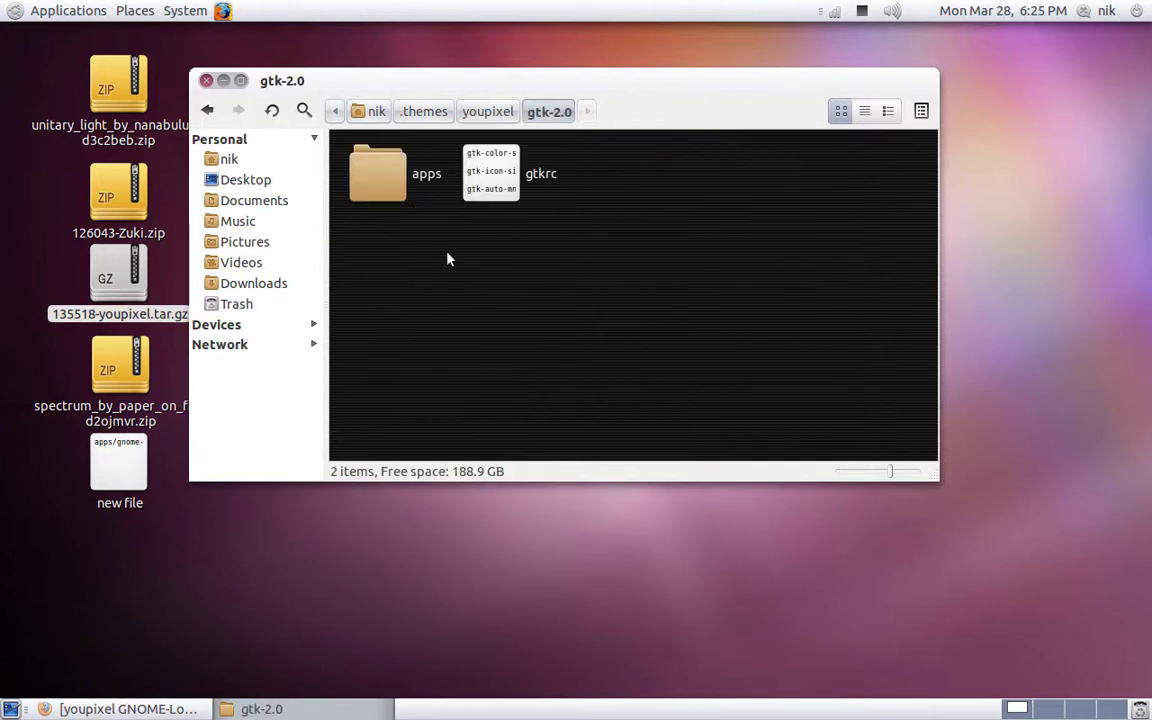
# - Open the gtkrc file in gedit and look through its contents
pyautogui.doubleClick(511, 189)
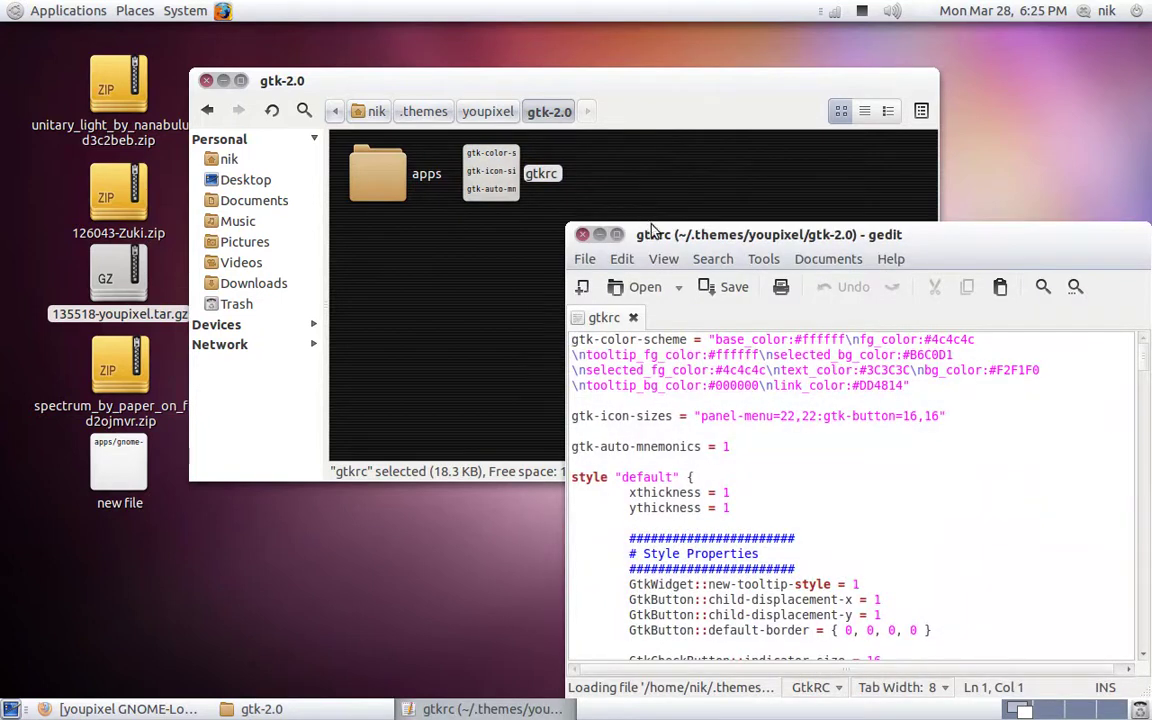
pyautogui.moveTo(663, 234); pyautogui.dragTo(356, 115)
pyautogui.scroll(-10, 599, 342)
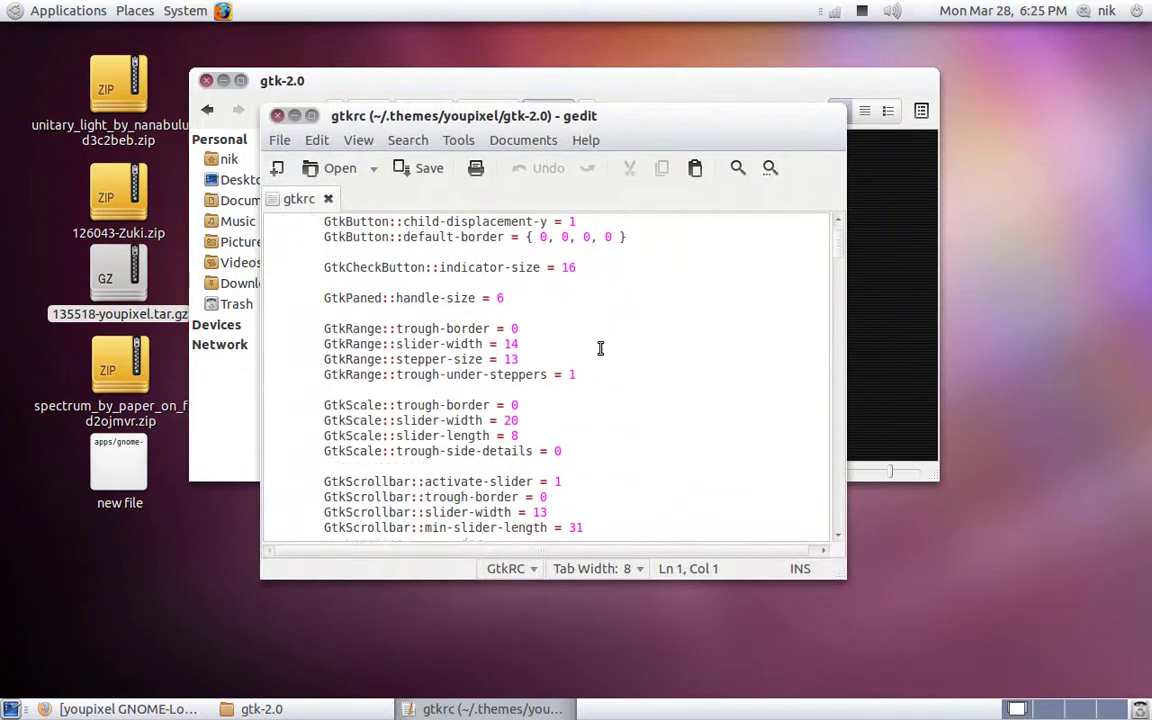
pyautogui.scroll(-12, 600, 347)
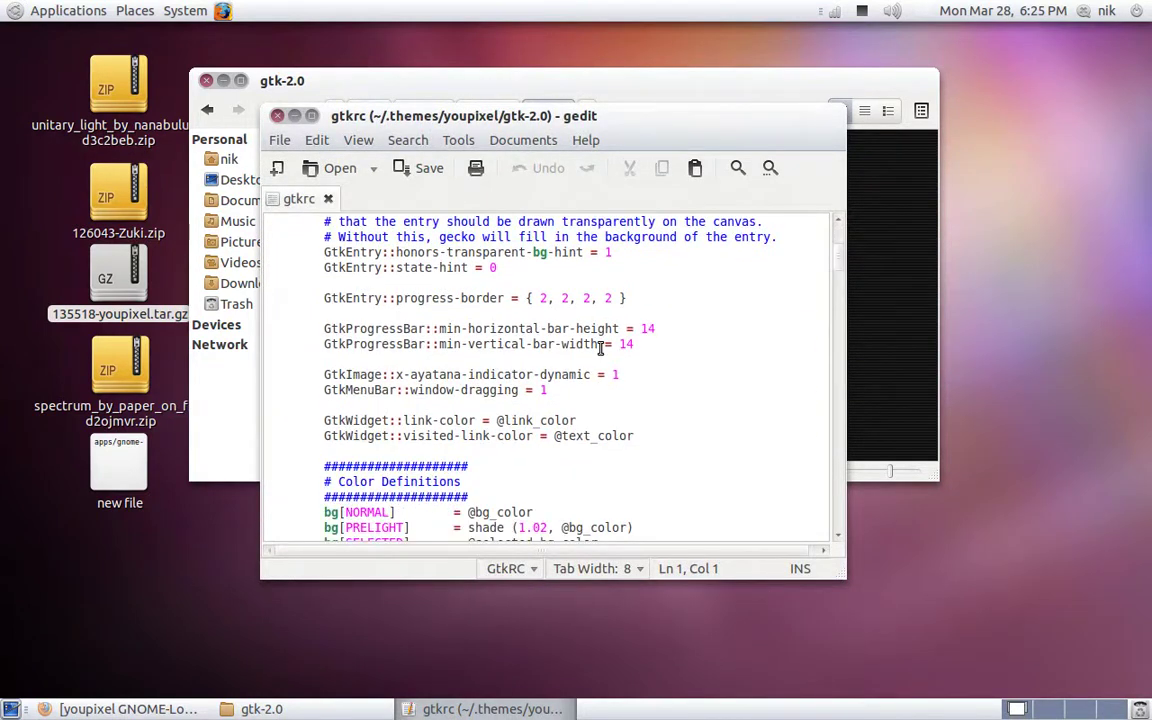
pyautogui.scroll(-8, 600, 347)
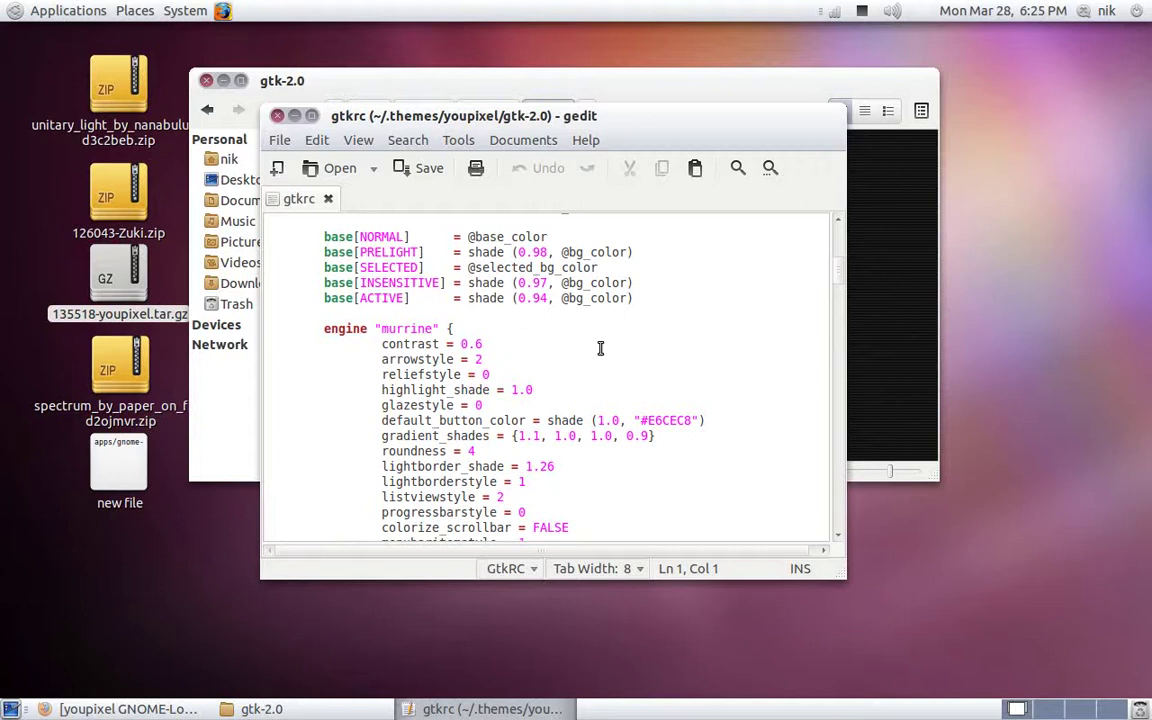
pyautogui.scroll(12, 600, 347)
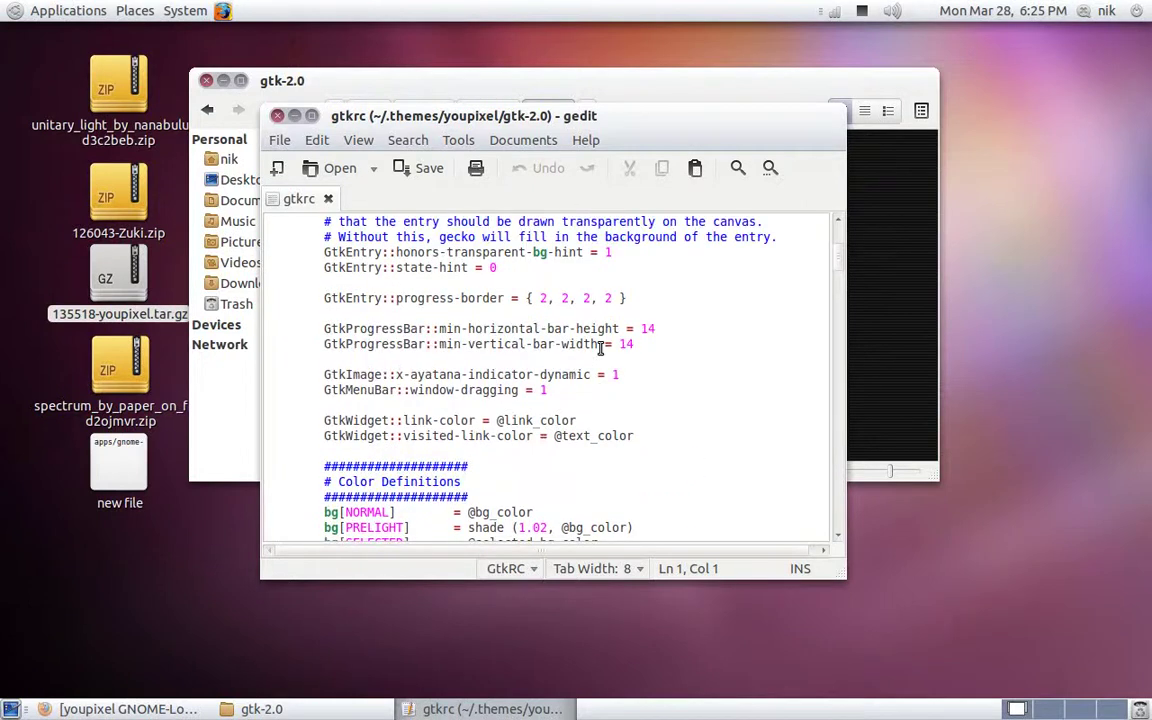
# - Copy the apps/gnome-panel.rc line from the desktop's 'new file' note
pyautogui.doubleClick(104, 480)
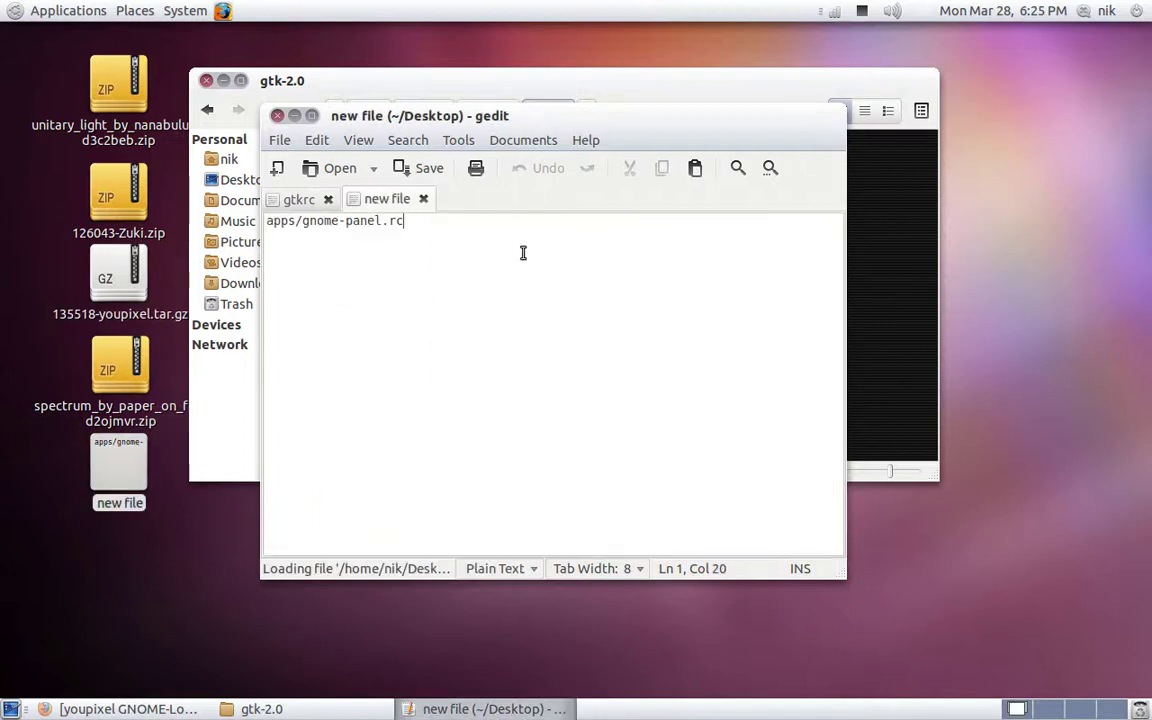
pyautogui.tripleClick(376, 222)
pyautogui.rightClick(376, 224)
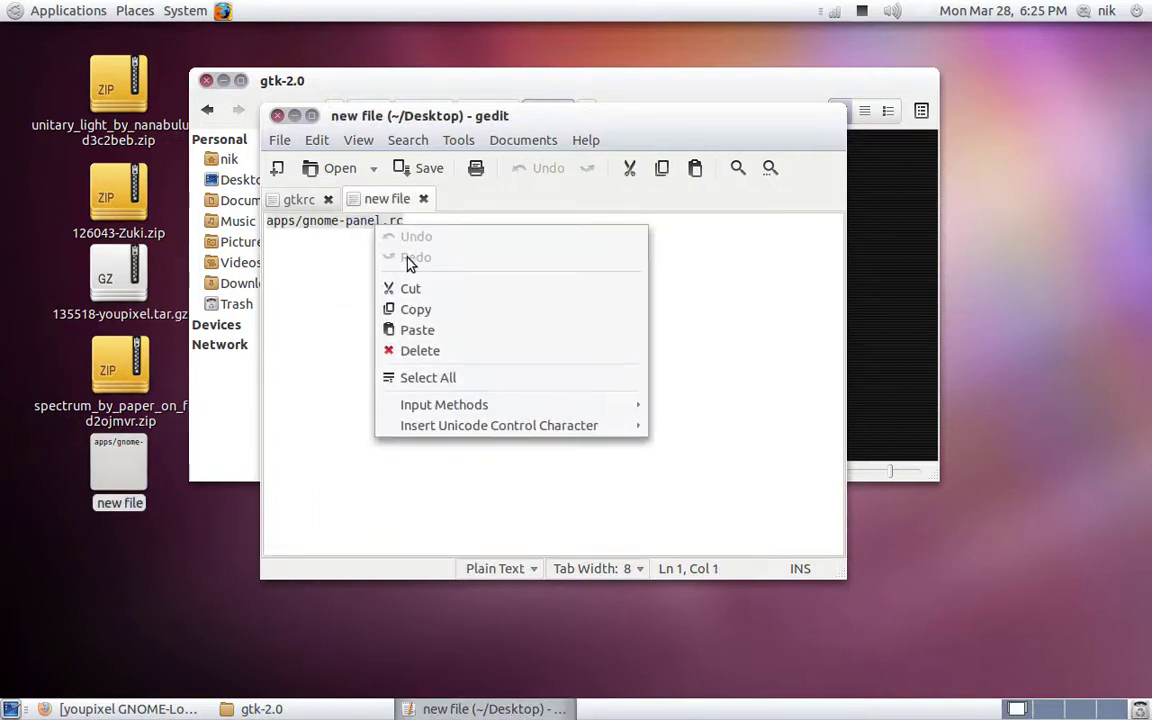
pyautogui.click(440, 312)
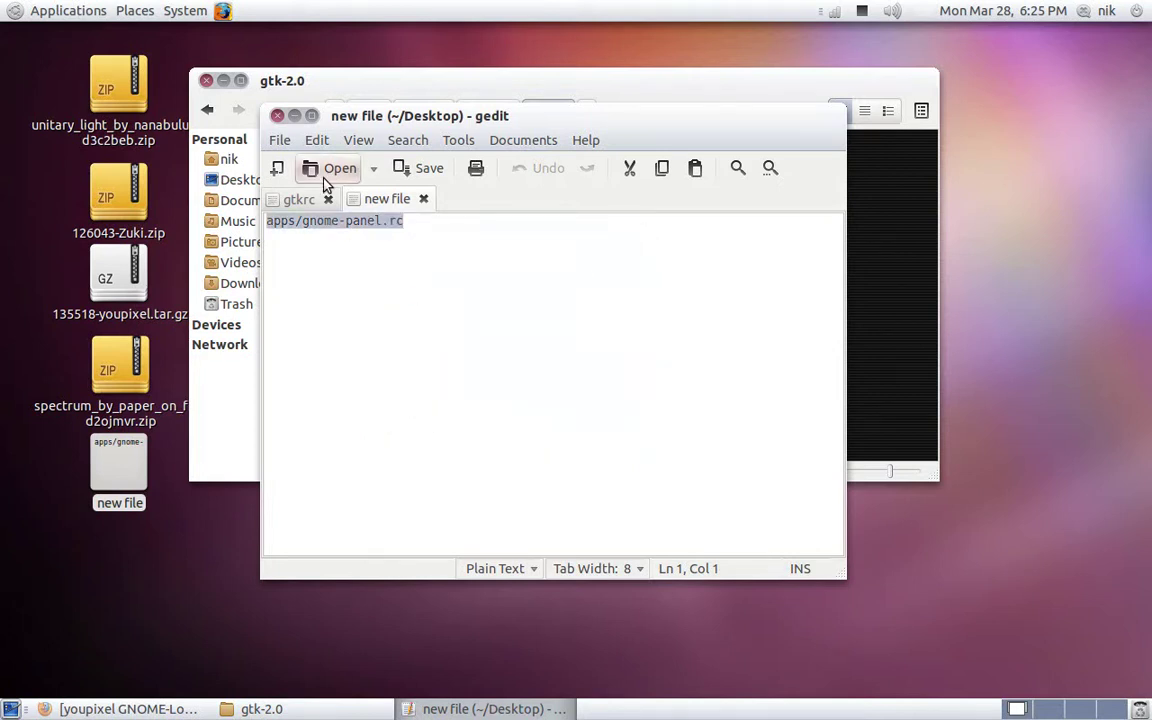
# - Return to the gtkrc document and scroll to its top
pyautogui.click(295, 117)
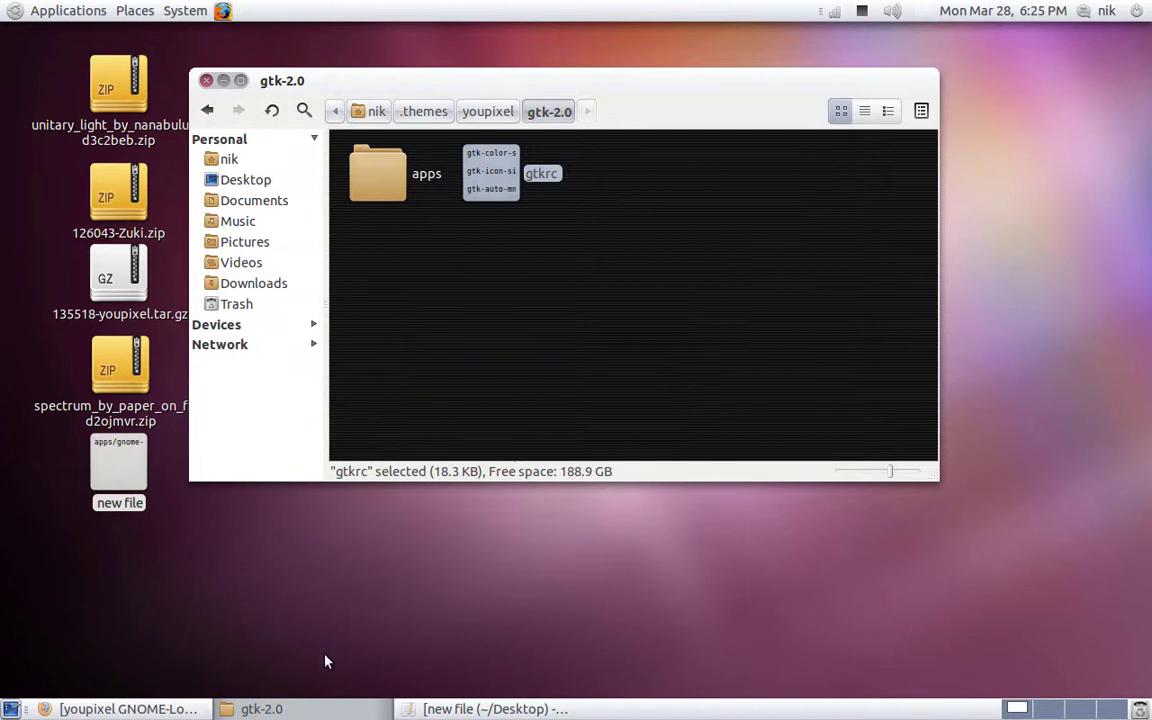
pyautogui.click(440, 709)
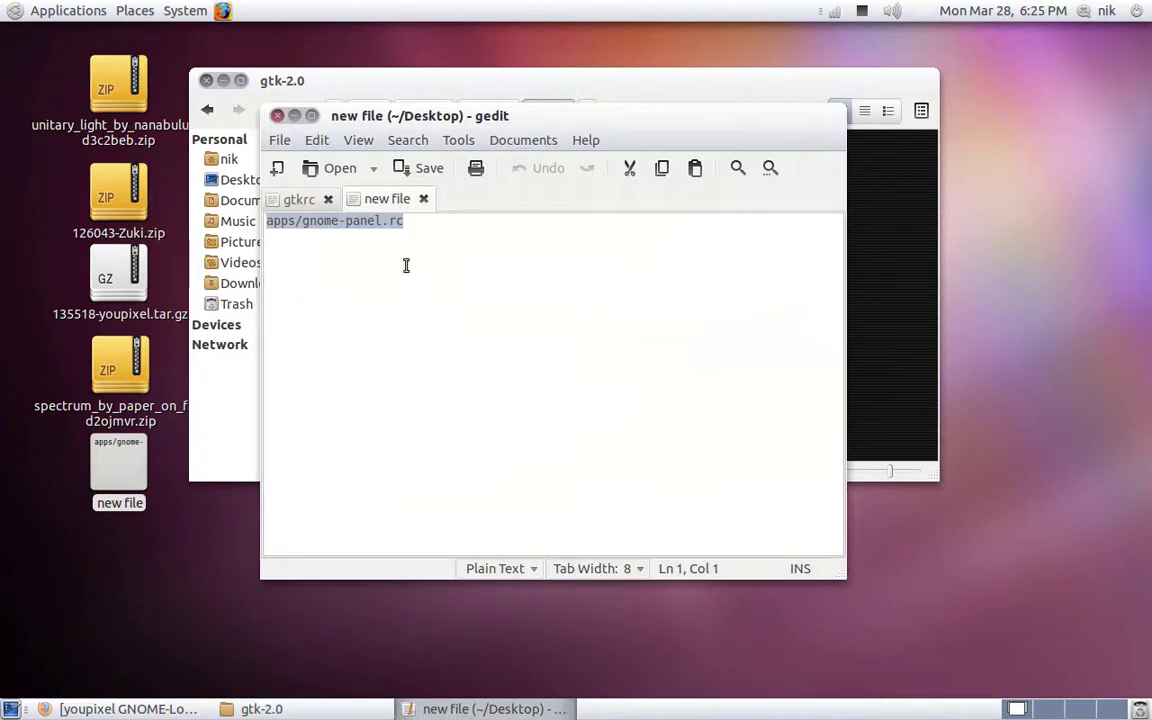
pyautogui.click(309, 200)
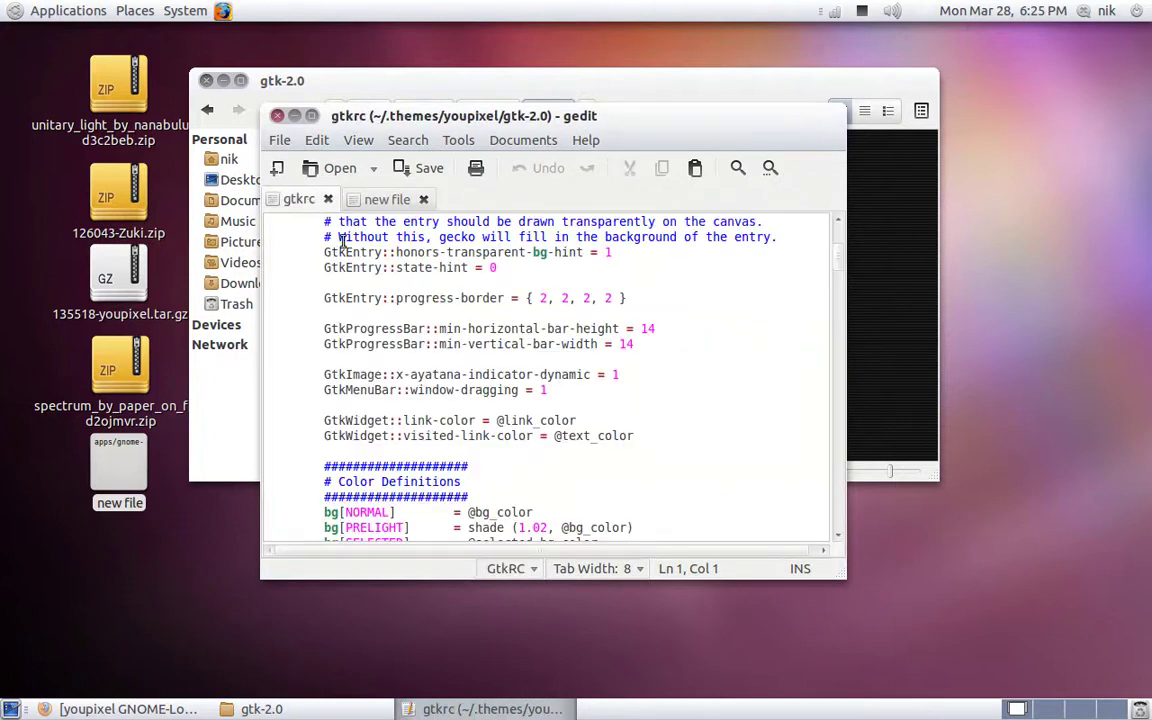
pyautogui.scroll(10, 333, 332)
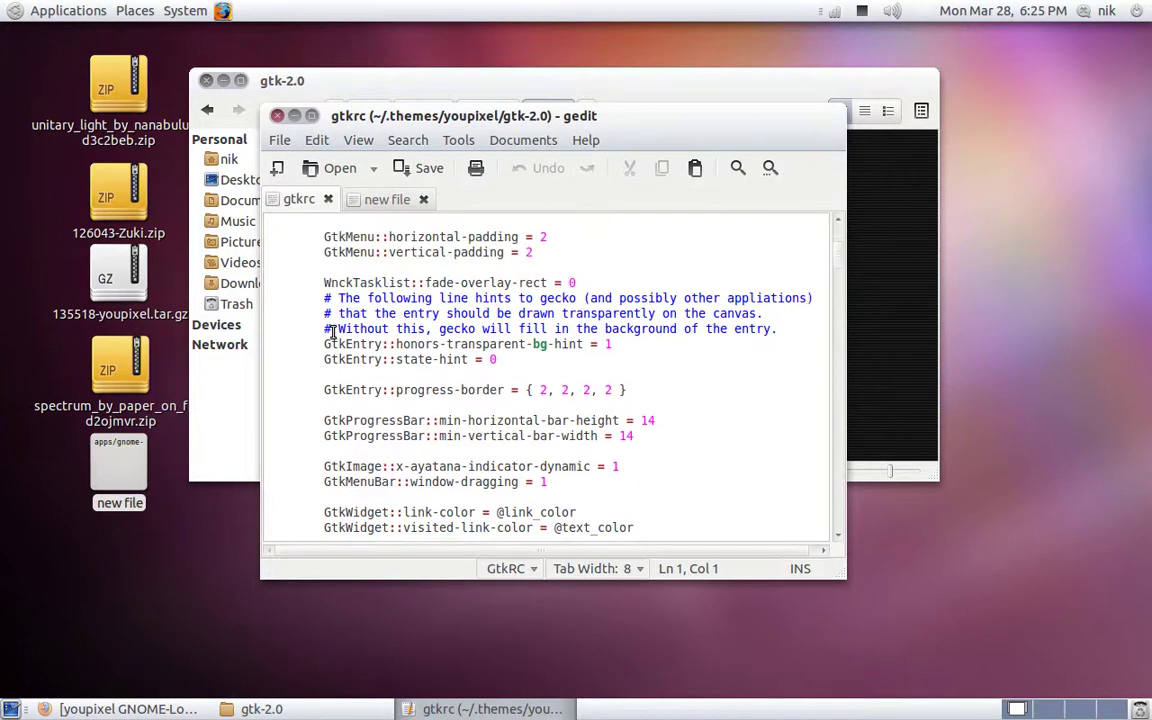
pyautogui.scroll(5, 333, 332)
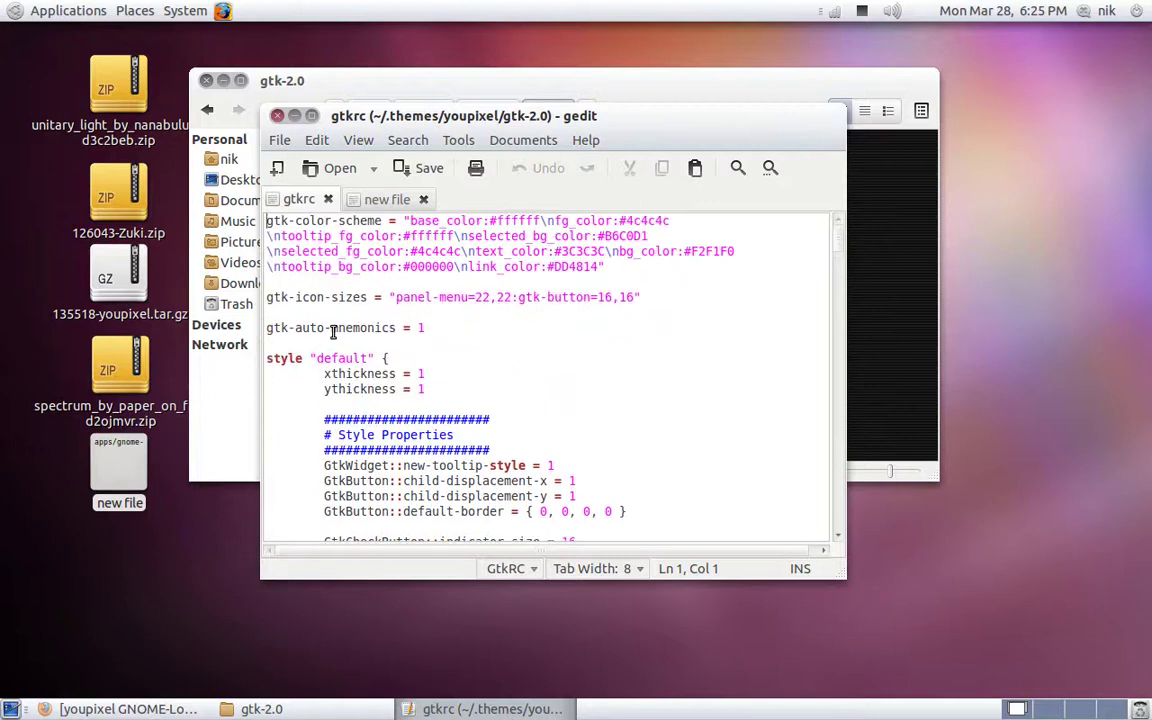
# - Find the pasted apps/gnome-panel.rc line in gtkrc
pyautogui.click(408, 140)
pyautogui.click(390, 159)
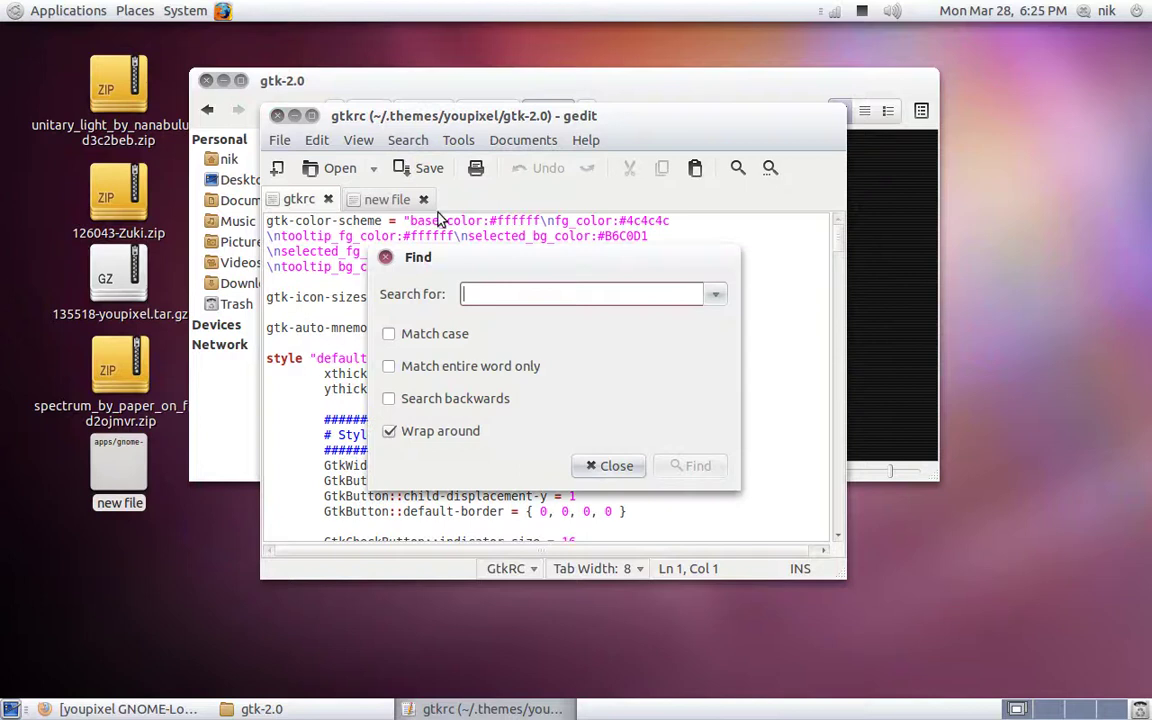
pyautogui.rightClick(494, 294)
pyautogui.click(535, 347)
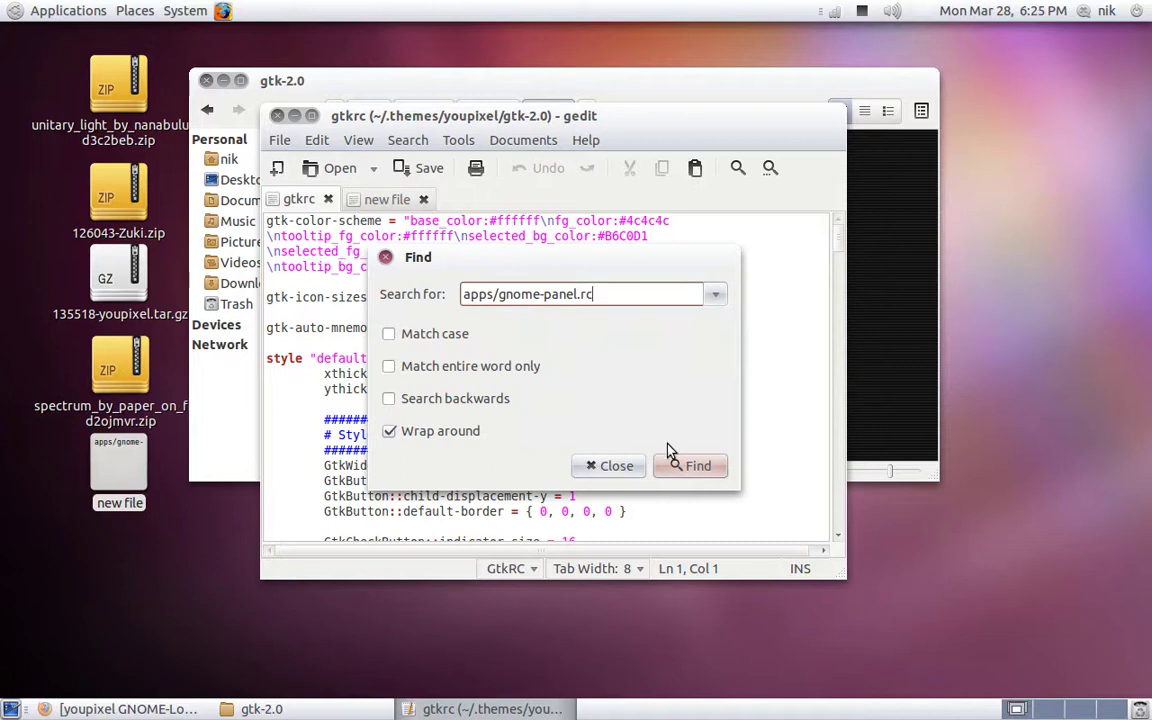
pyautogui.click(683, 467)
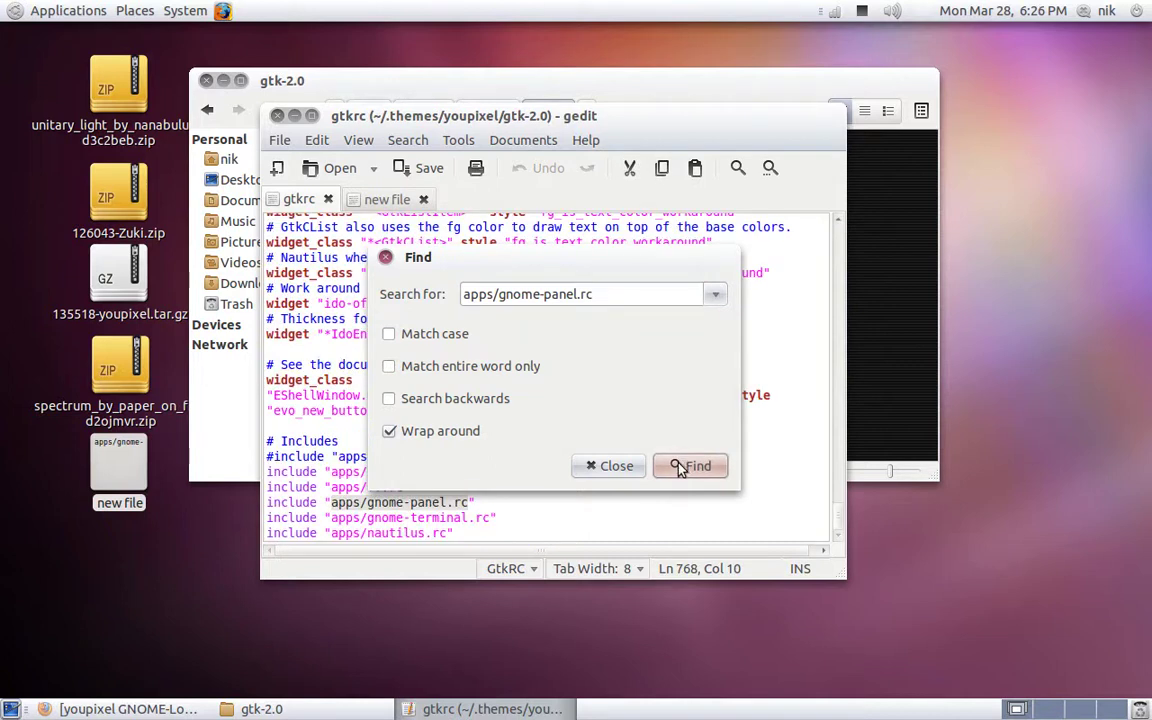
pyautogui.click(612, 466)
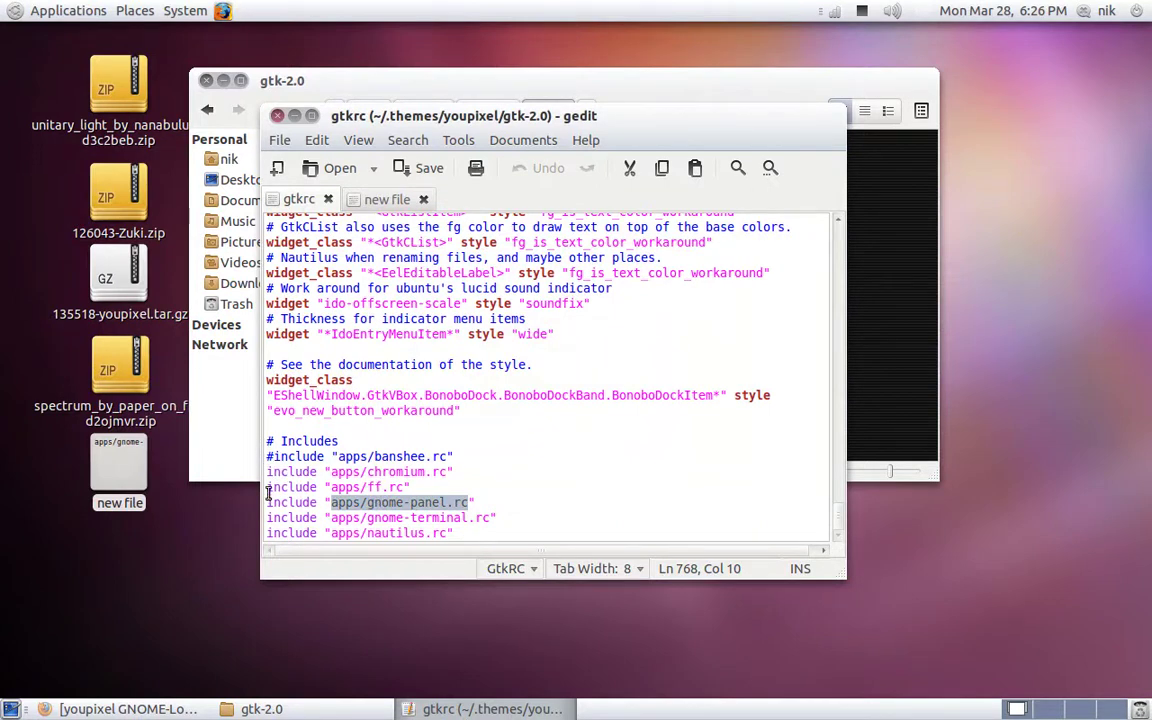
# - Prefix that include line with #, save gtkrc, and close gedit
pyautogui.click(267, 503)
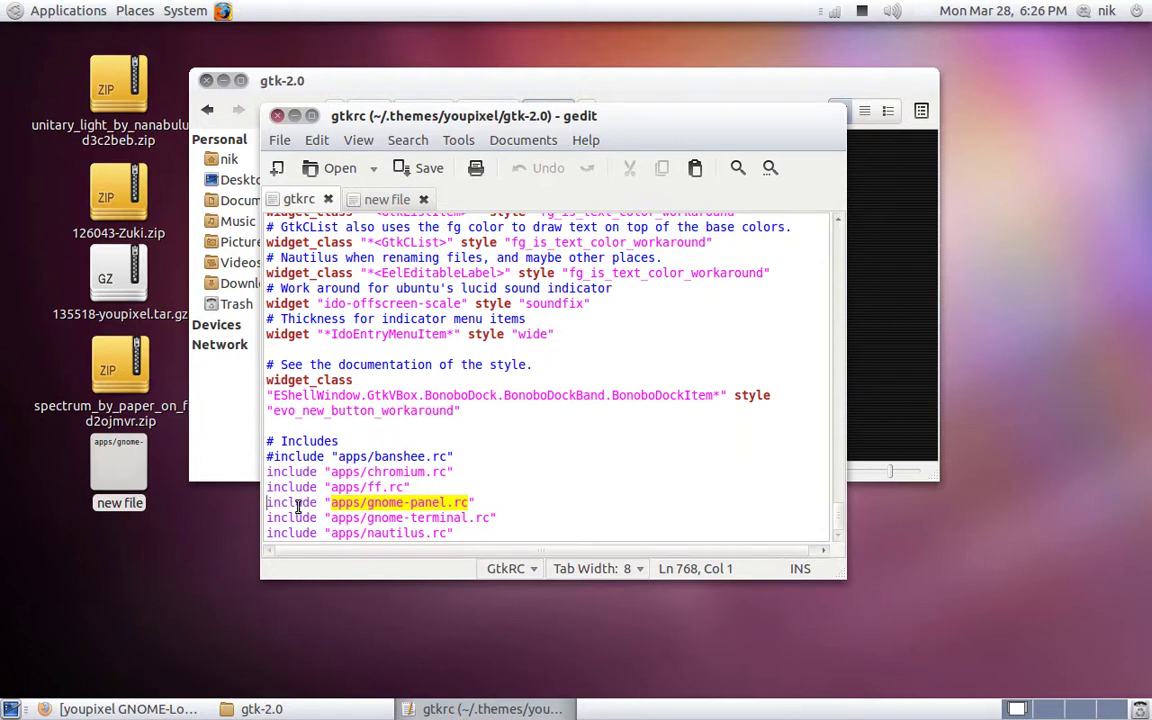
pyautogui.write('#')
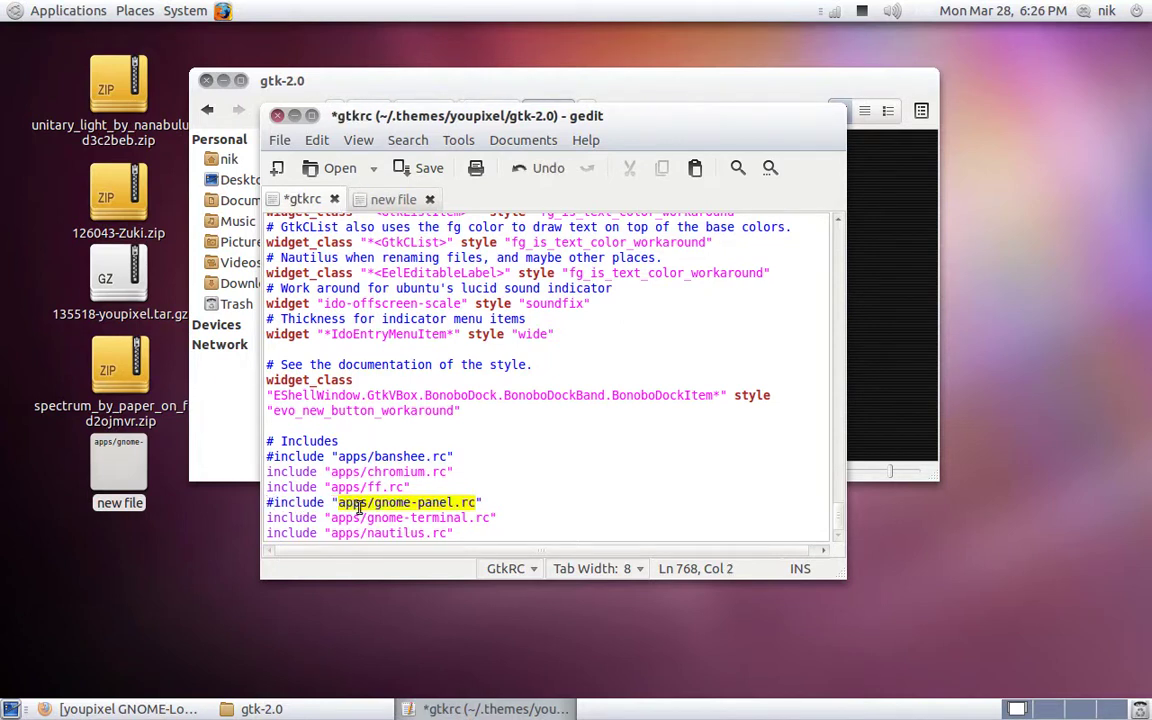
pyautogui.click(403, 176)
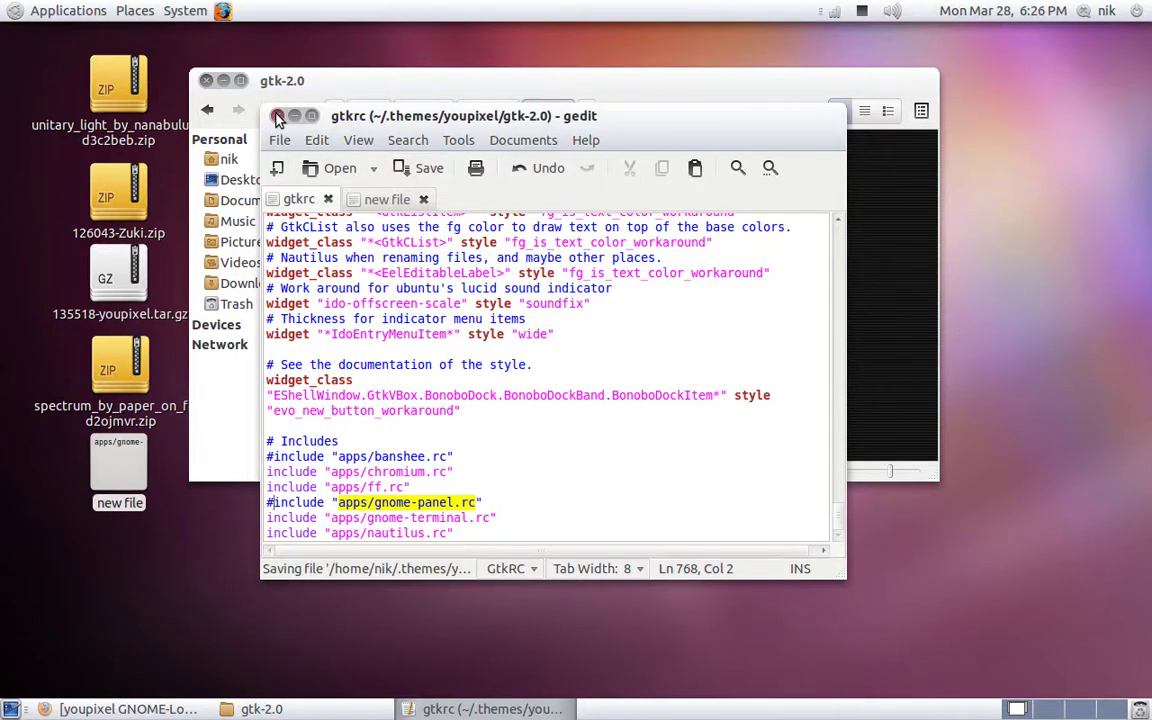
pyautogui.click(279, 117)
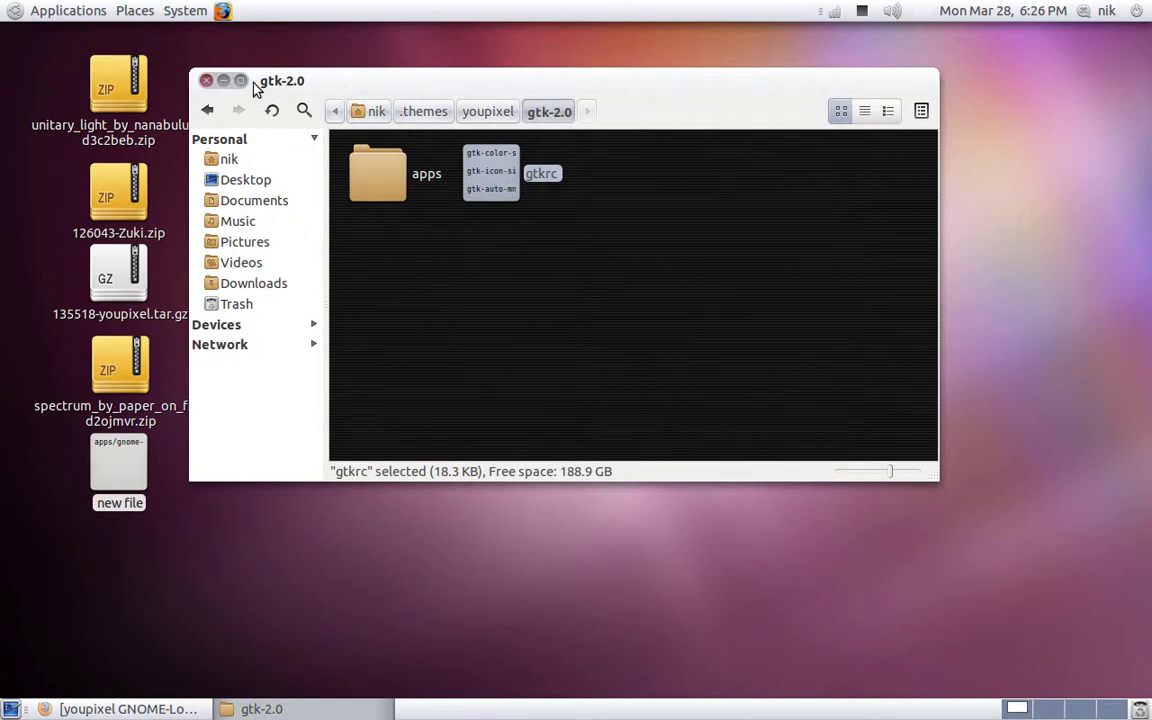
# - Close the file browser and open Appearance Preferences from the desktop menu
pyautogui.click(206, 80)
pyautogui.click(495, 243)
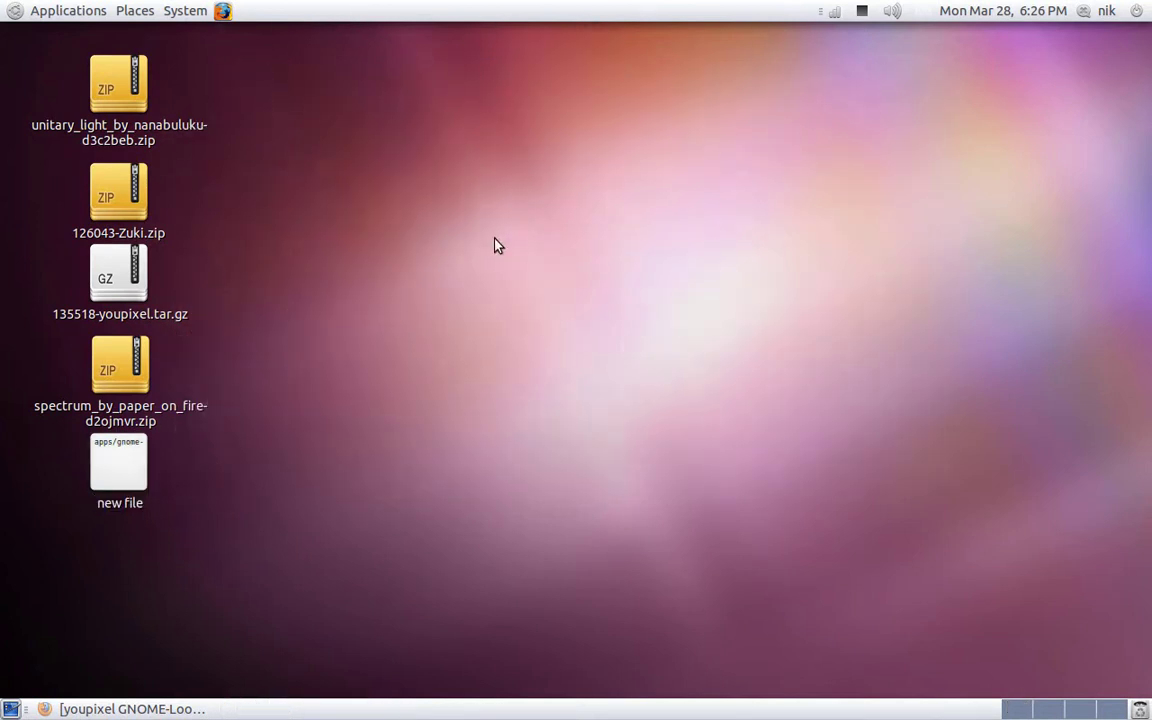
pyautogui.rightClick(495, 243)
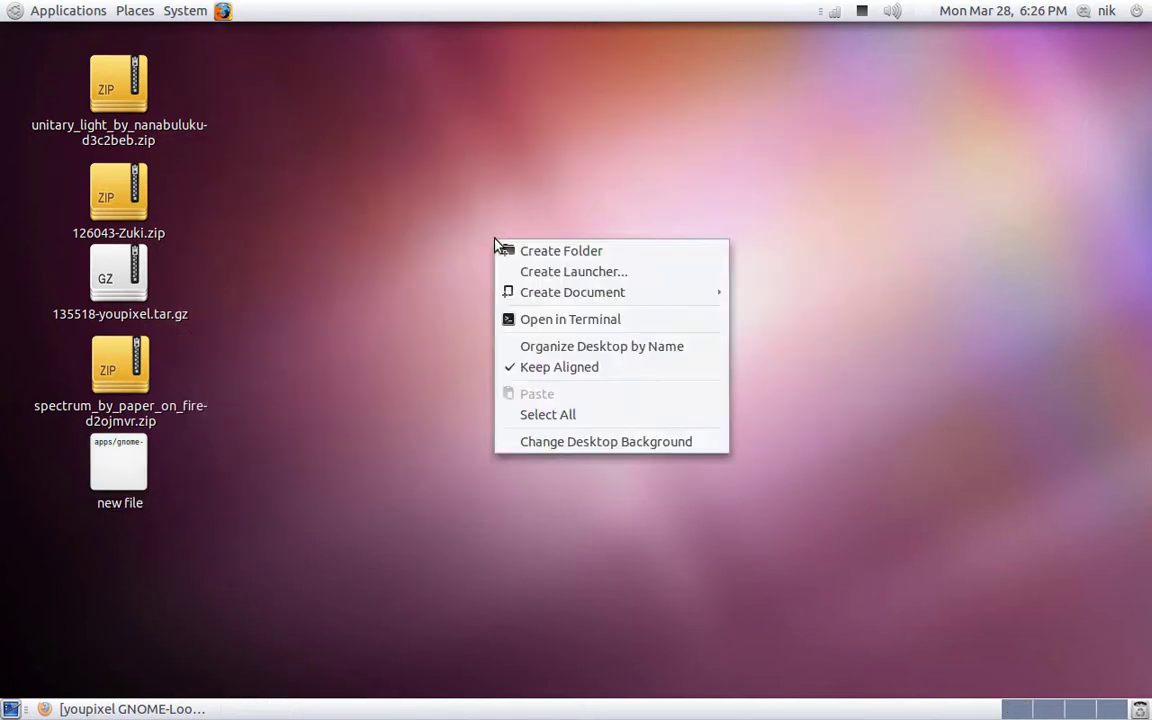
pyautogui.click(566, 441)
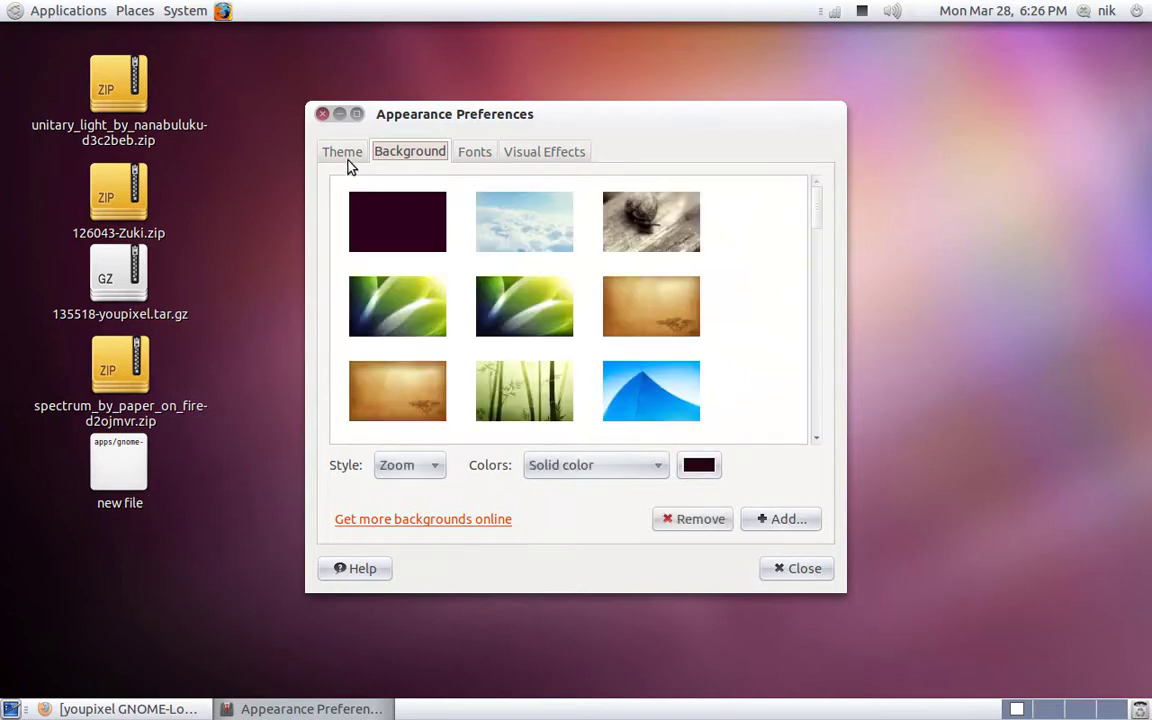
# - Customize the current theme to use youpixel for Controls
pyautogui.click(348, 160)
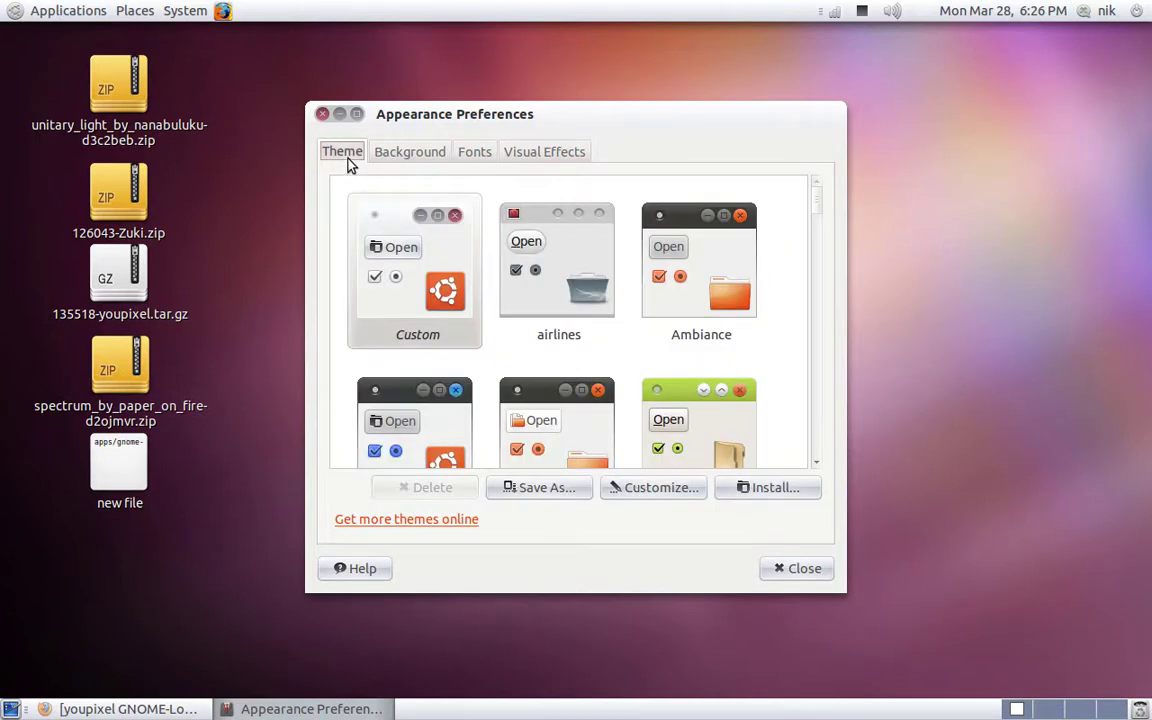
pyautogui.click(656, 489)
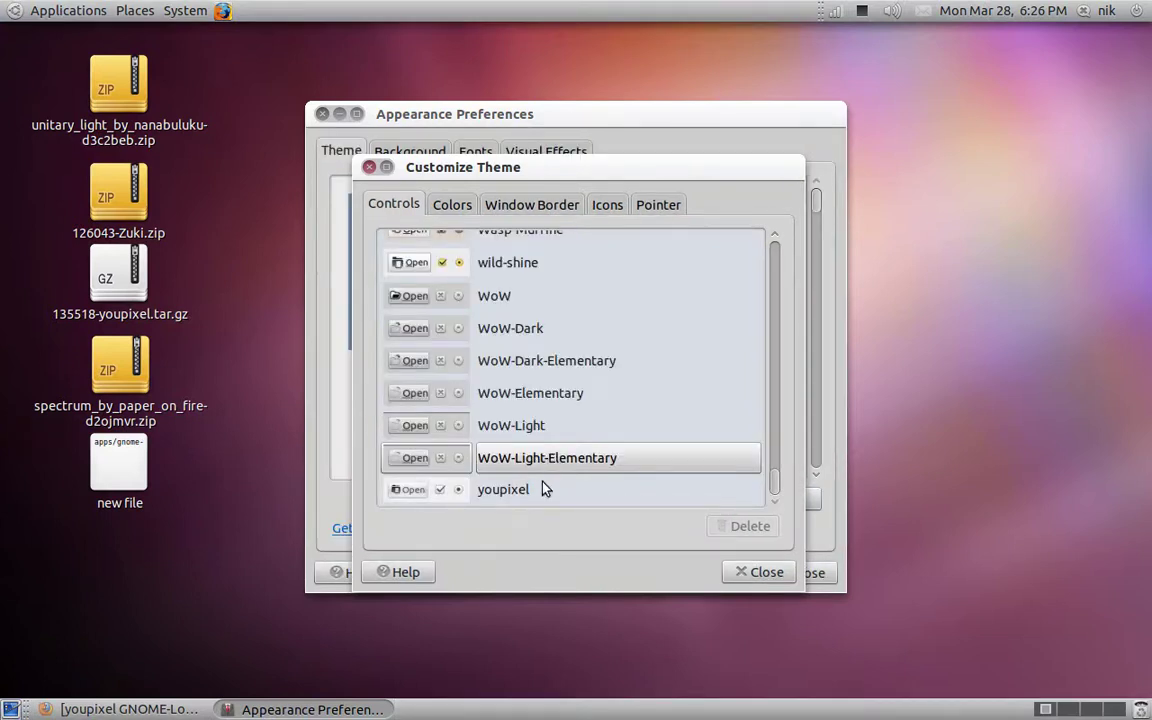
pyautogui.click(540, 498)
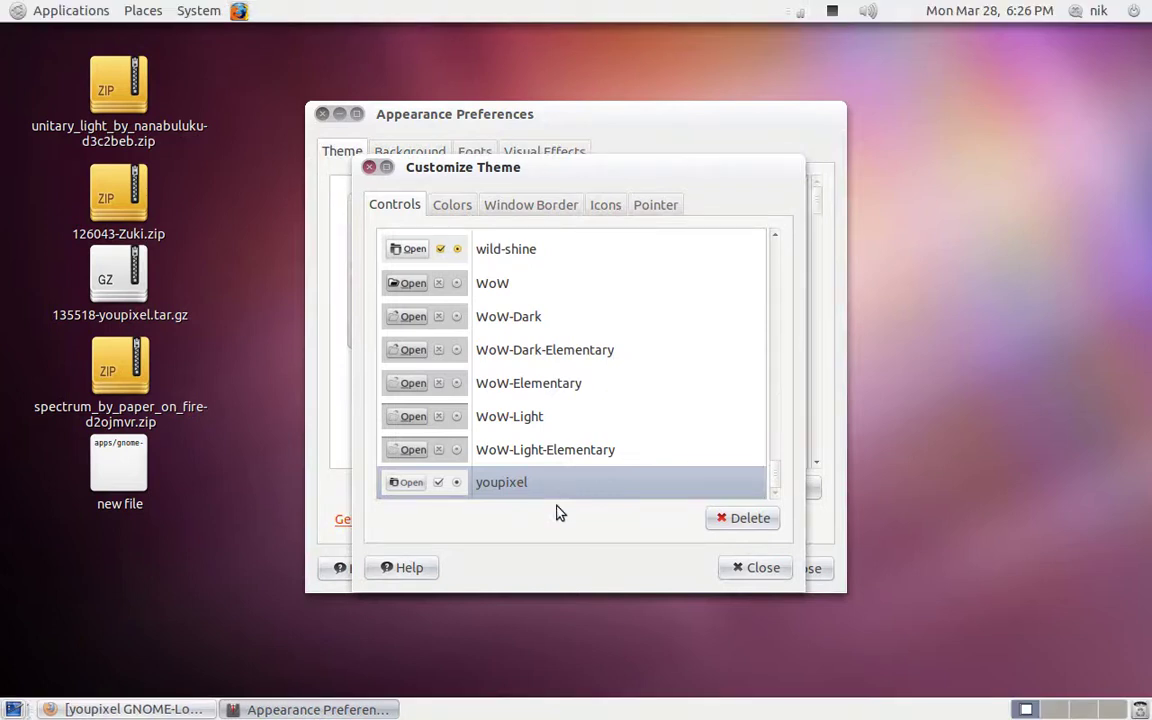
pyautogui.click(766, 578)
pyautogui.click(790, 577)
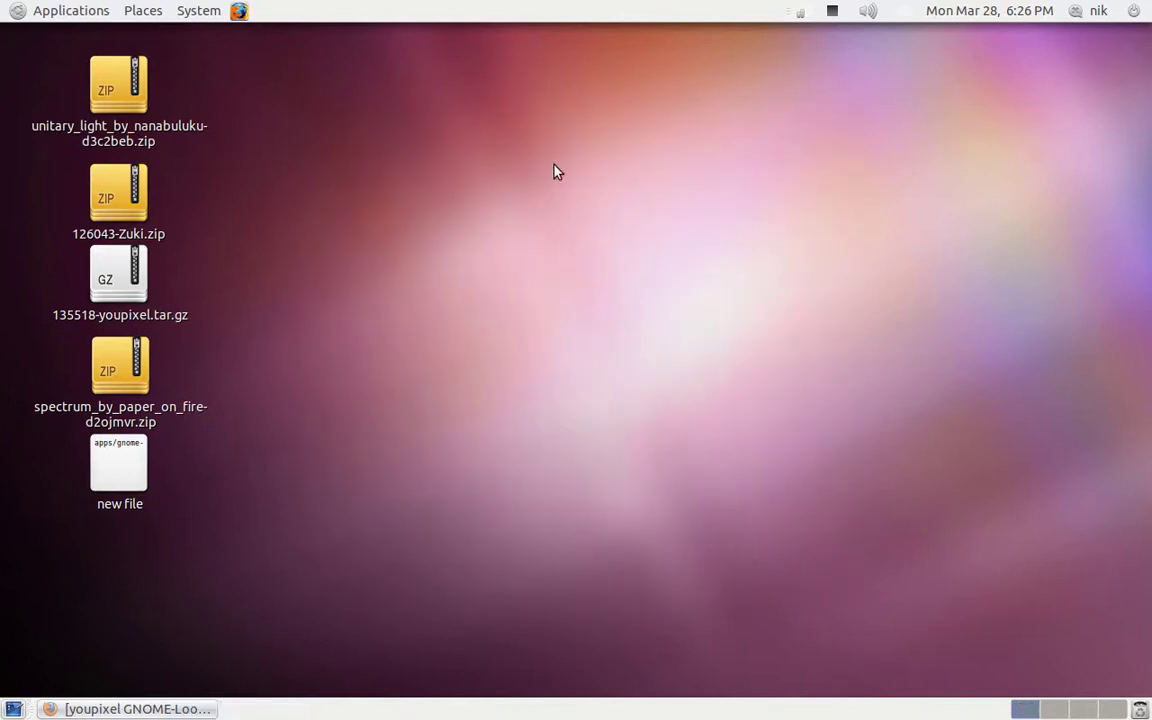
pyautogui.rightClick(411, 11)
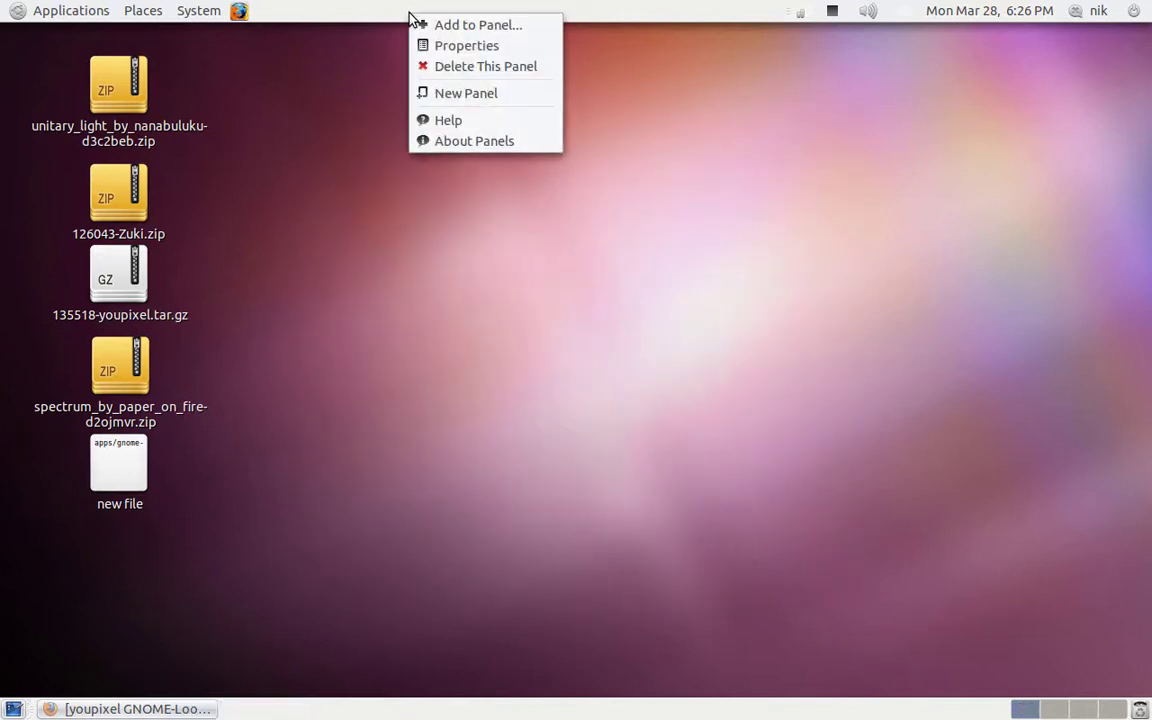
pyautogui.click(440, 46)
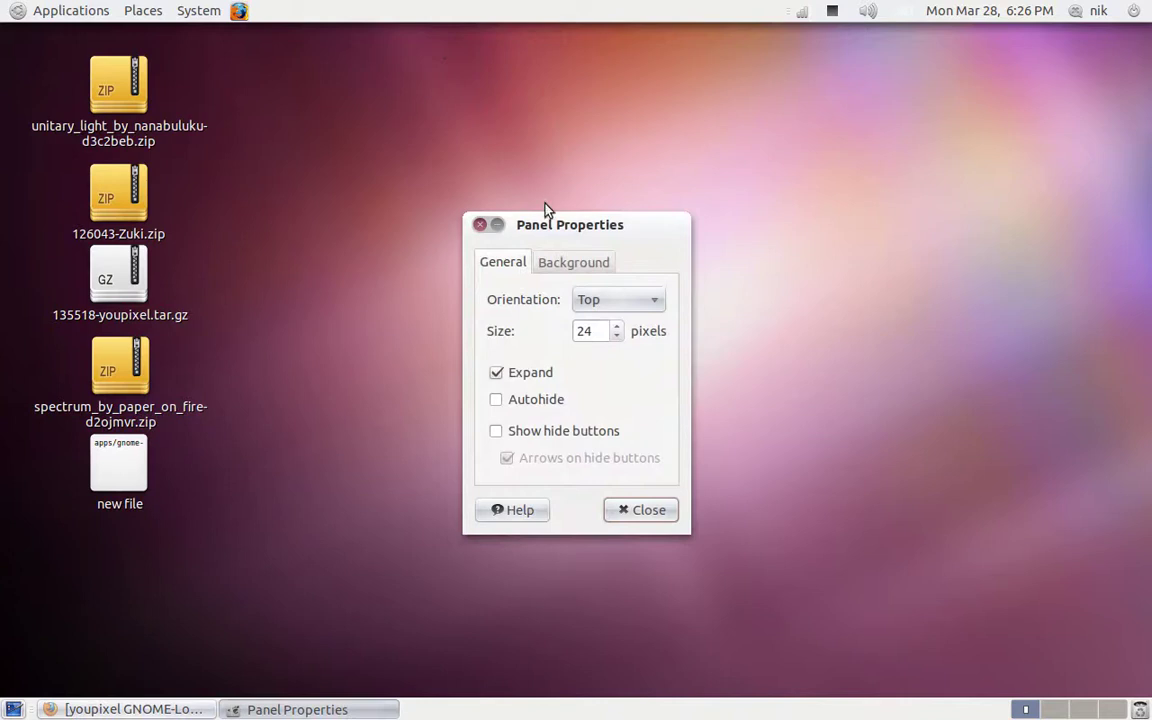
pyautogui.click(566, 264)
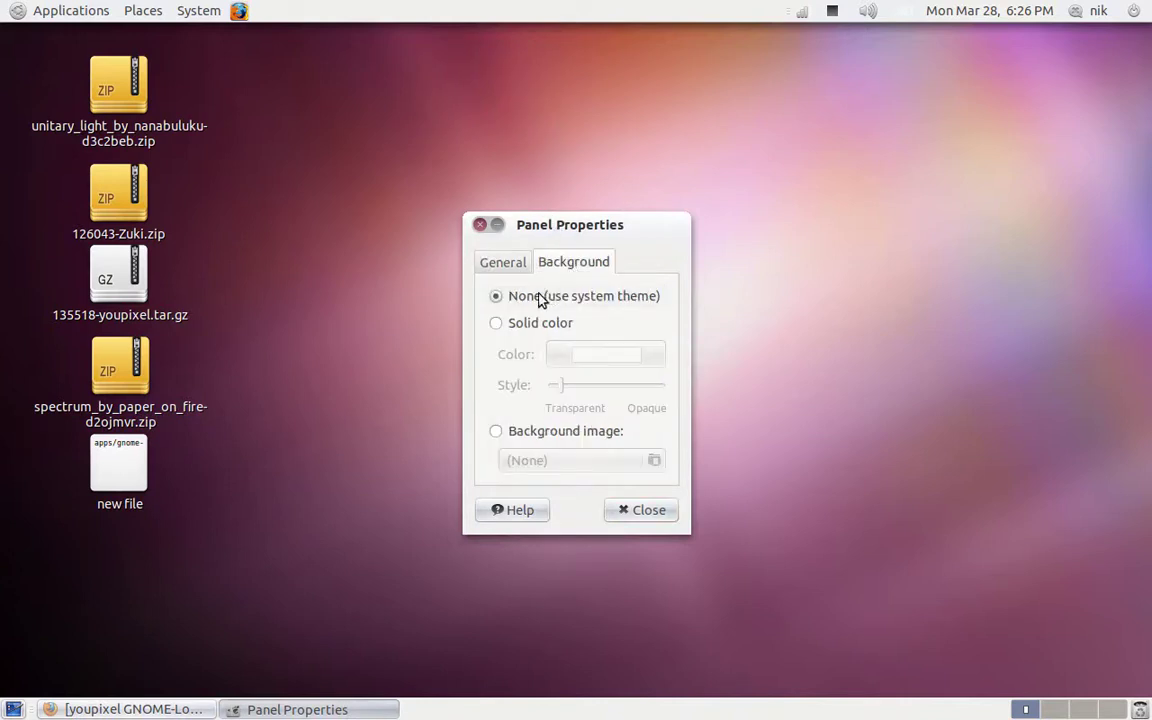
pyautogui.click(518, 326)
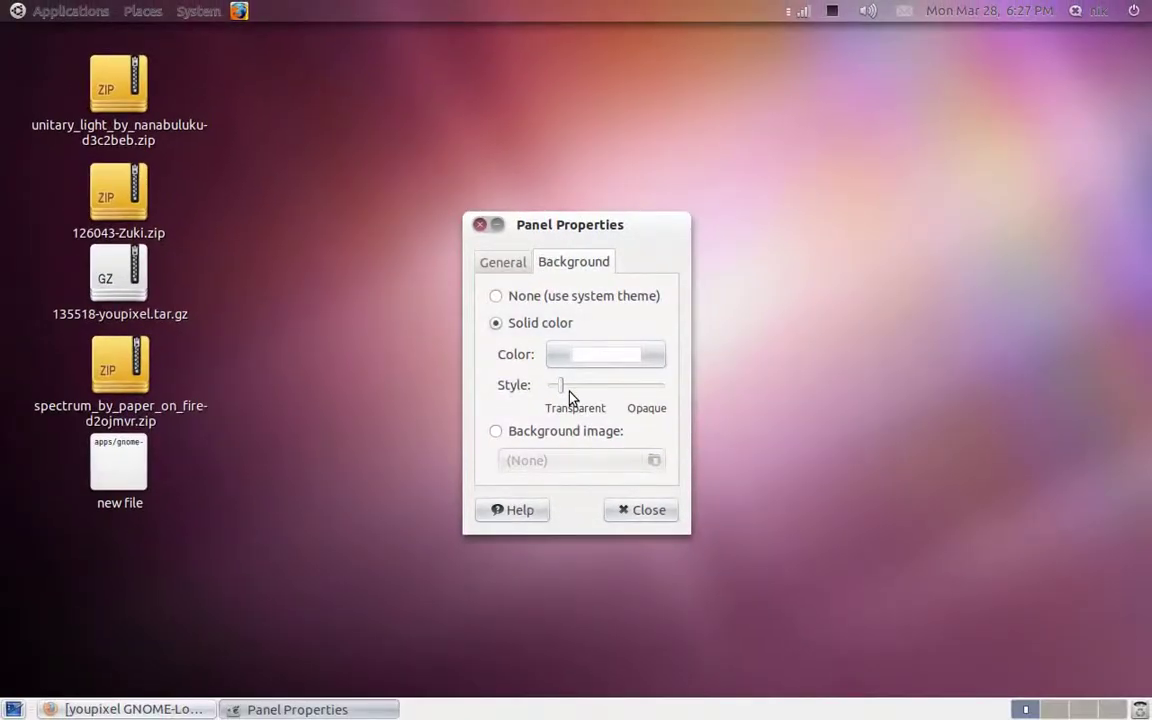
pyautogui.moveTo(569, 390); pyautogui.dragTo(596, 393)
pyautogui.click(519, 300)
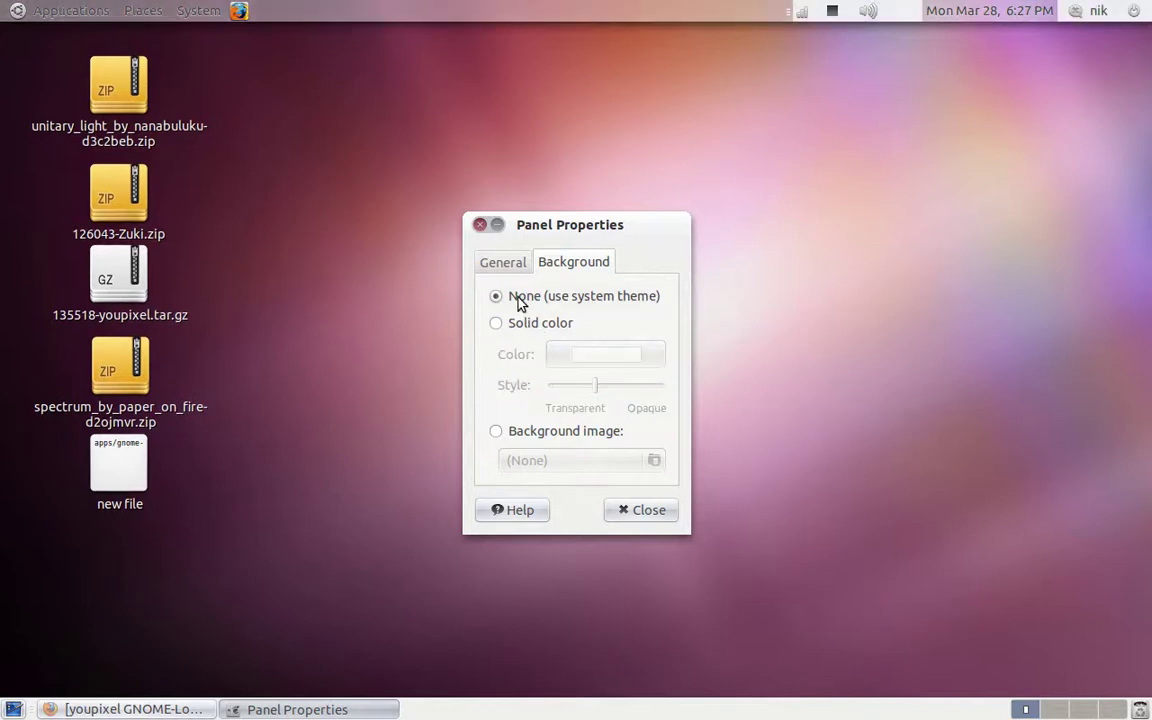
pyautogui.click(638, 515)
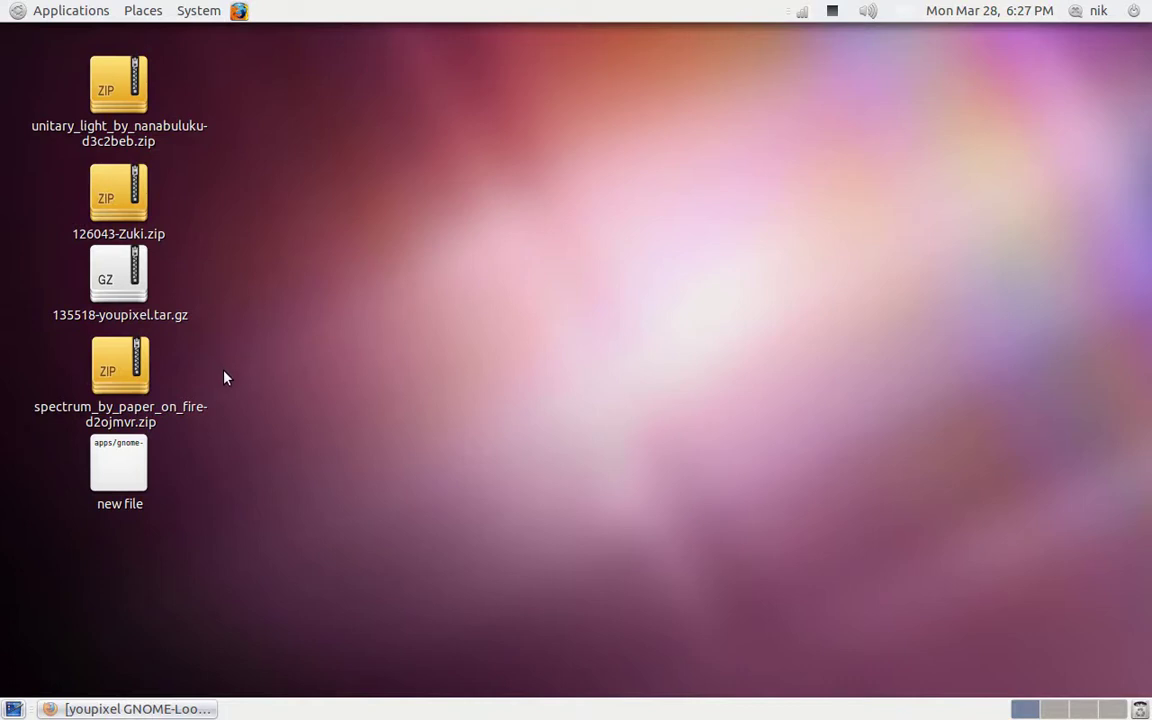
# - Extract spectrum_by_paper_on_fire-d2ojmvr.zip onto the desktop with Extract Here and open the new folder
pyautogui.doubleClick(124, 384)
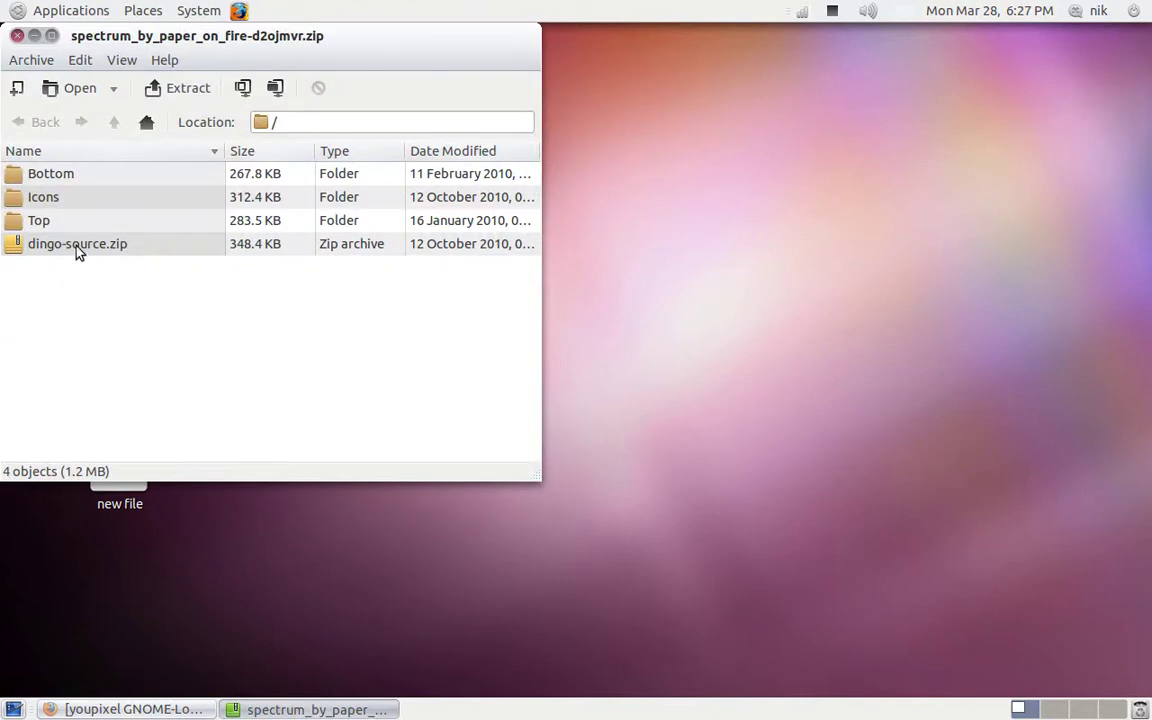
pyautogui.click(17, 35)
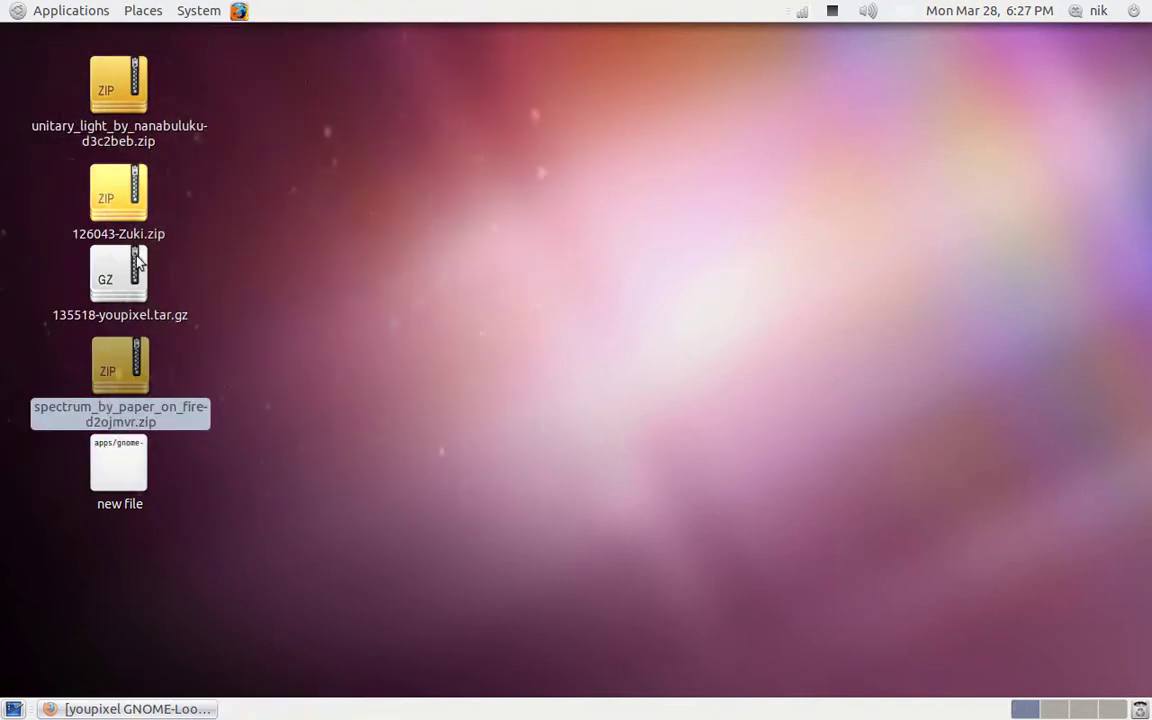
pyautogui.rightClick(136, 359)
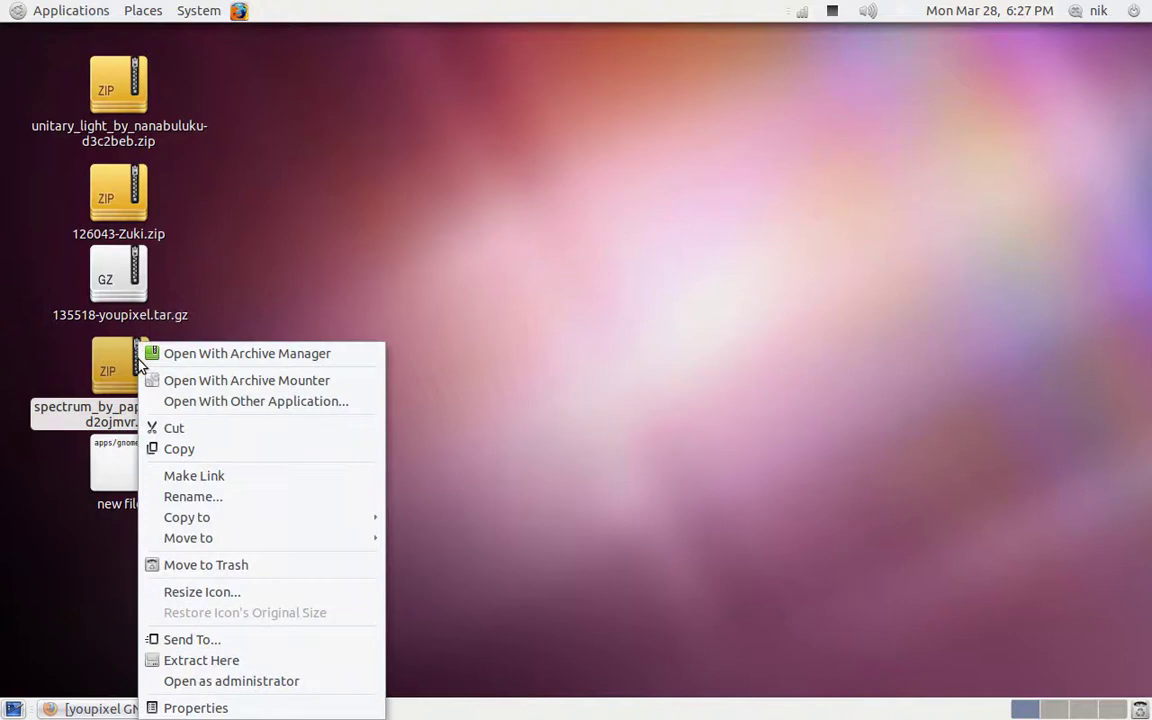
pyautogui.moveTo(258, 551)
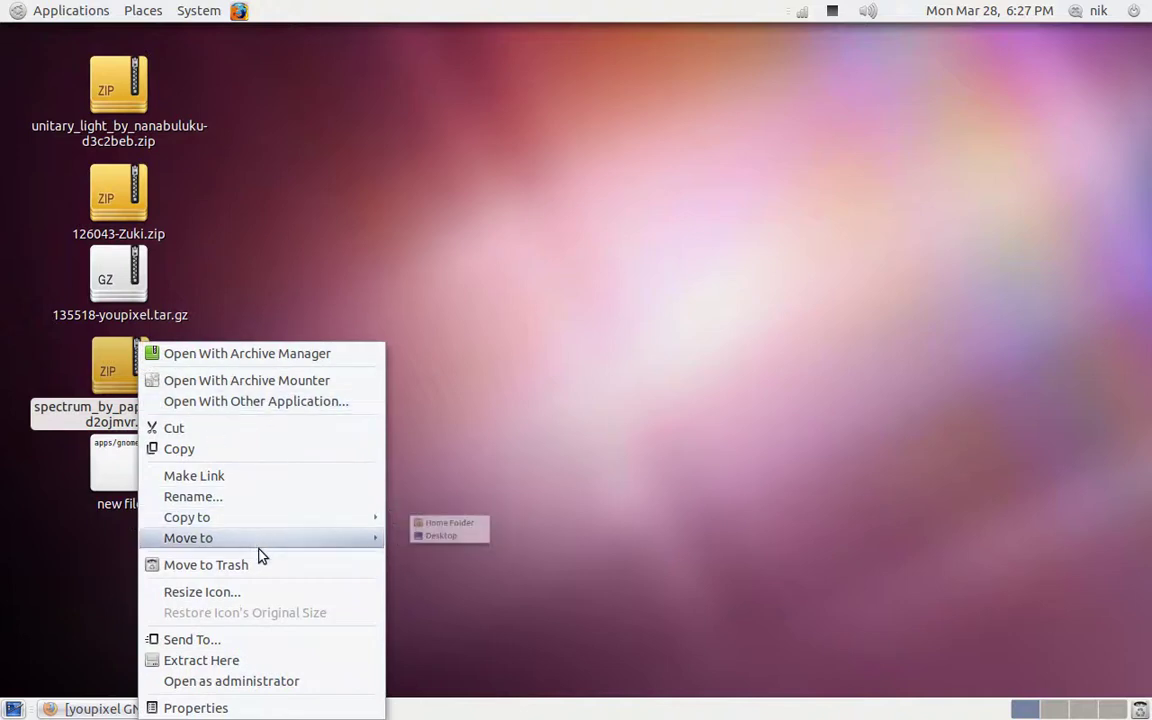
pyautogui.click(258, 661)
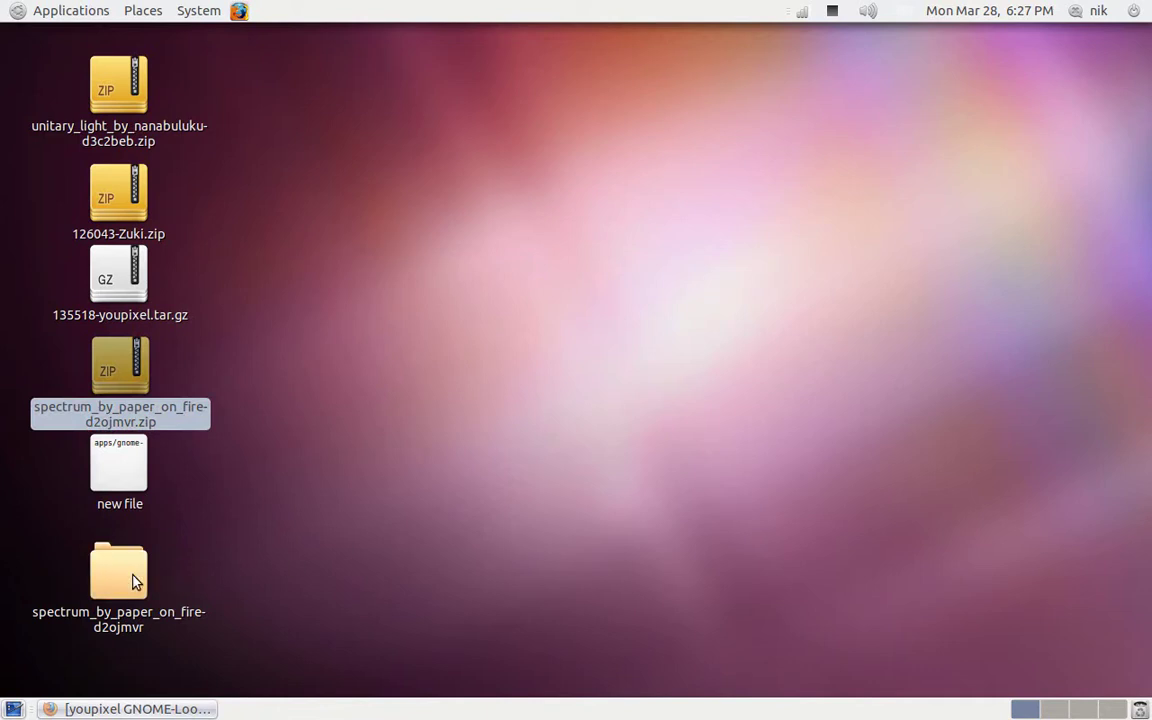
pyautogui.doubleClick(134, 578)
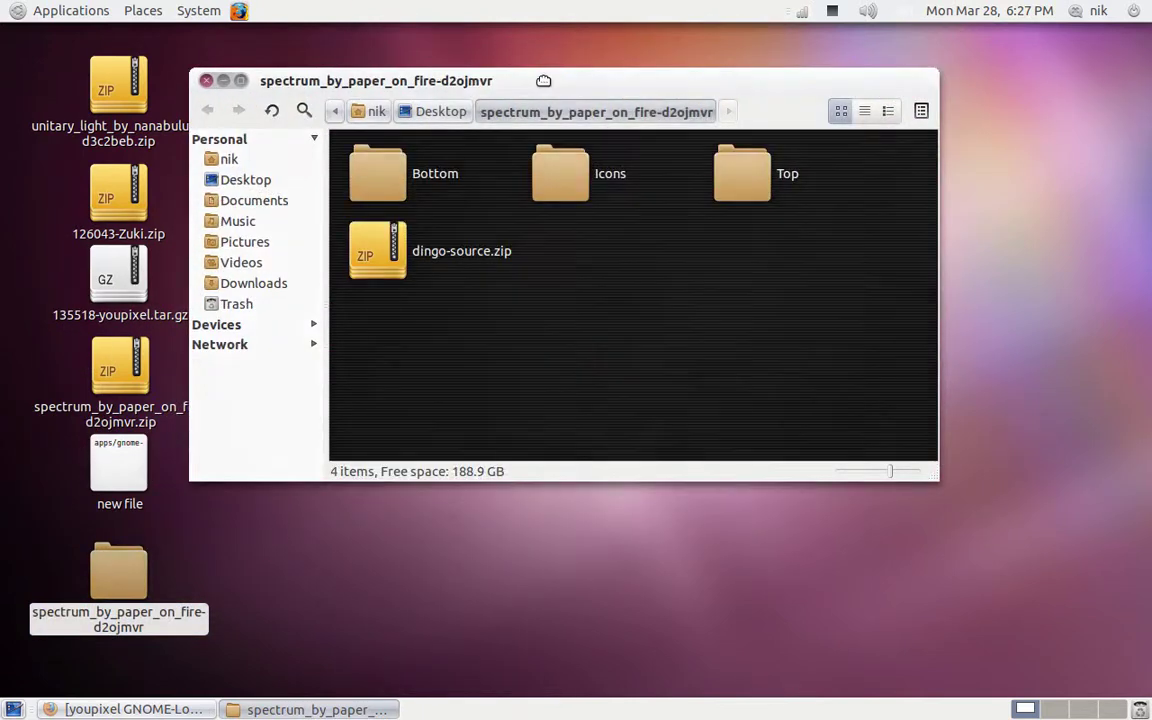
# - Go into the spectrum folder's Bottom subfolder and open its 36px folder
pyautogui.moveTo(545, 80); pyautogui.dragTo(564, 128)
pyautogui.doubleClick(411, 235)
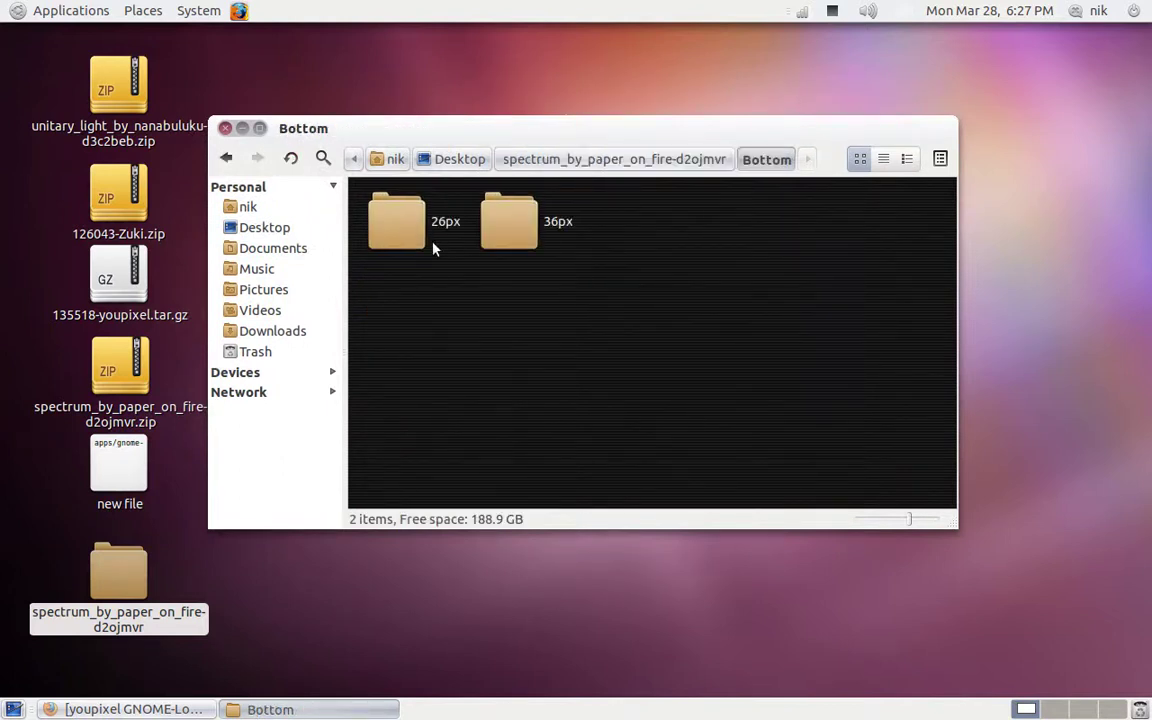
pyautogui.click(226, 158)
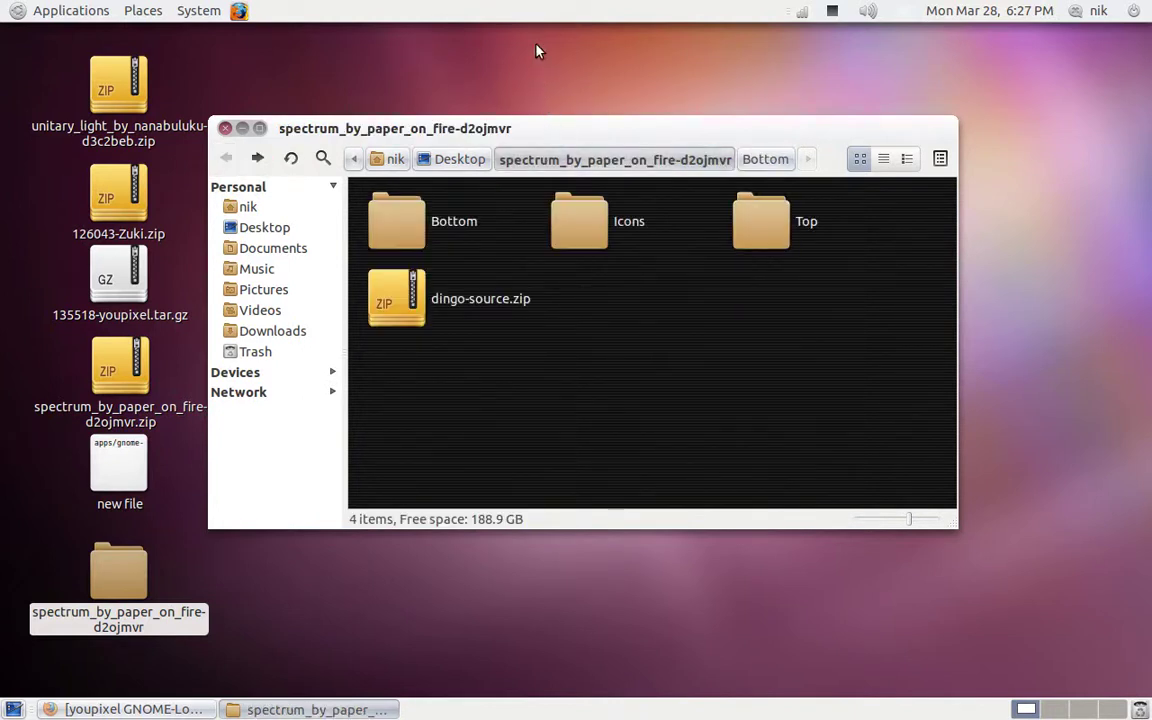
pyautogui.click(422, 221)
pyautogui.doubleClick(422, 221)
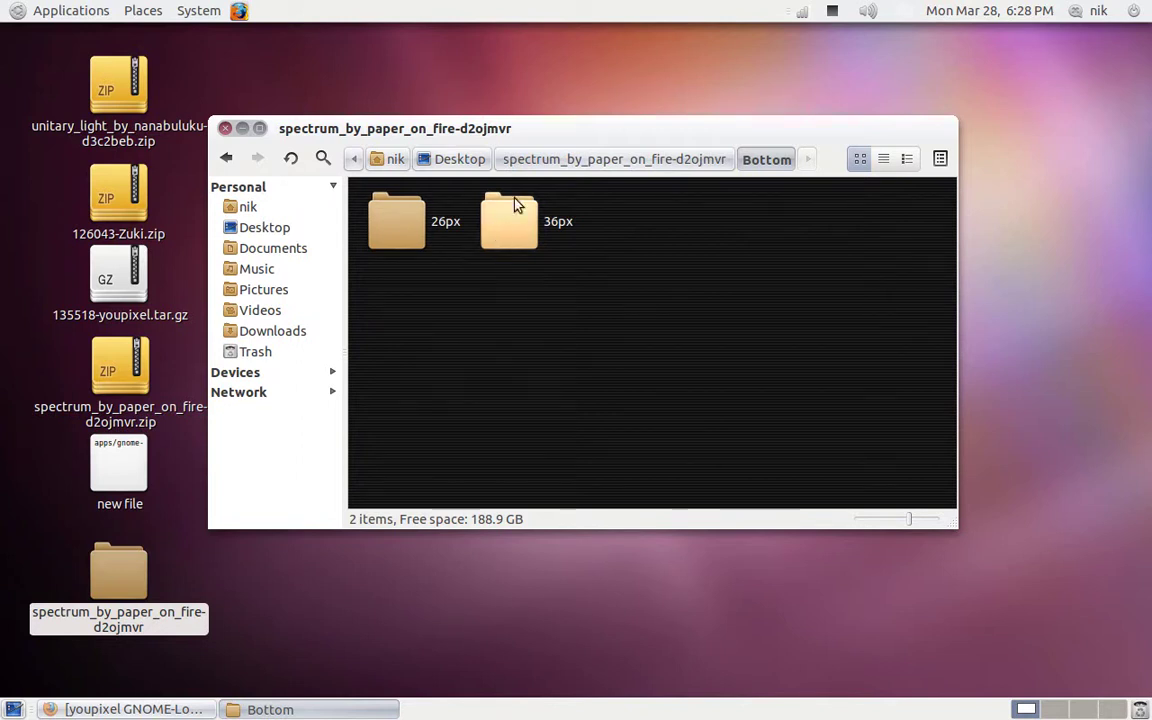
pyautogui.moveTo(533, 131); pyautogui.dragTo(532, 190)
pyautogui.click(510, 292)
pyautogui.doubleClick(510, 292)
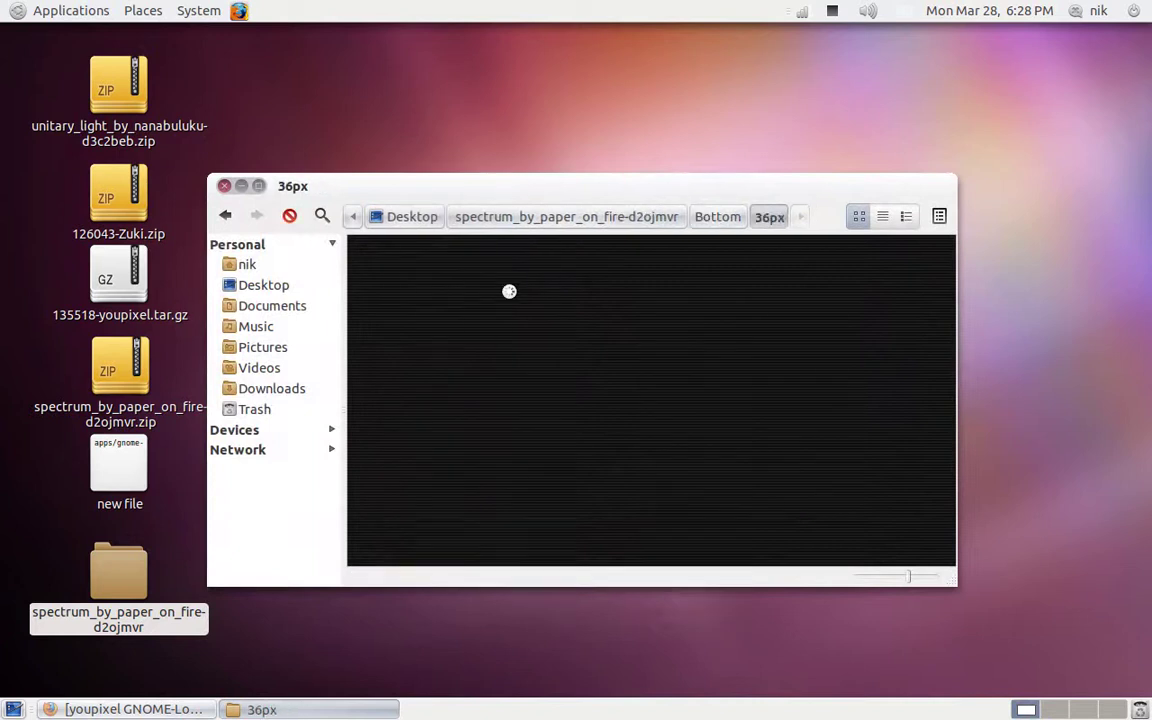
# - Drop Candy2 - Blue.png, then Elegant - White.png, onto the top panel and close the 36px window
pyautogui.scroll(-8, 494, 368)
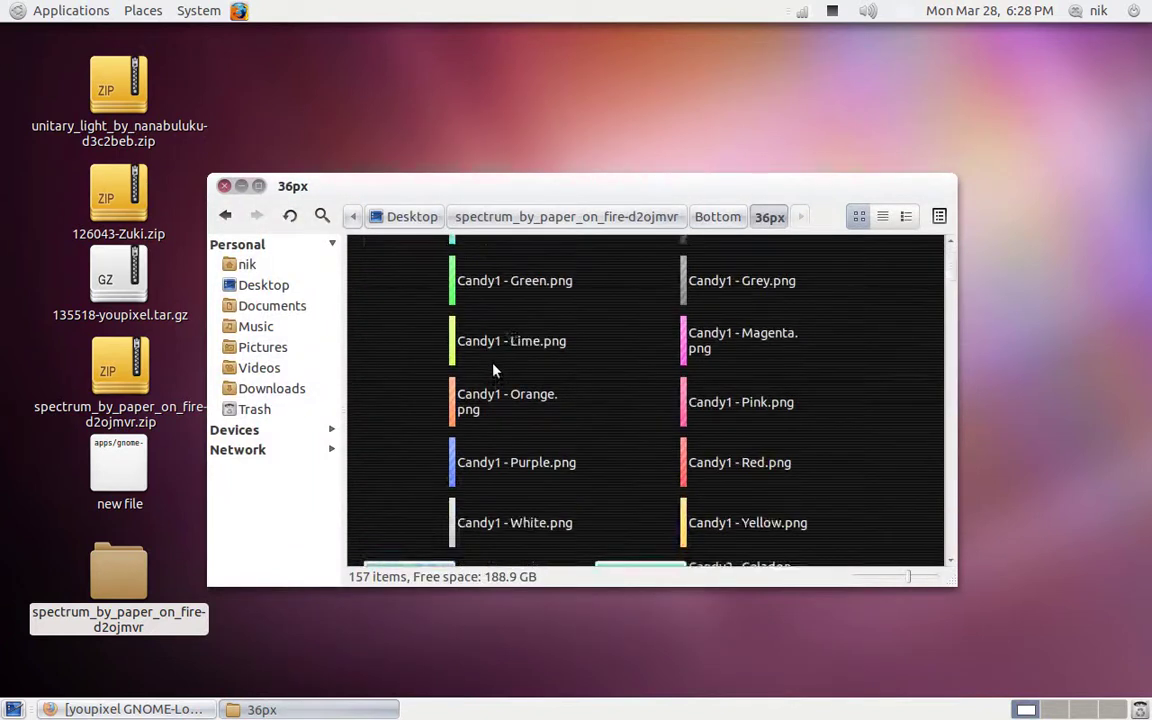
pyautogui.moveTo(424, 437); pyautogui.dragTo(452, 13)
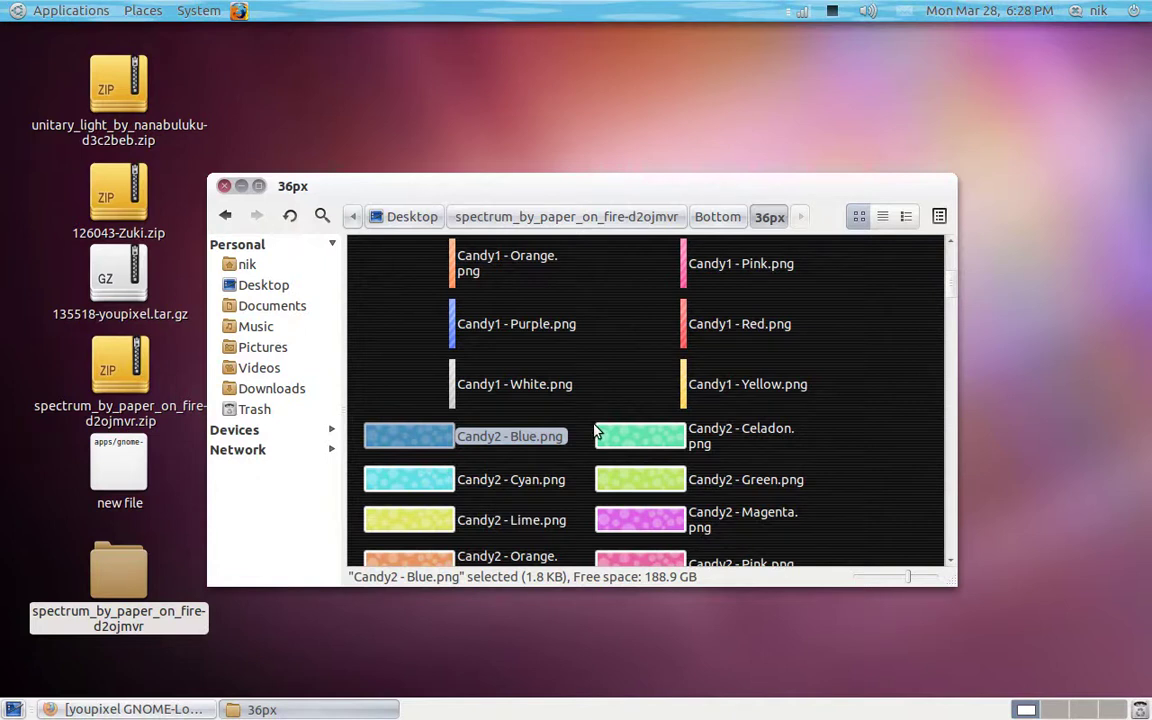
pyautogui.scroll(-15, 594, 431)
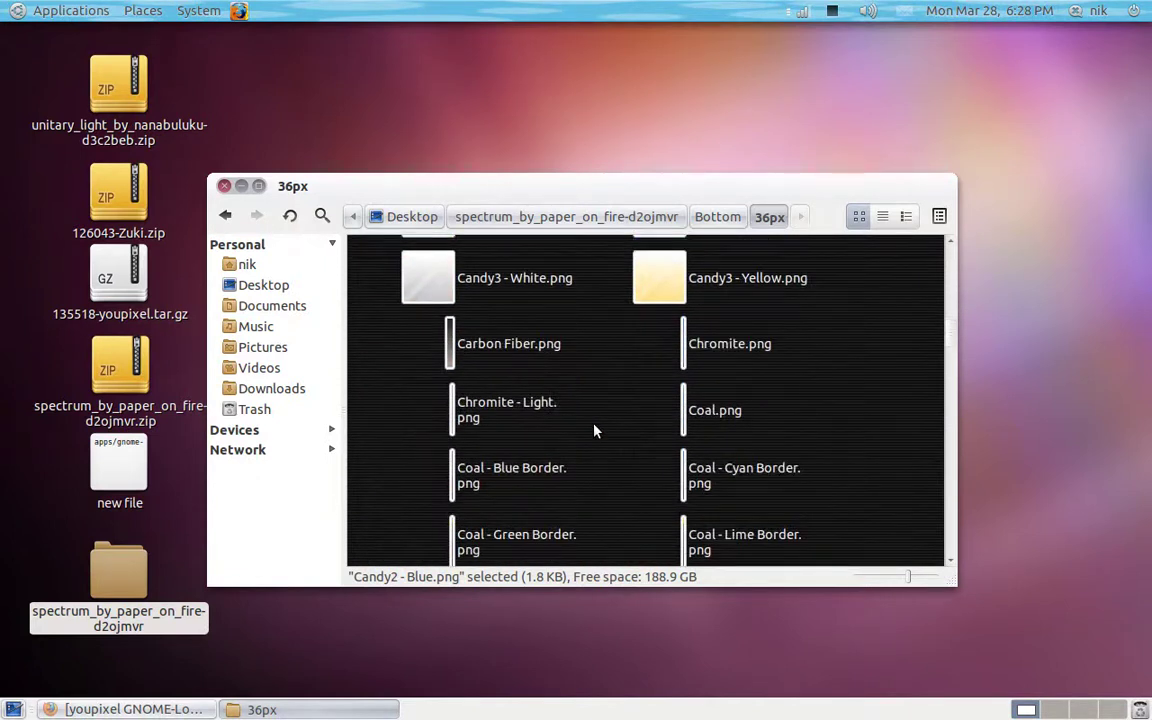
pyautogui.scroll(-5, 594, 431)
pyautogui.scroll(-6, 594, 431)
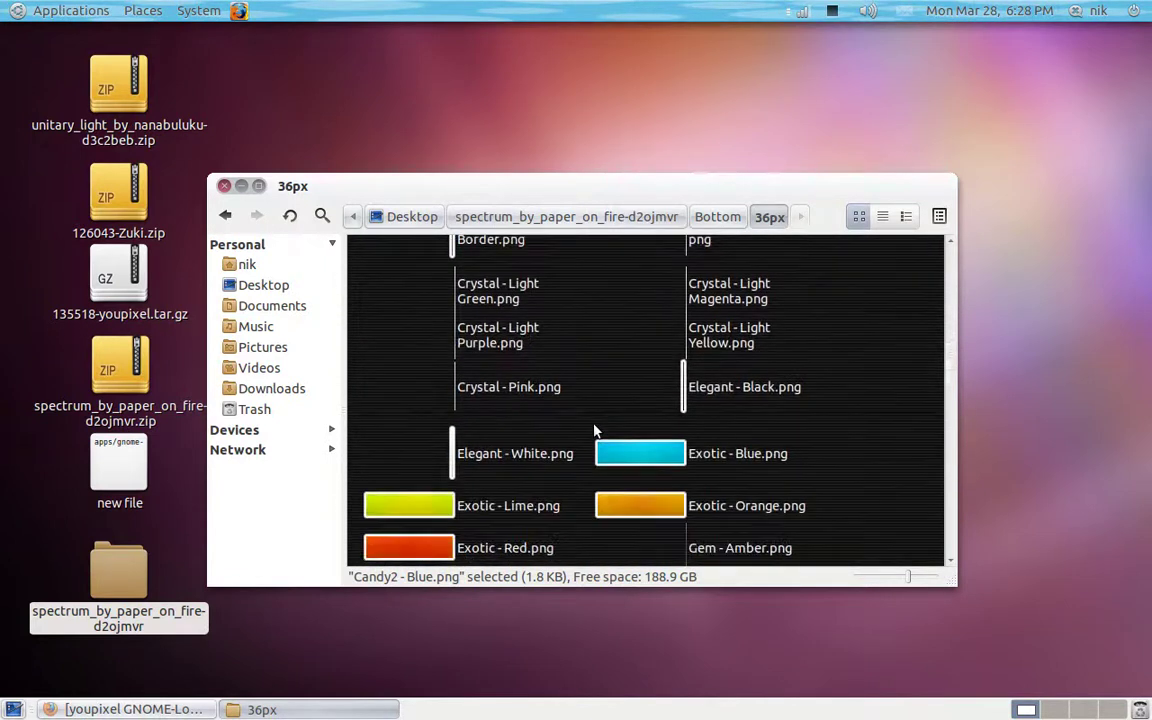
pyautogui.moveTo(452, 418); pyautogui.dragTo(422, 12)
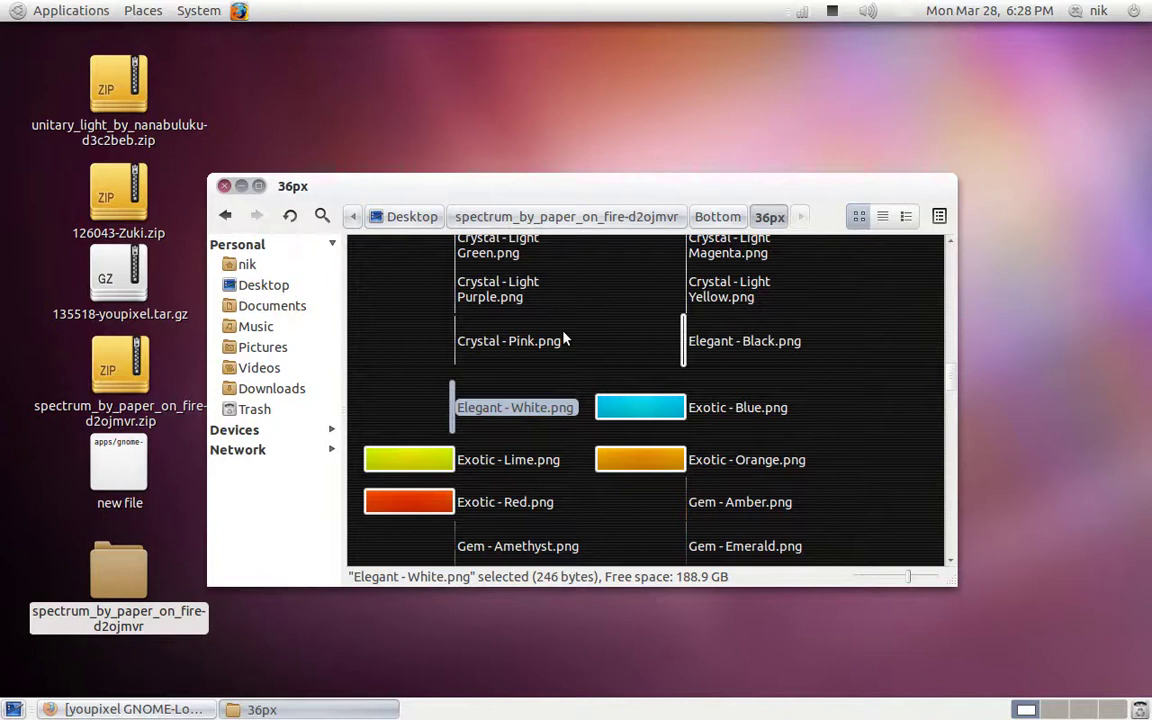
pyautogui.scroll(-8, 563, 340)
pyautogui.scroll(-5, 563, 340)
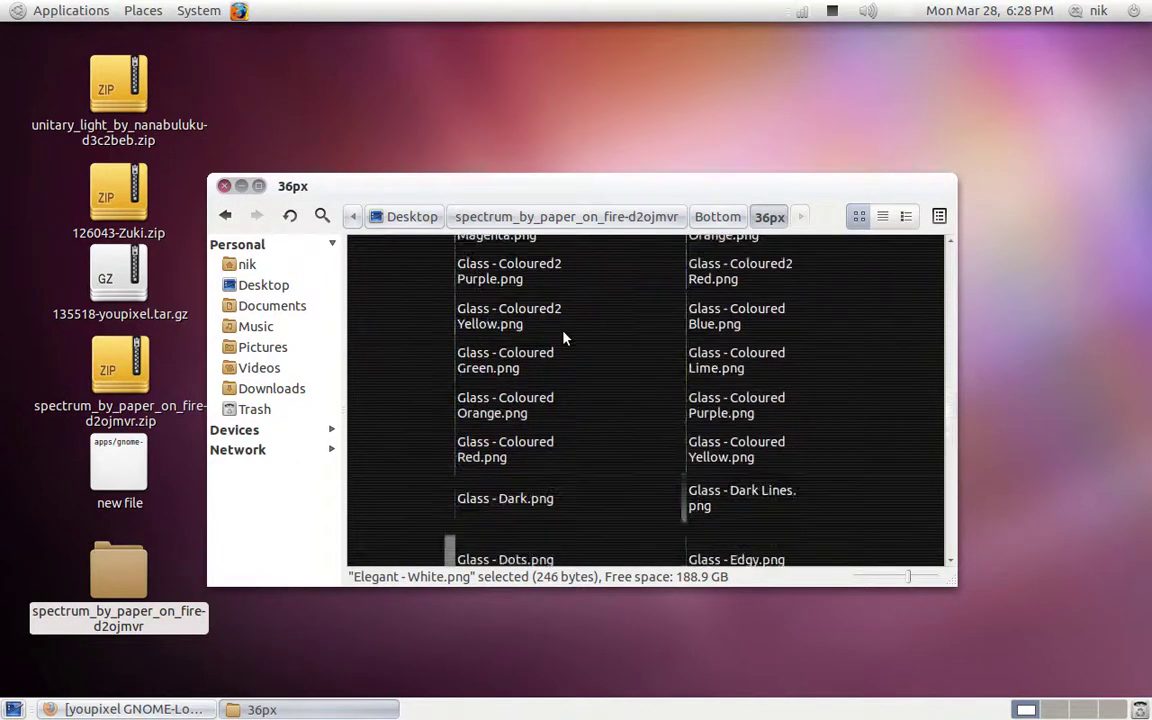
pyautogui.scroll(-6, 540, 432)
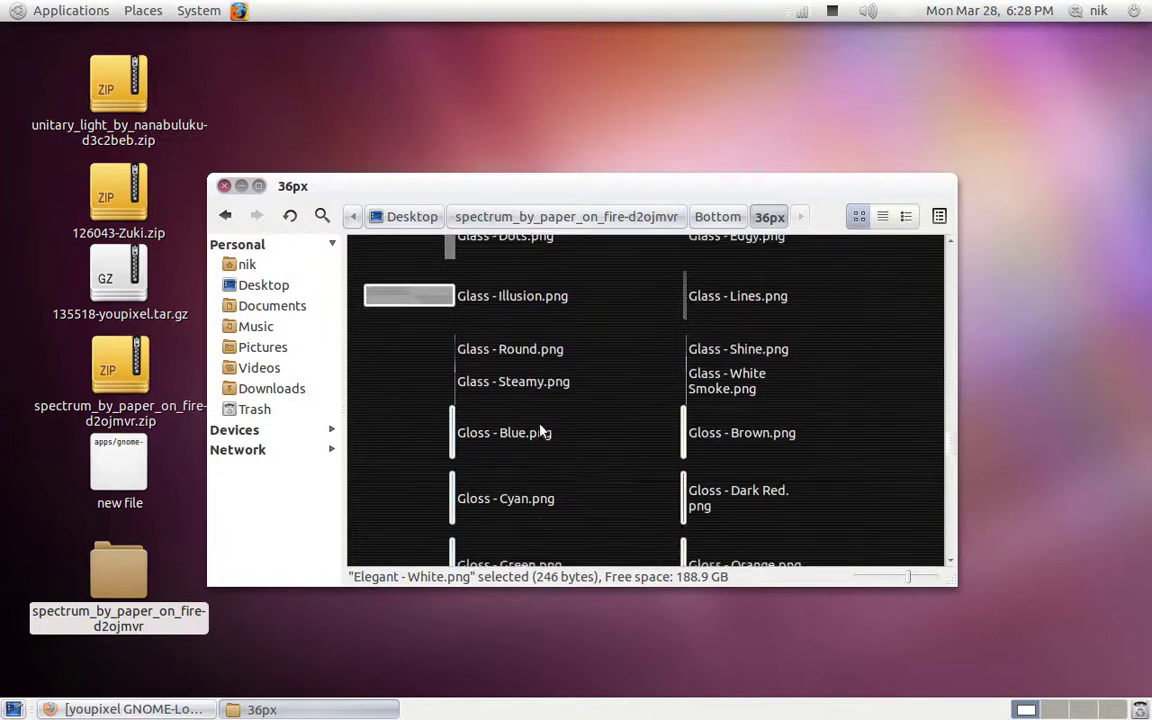
pyautogui.click(225, 186)
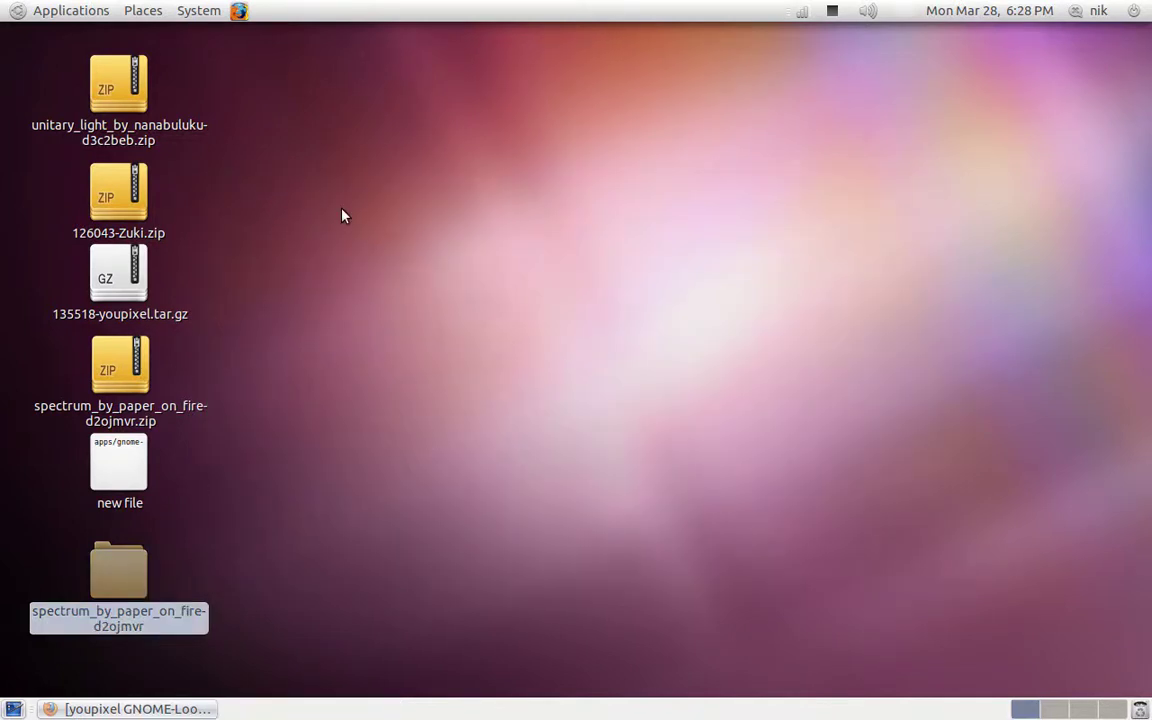